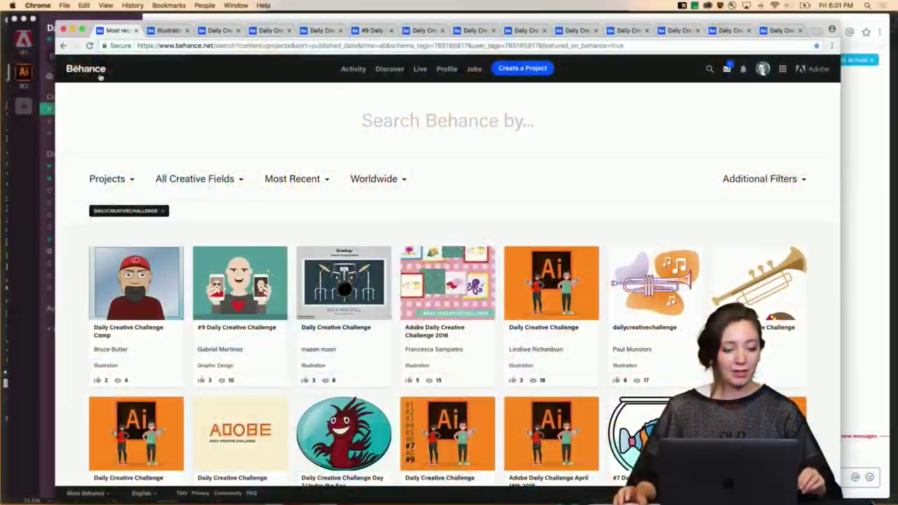
Scroll down through the dailycreativechallenge results grid on Behance and back up
scroll(208, 203, down, 10)
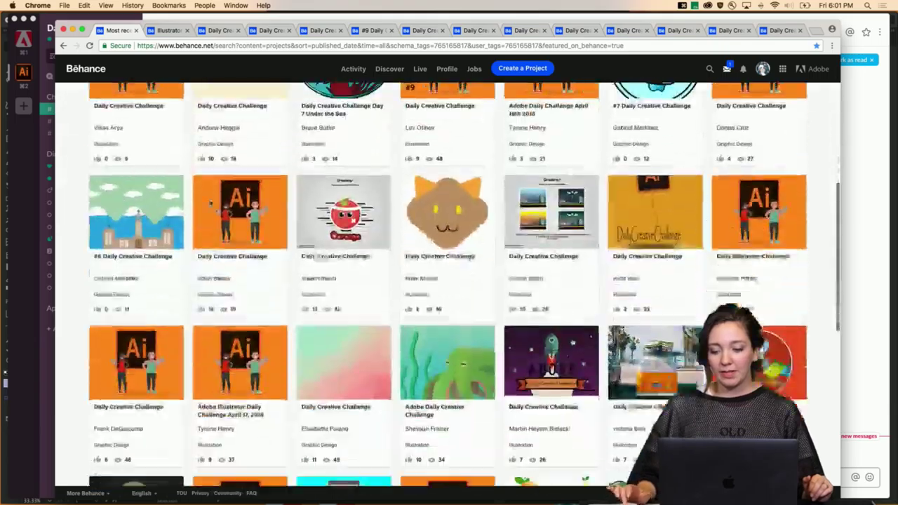
scroll(208, 202, down, 12)
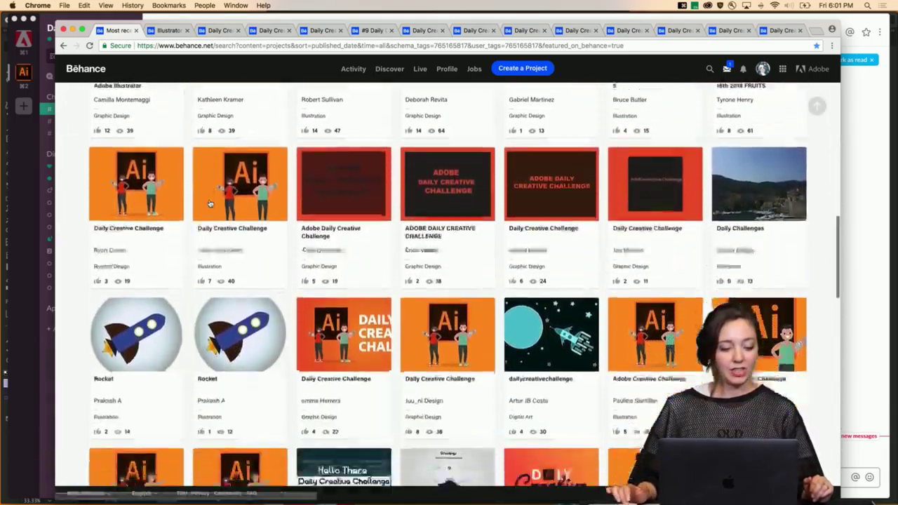
scroll(209, 203, down, 10)
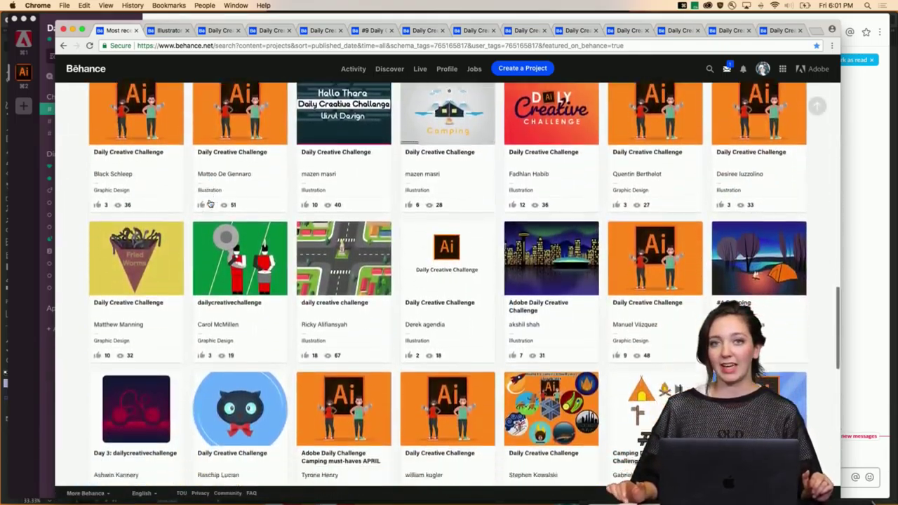
scroll(209, 203, down, 12)
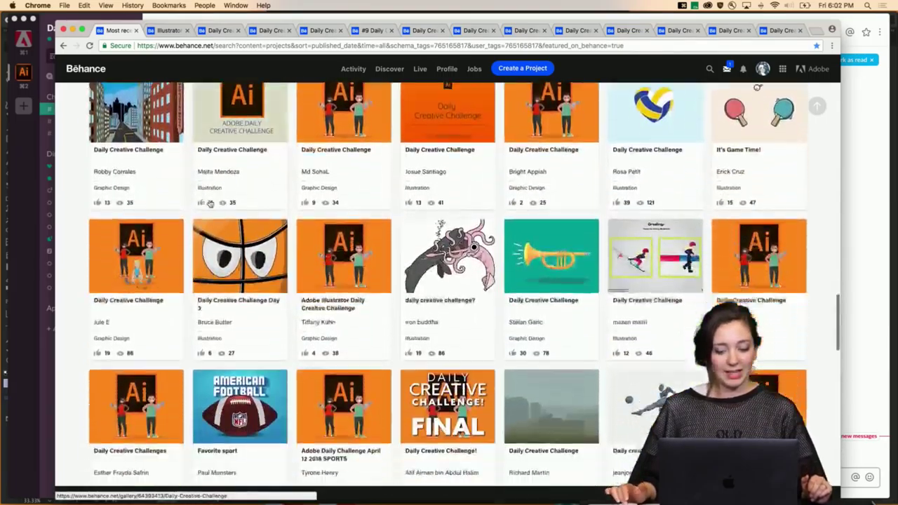
scroll(209, 204, down, 10)
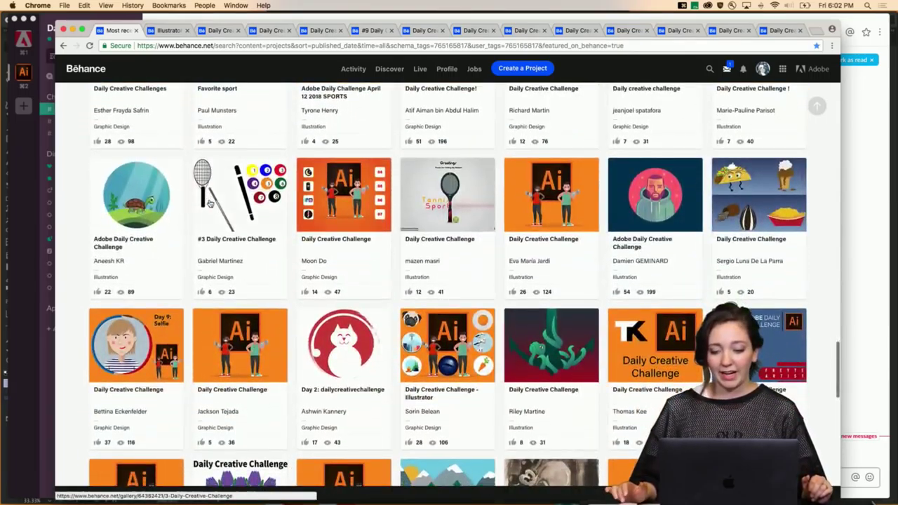
scroll(209, 203, up, 20)
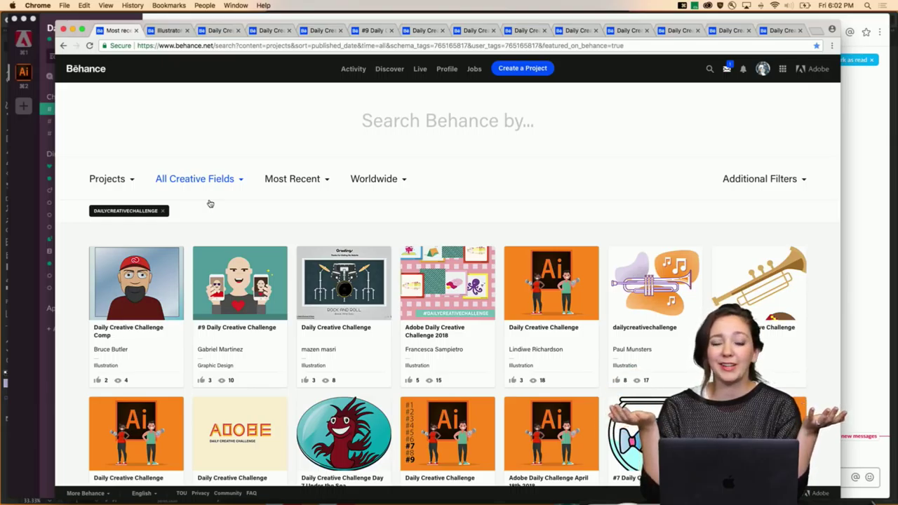
scroll(209, 203, down, 3)
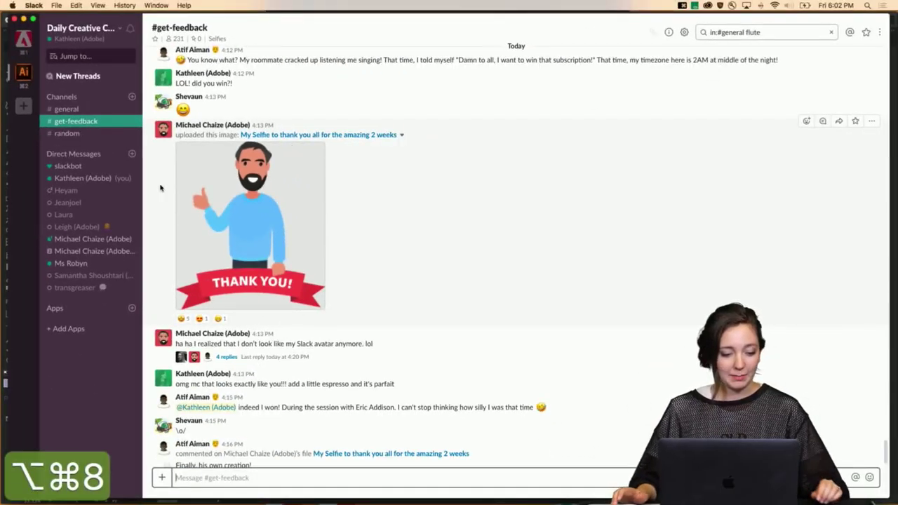
Skim the selfie posts in the #get-feedback channel, then bring Illustrator to the front
scroll(355, 265, down, 3)
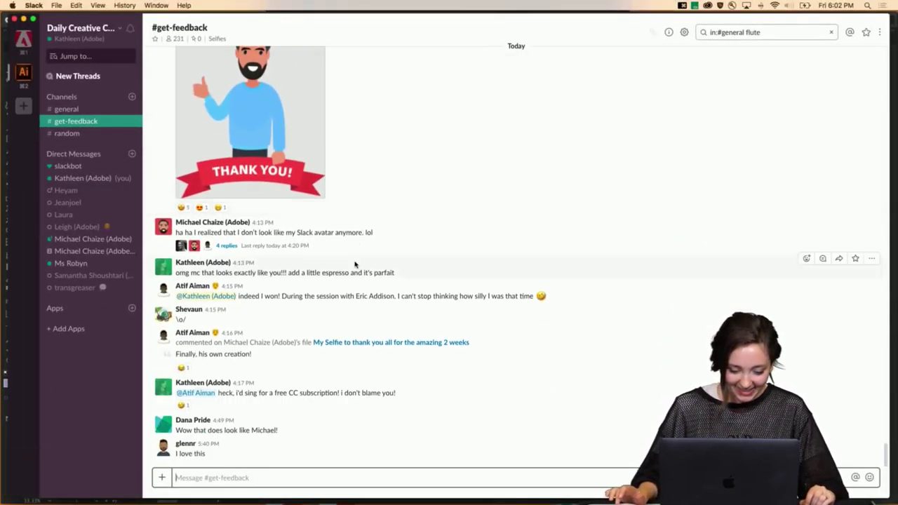
scroll(355, 264, up, 5)
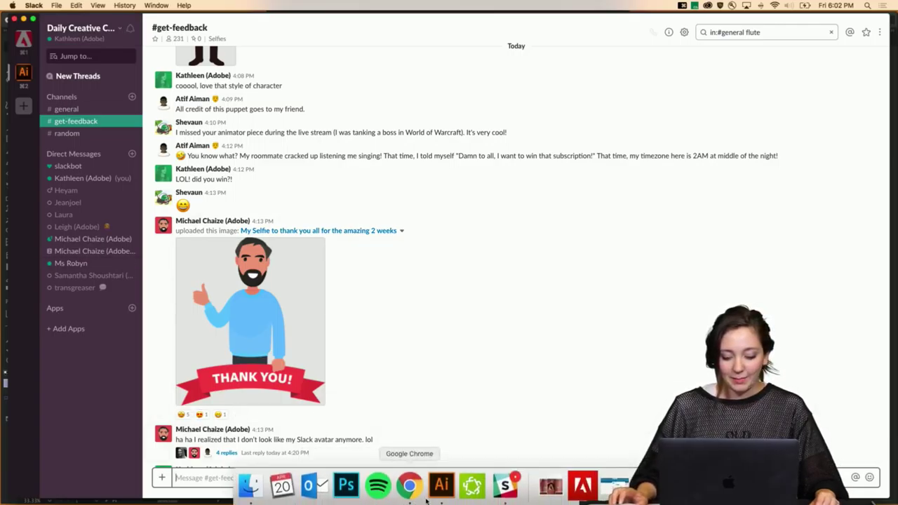
click(439, 487)
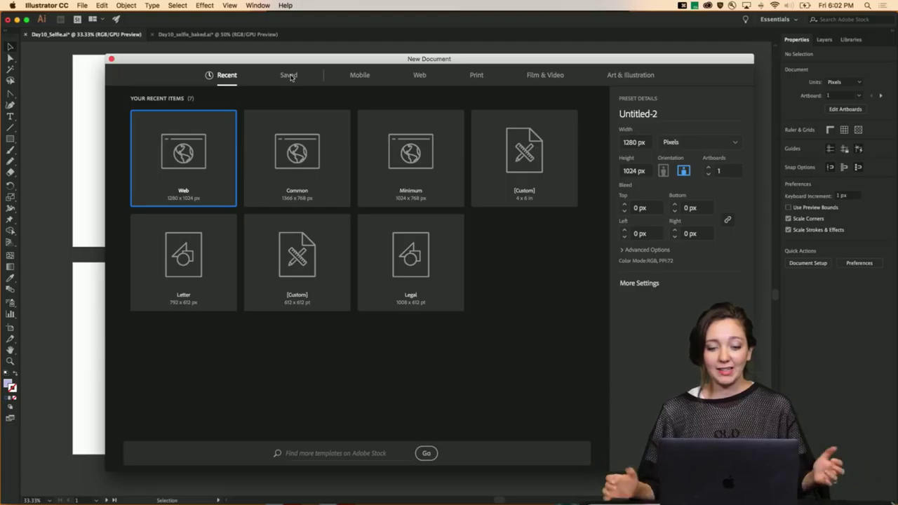
Browse the Web presets, then dismiss the New Document dialog without creating a file
click(420, 77)
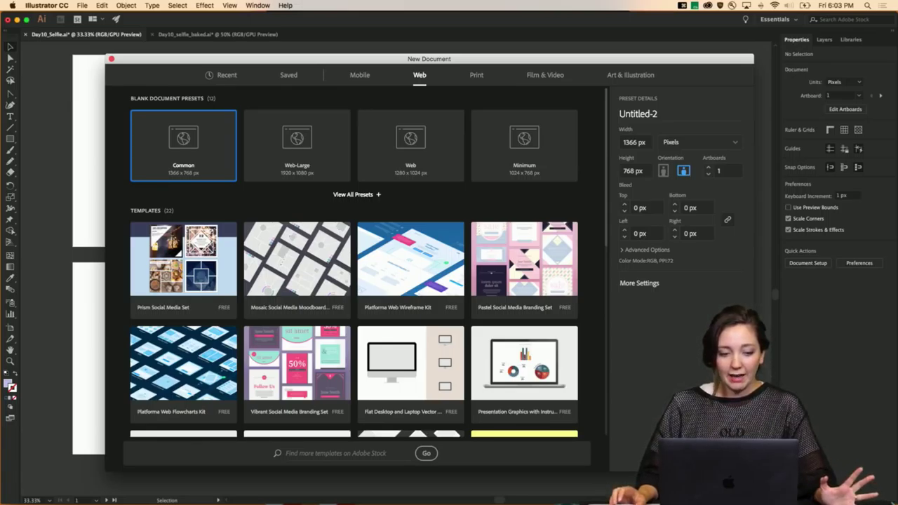
key(Escape)
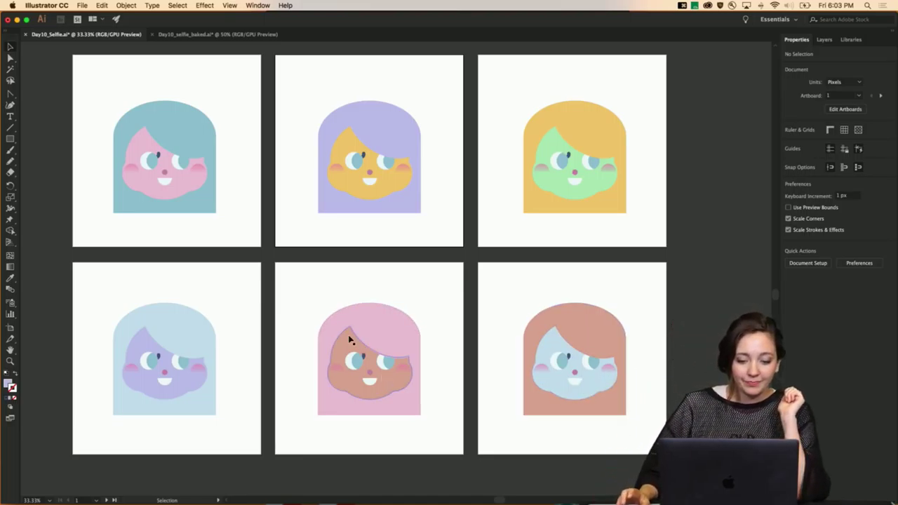
scroll(351, 340, up, 2)
scroll(350, 341, left, 2)
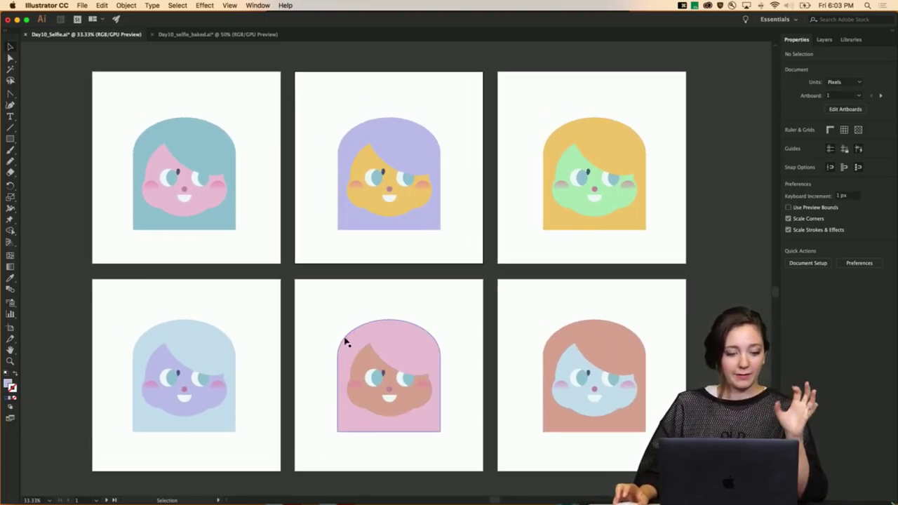
scroll(177, 206, left, 3)
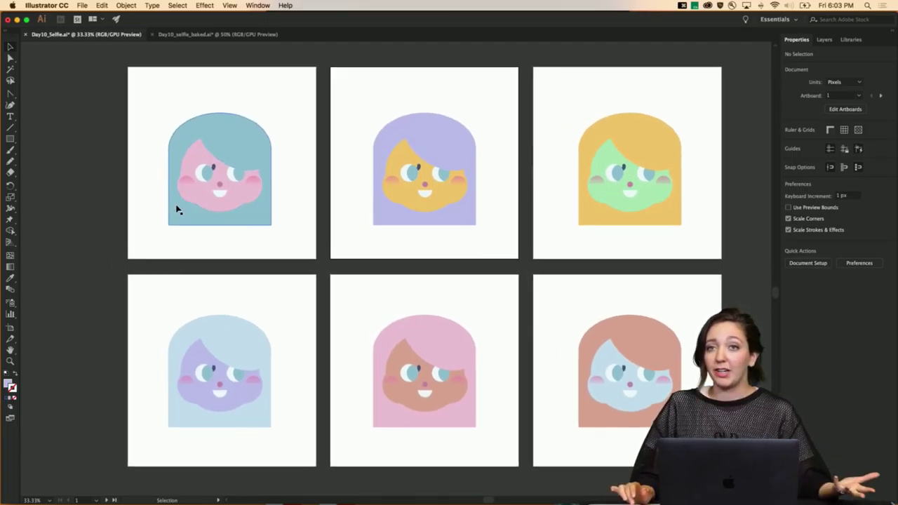
scroll(176, 209, left, 10)
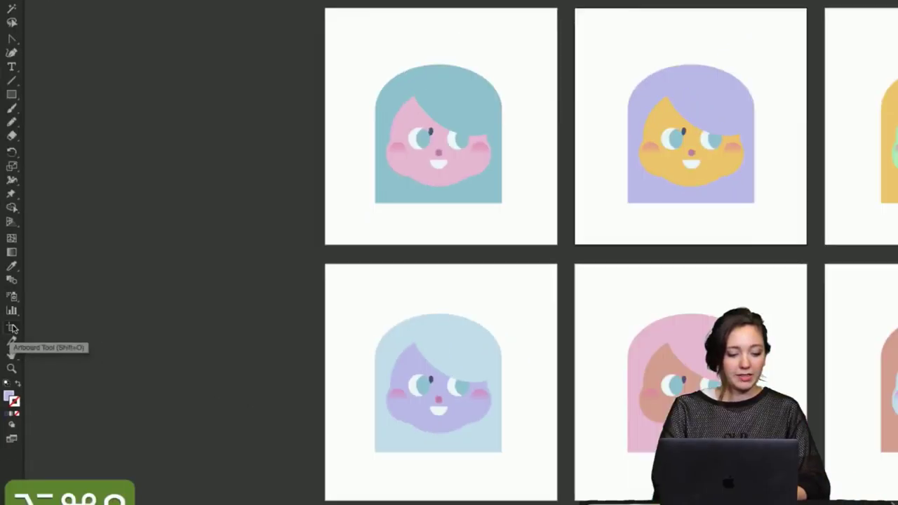
key(shift+o)
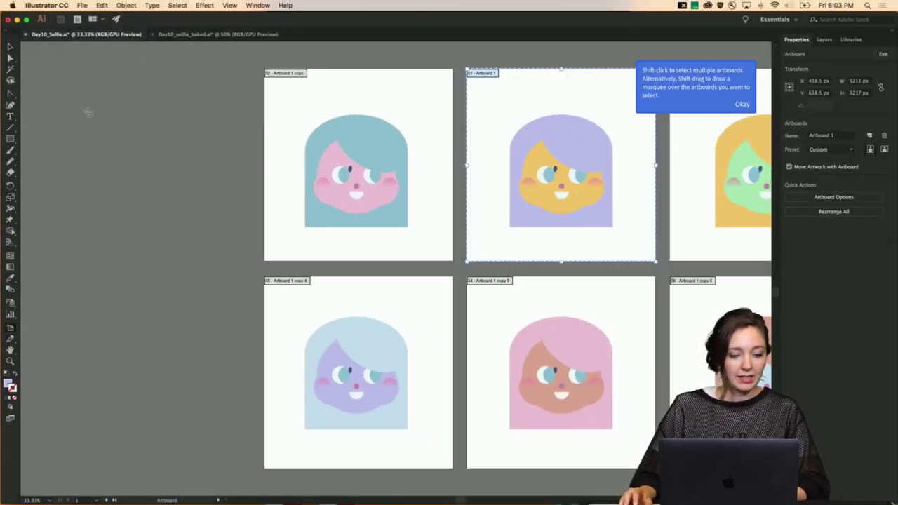
drag(54, 82, 229, 258)
key(BackSpace)
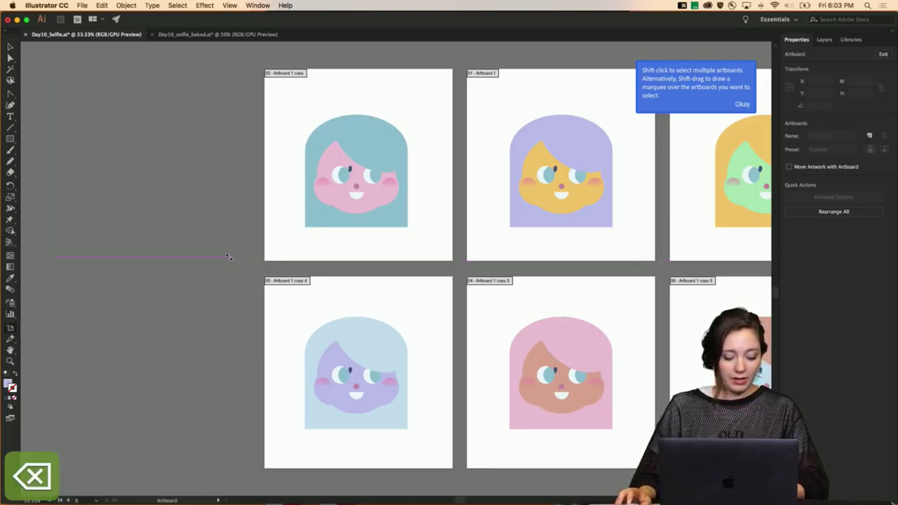
key(v)
key(shift+o)
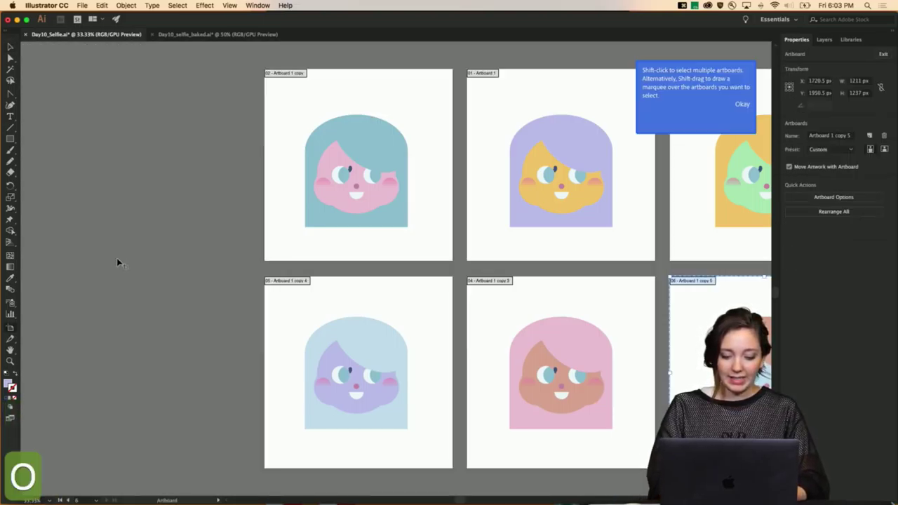
drag(292, 252, 150, 257)
key(super+z)
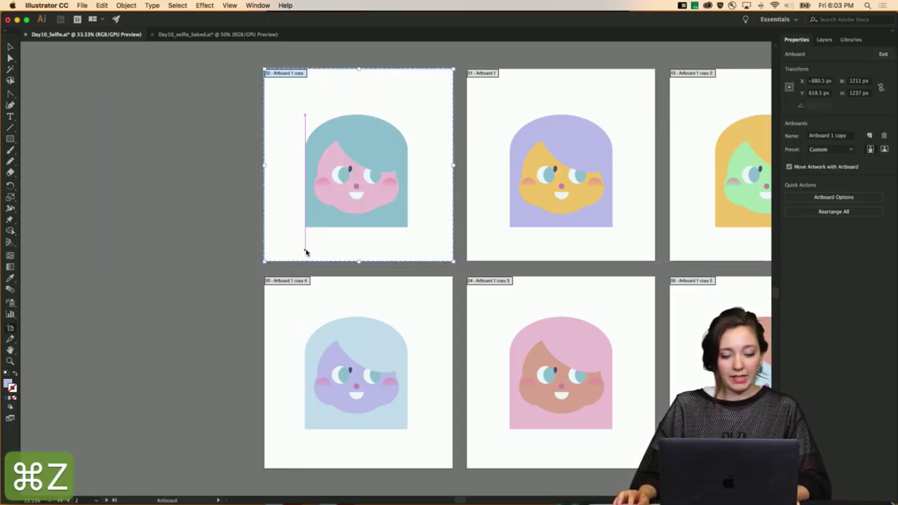
right_click(305, 253)
key(Escape)
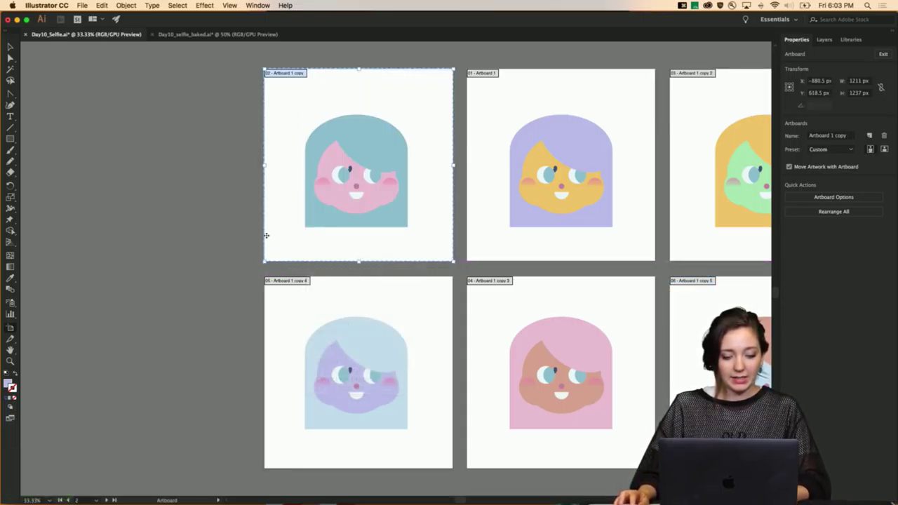
key(Escape)
drag(296, 241, 115, 237)
click(313, 248)
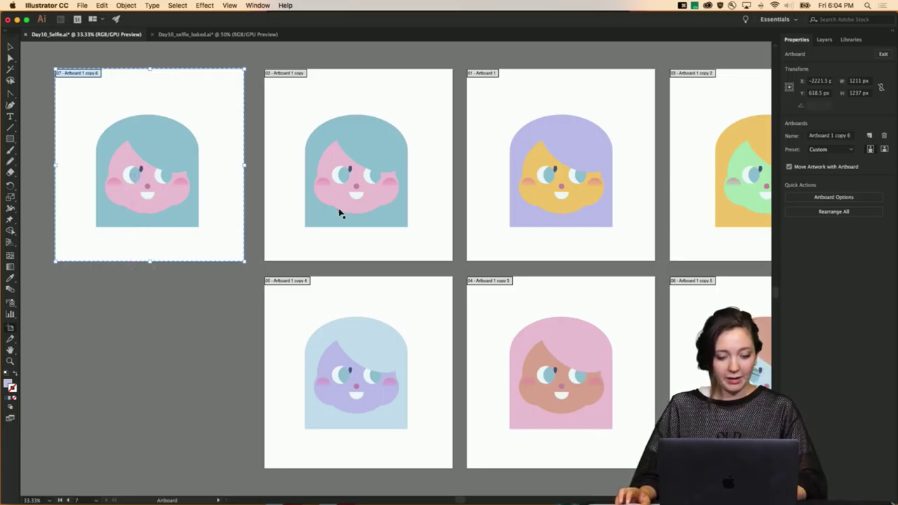
key(super+z)
key(super+z)
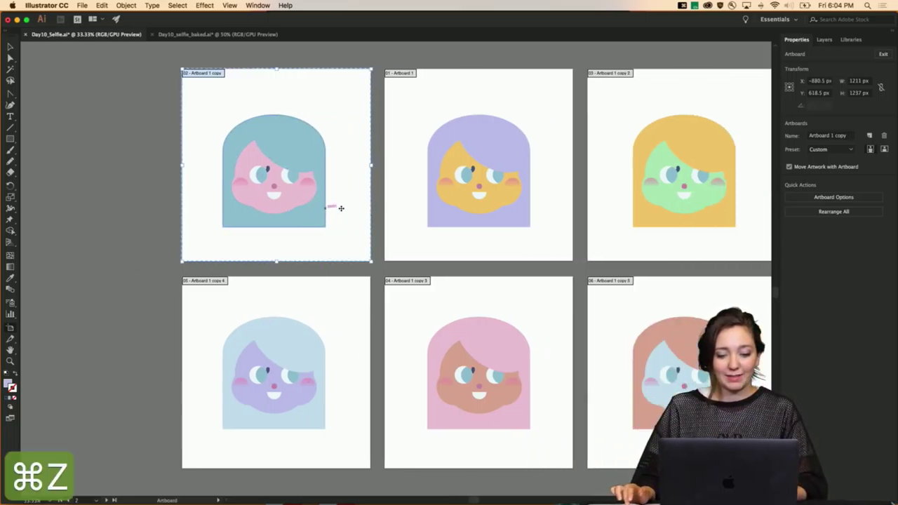
key(super+z)
key(v)
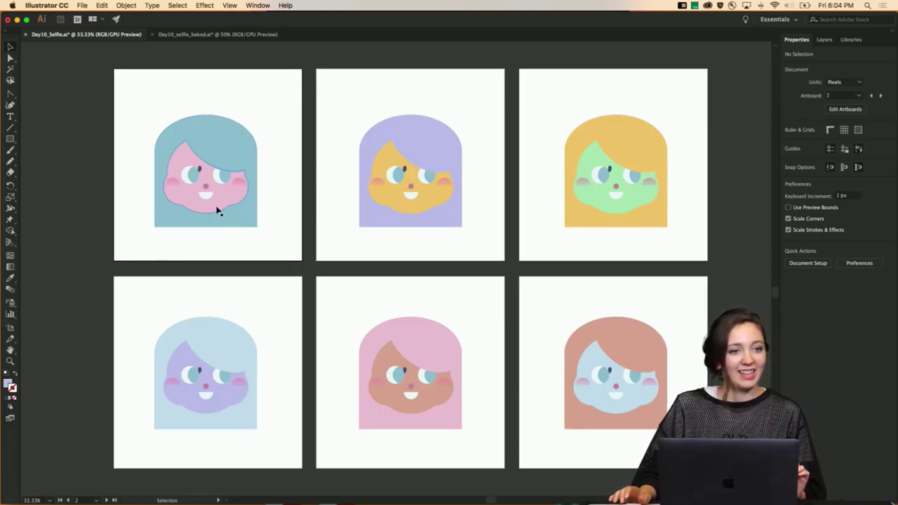
scroll(496, 210, down, 2)
scroll(495, 210, right, 2)
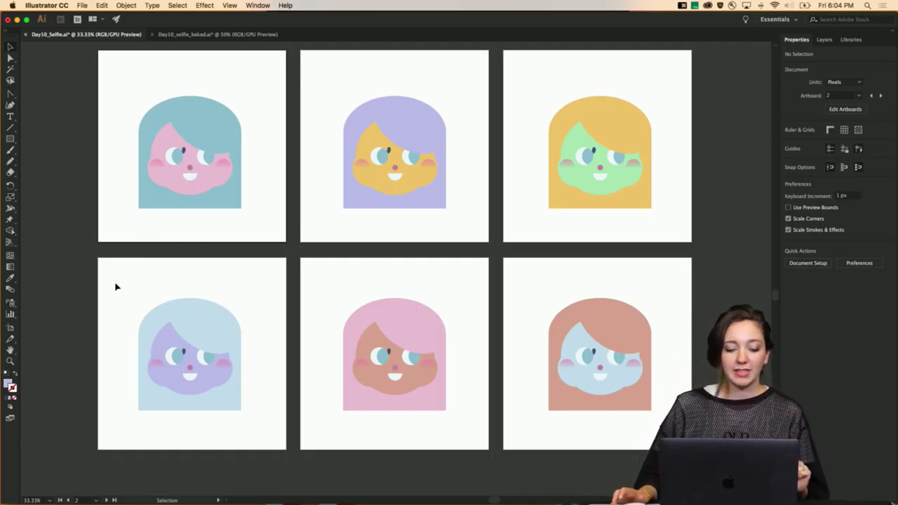
Select the teal back hair path of the face on the first artboard
scroll(110, 269, up, 2)
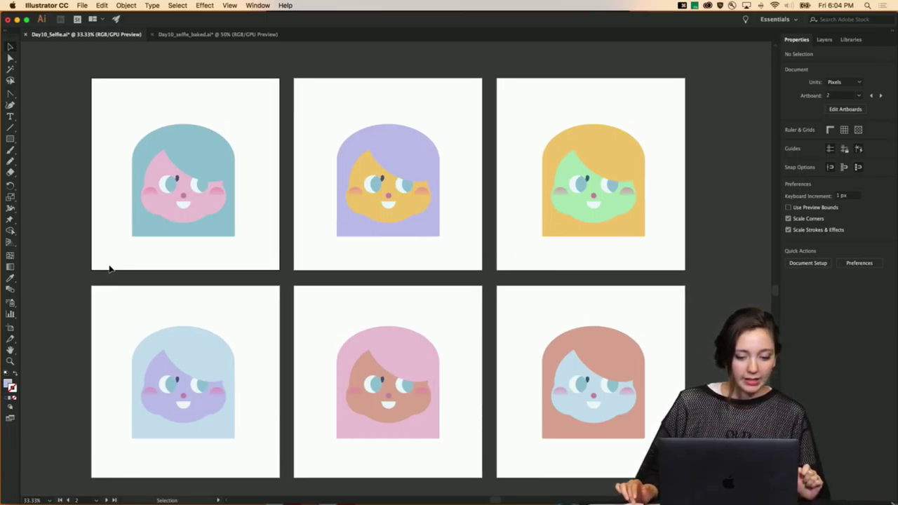
scroll(110, 269, down, 1)
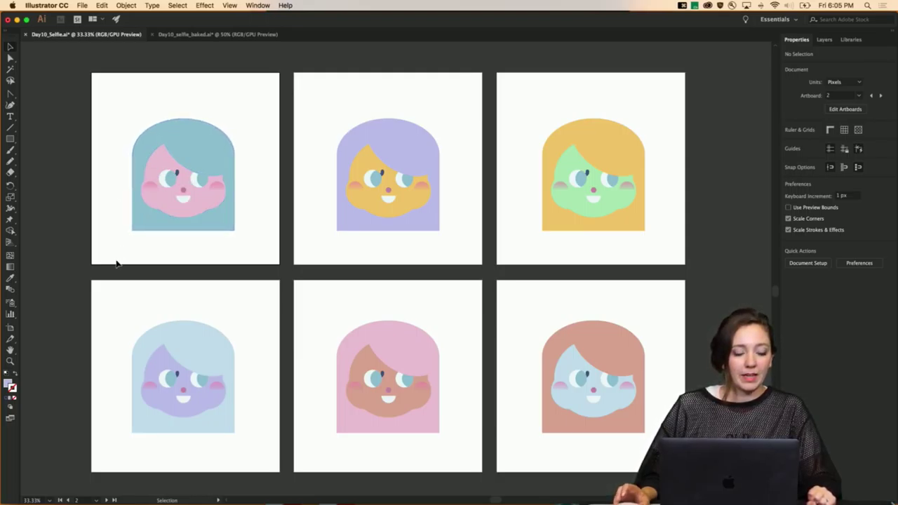
click(140, 227)
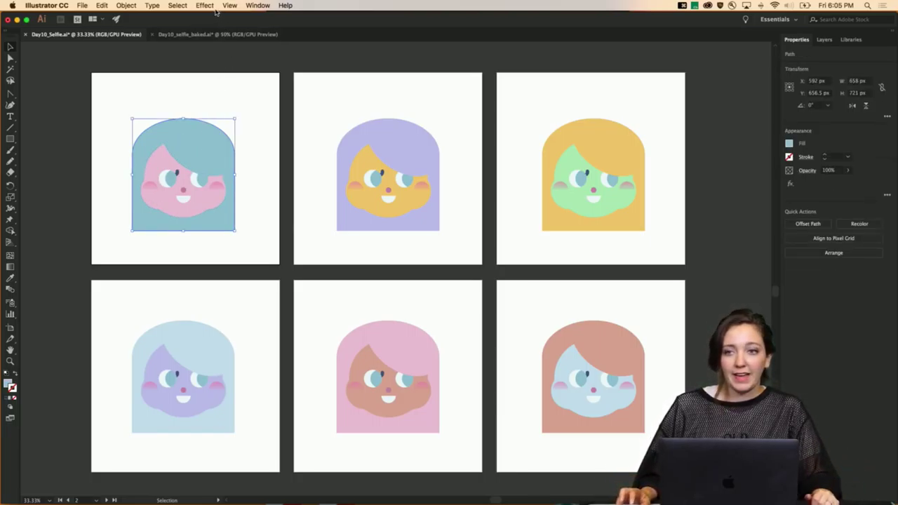
click(122, 216)
drag(134, 227, 326, 226)
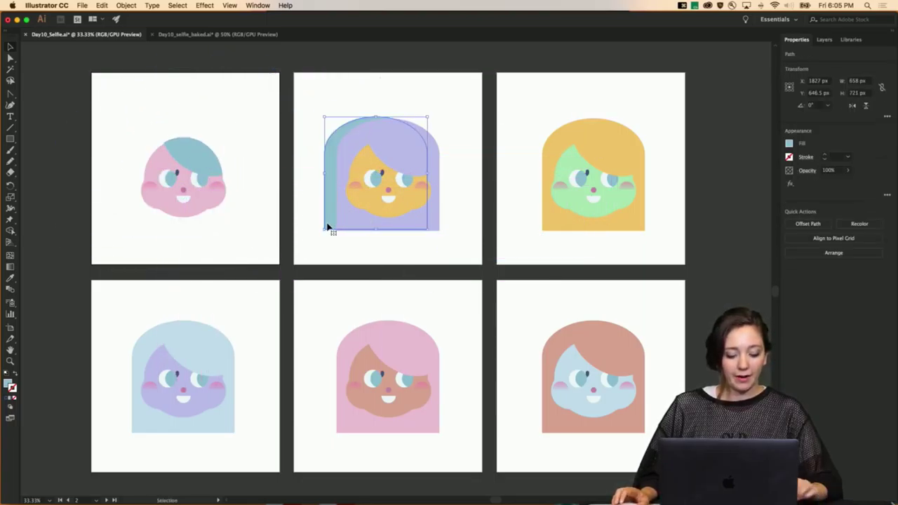
key(super+z)
drag(151, 228, 75, 225)
scroll(74, 225, left, 5)
drag(133, 218, 87, 219)
key(super+z)
key(super+z)
key(v)
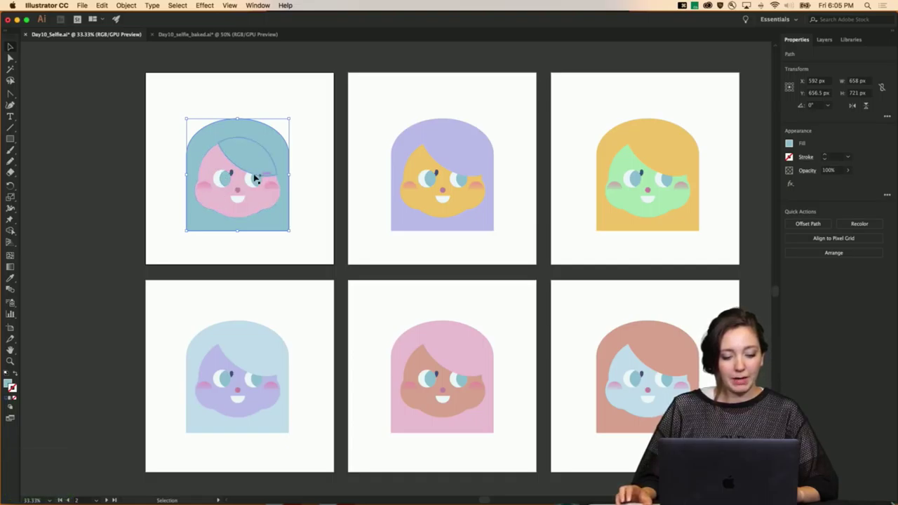
Open Pucker & Bloat for the teal hair and enable Preview
click(205, 6)
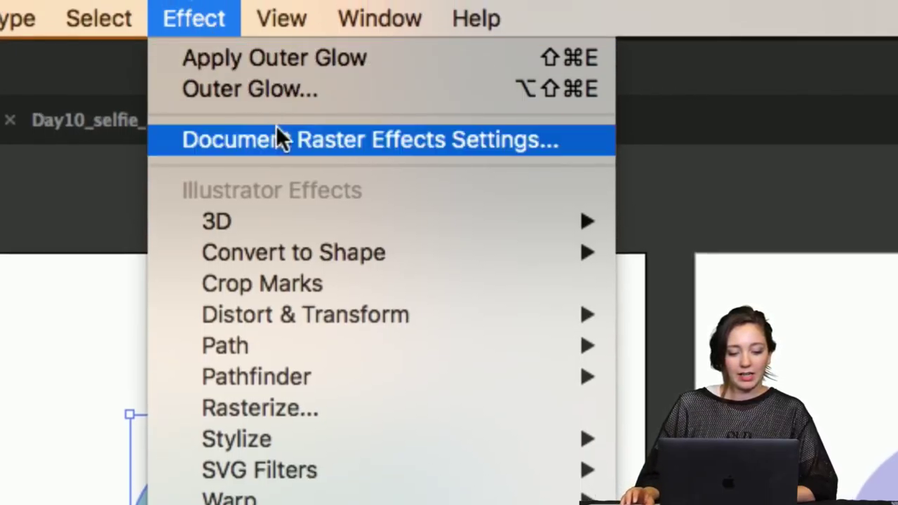
mouse_move(414, 308)
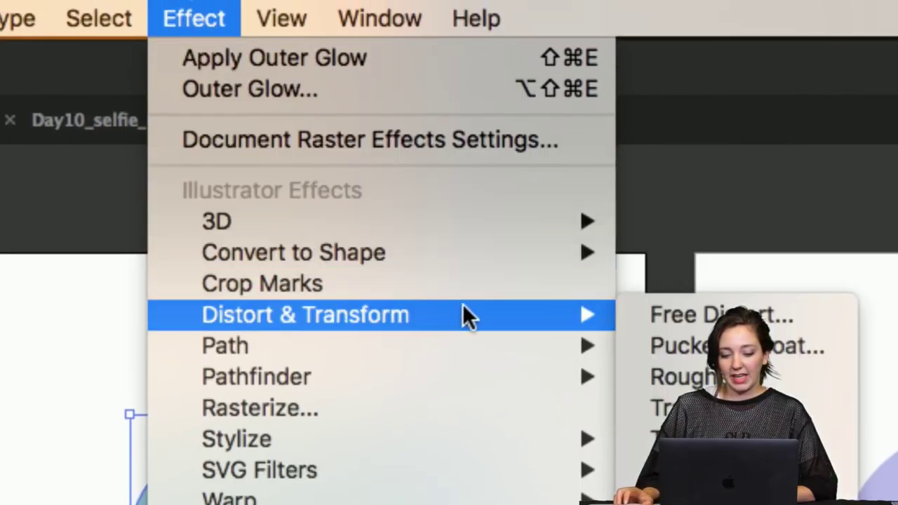
key(alt+super+8)
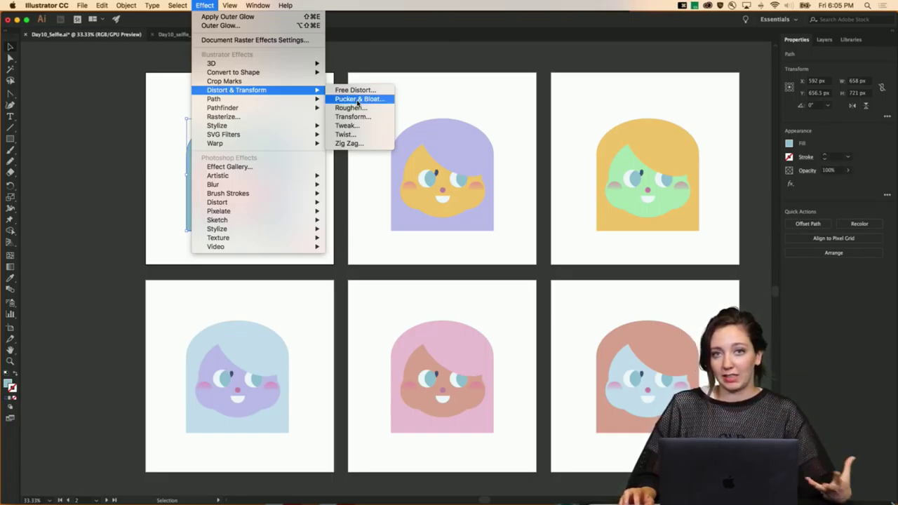
click(358, 100)
drag(23, 60, 158, 44)
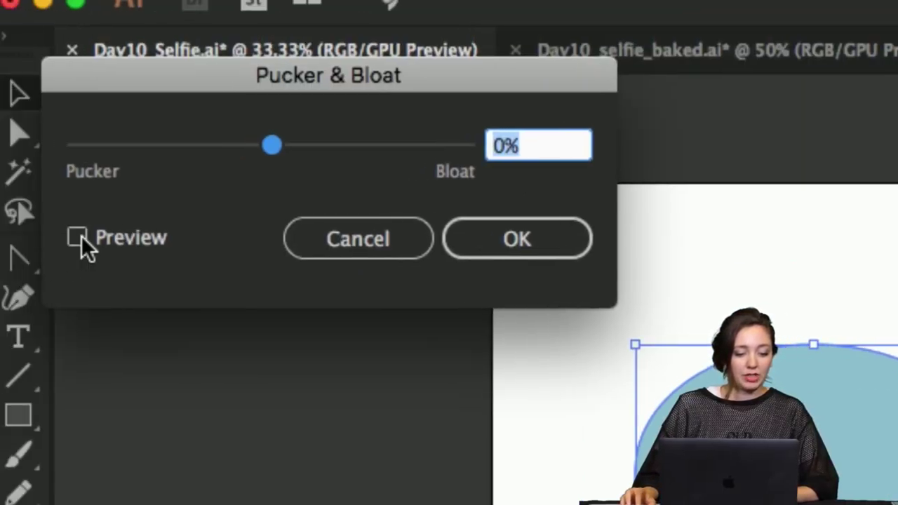
click(78, 237)
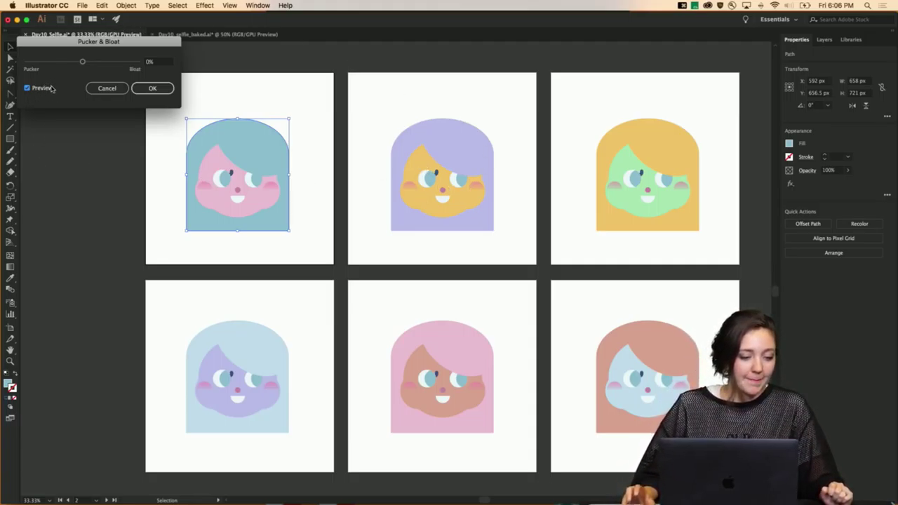
Try pucker amounts from -11% to -129%, then apply -42% to the teal hair
drag(72, 47, 78, 124)
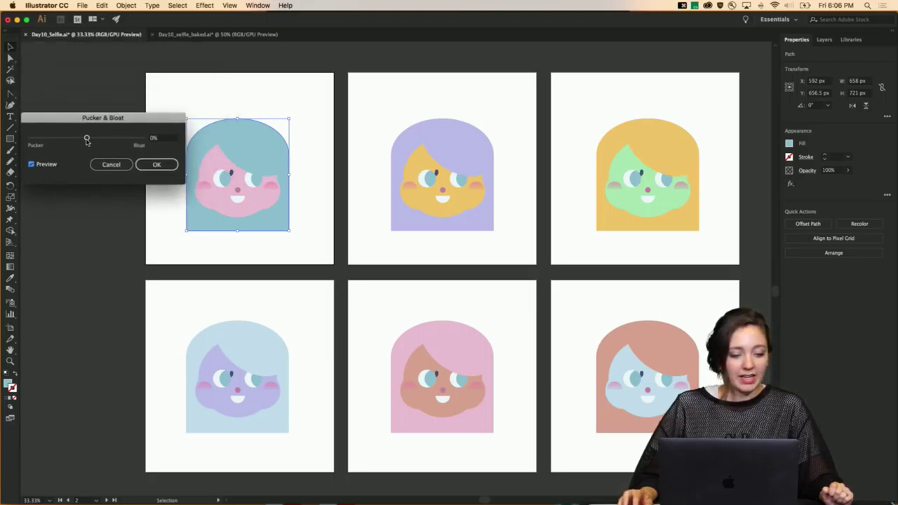
click(87, 139)
drag(87, 140, 84, 141)
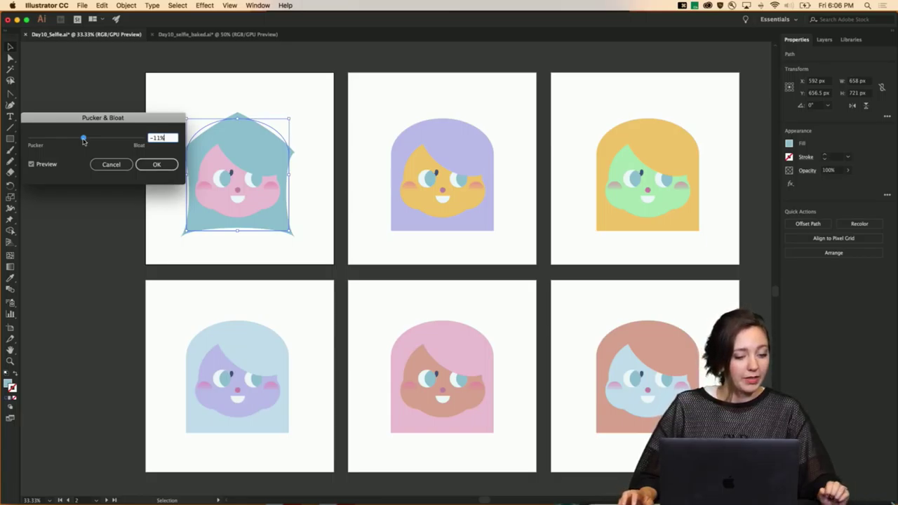
key(super+a)
drag(83, 140, 71, 141)
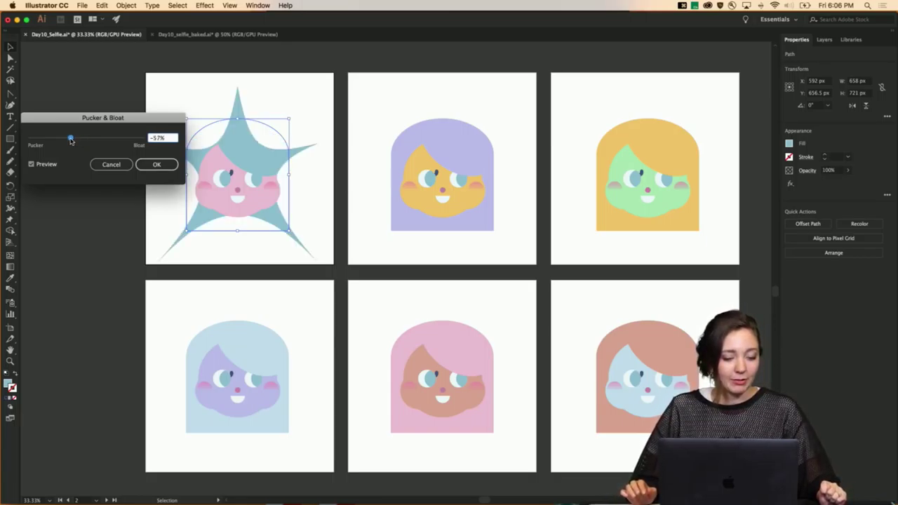
drag(70, 140, 50, 141)
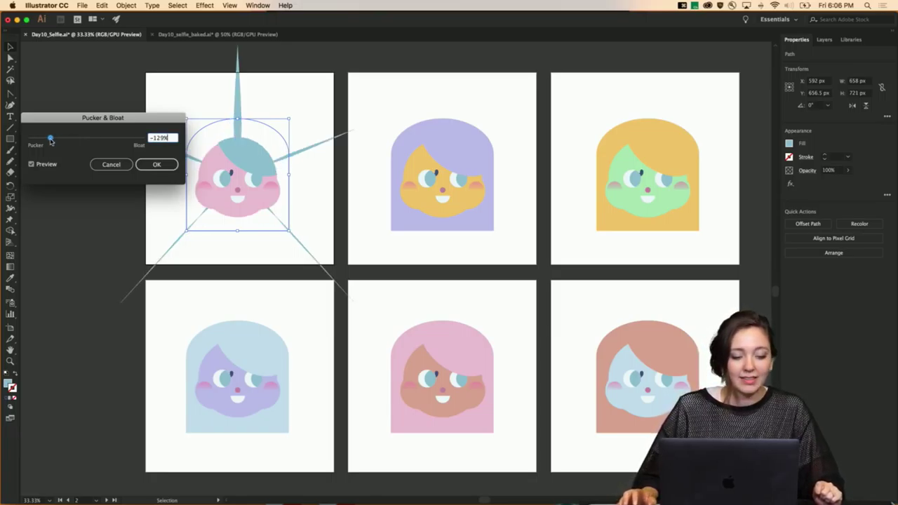
drag(51, 141, 78, 139)
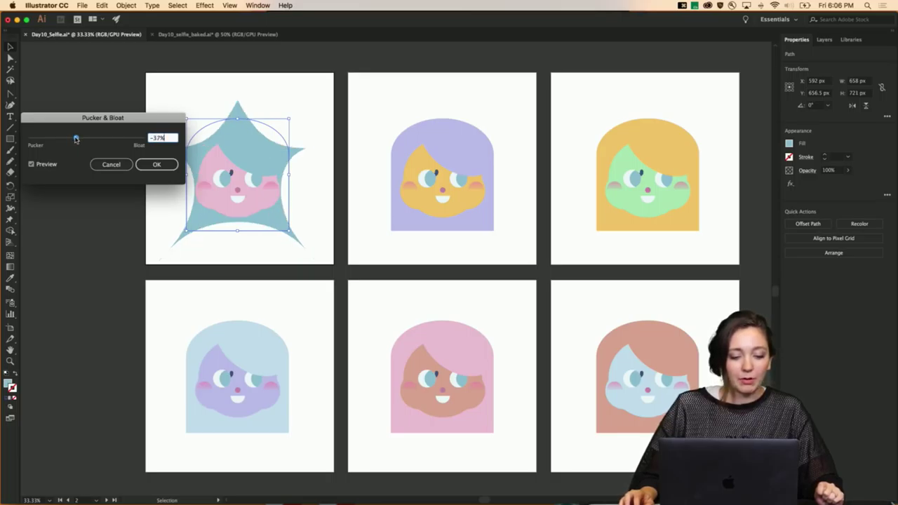
drag(76, 139, 74, 139)
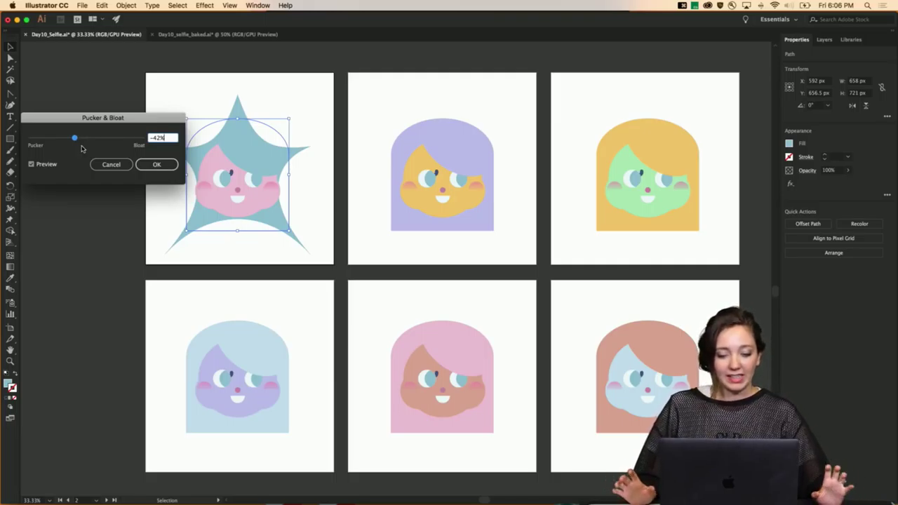
drag(110, 124, 111, 55)
click(153, 98)
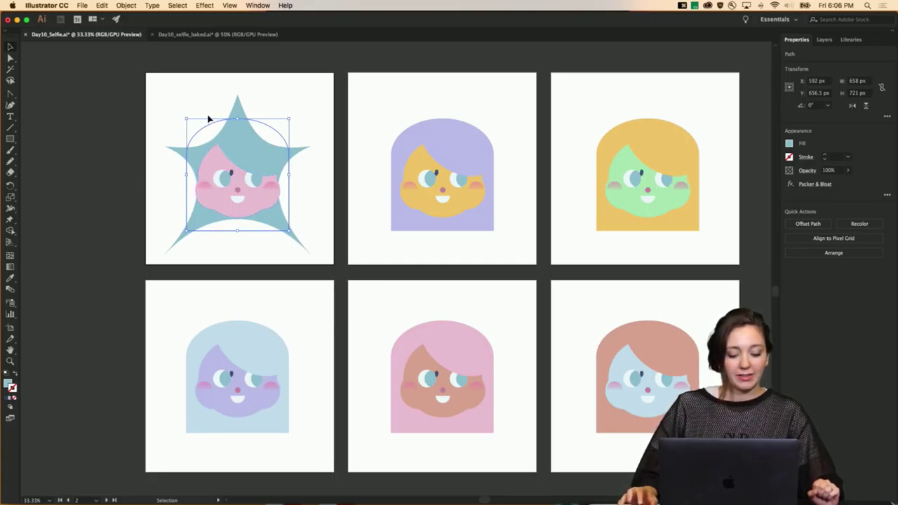
key(super+equal)
key(super+equal)
key(super+equal)
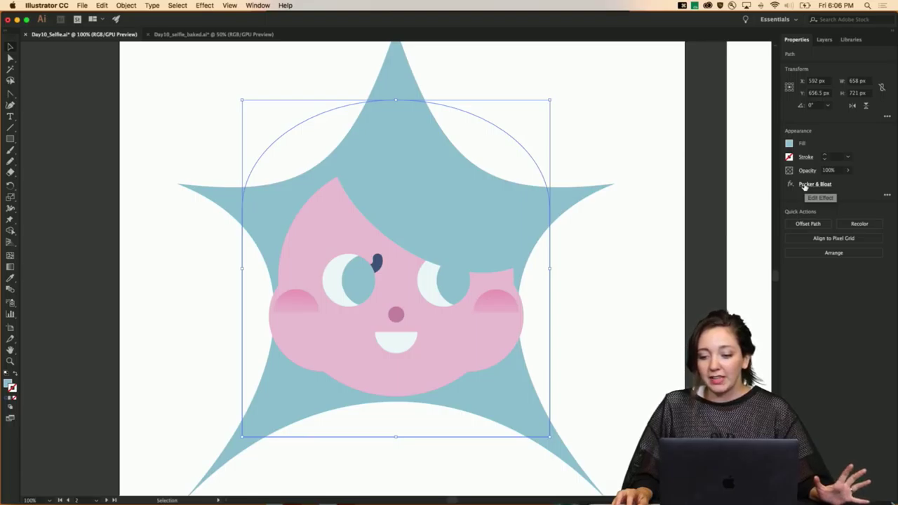
click(804, 185)
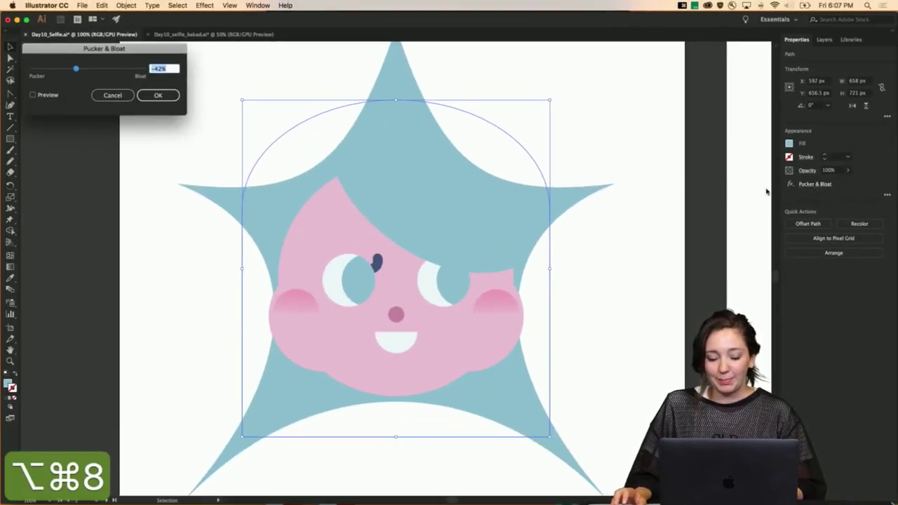
drag(78, 70, 96, 70)
click(101, 98)
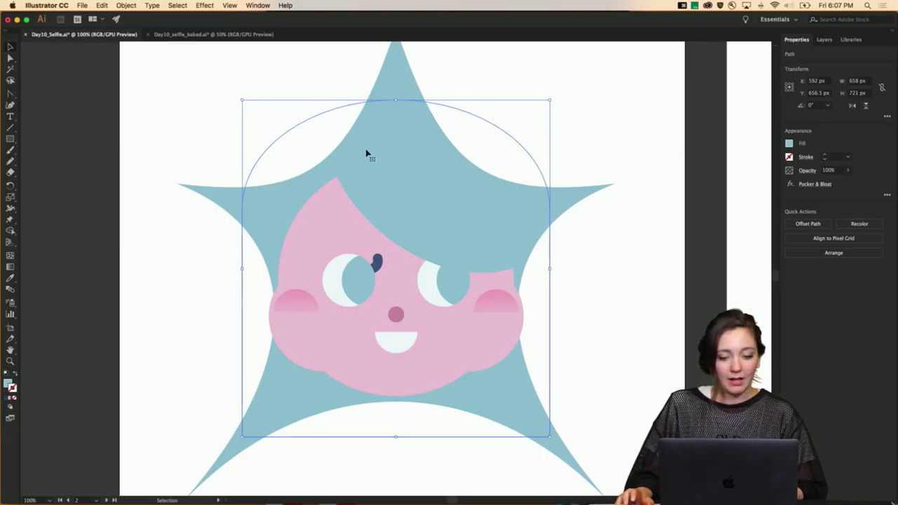
key(super+minus)
key(super+minus)
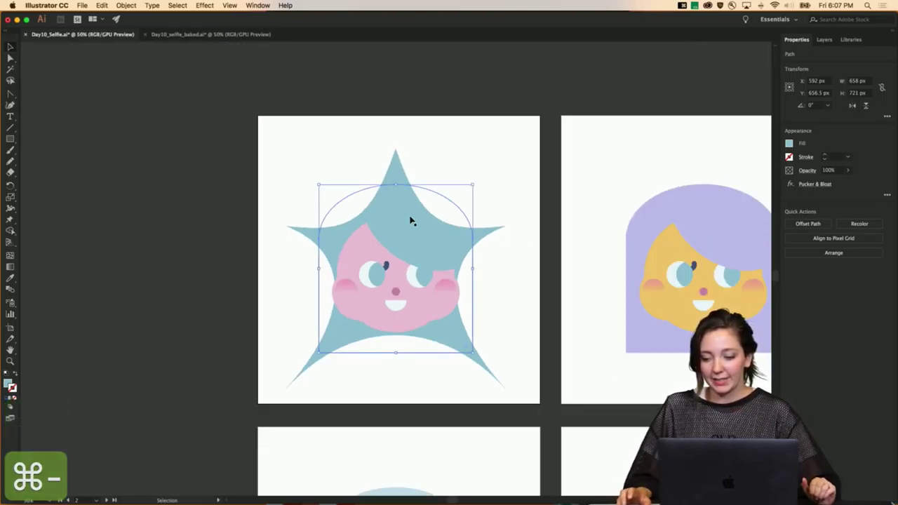
key(v)
Select the second face's purple hair and apply Pucker & Bloat at 26%
scroll(412, 222, right, 2)
scroll(413, 221, right, 8)
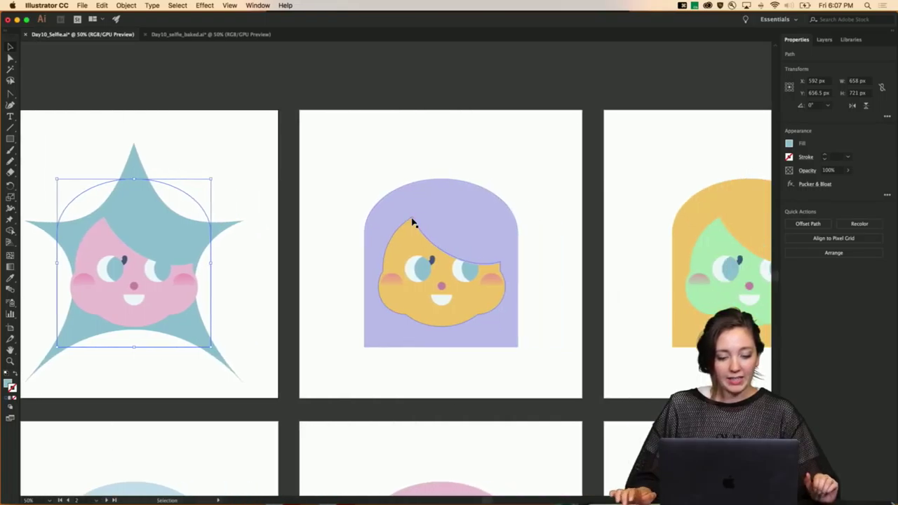
click(335, 227)
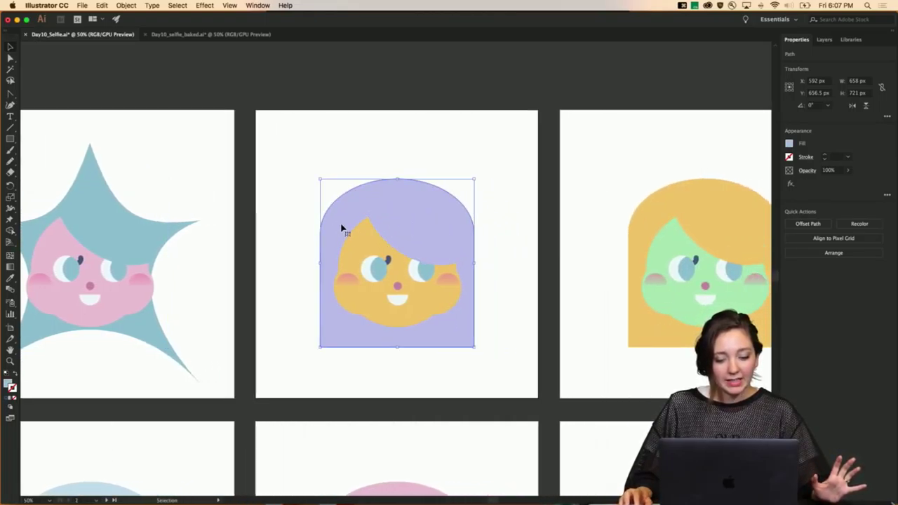
click(205, 5)
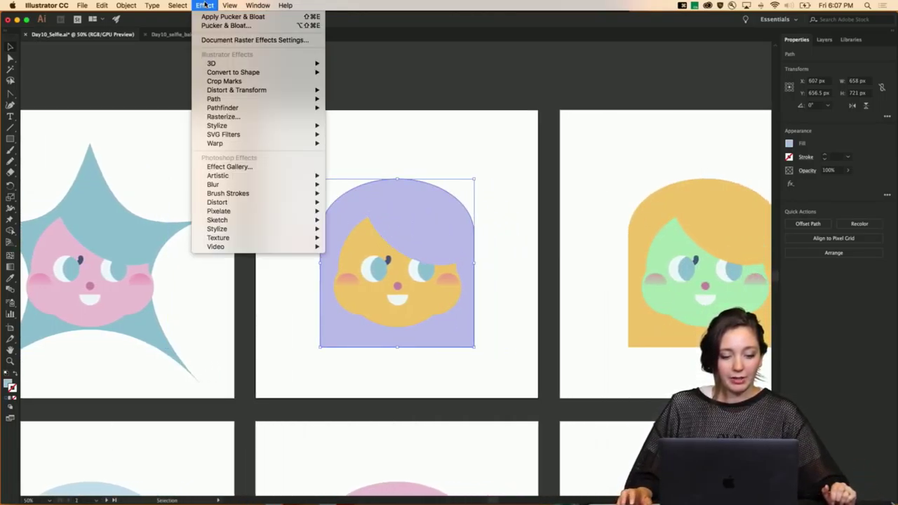
mouse_move(267, 90)
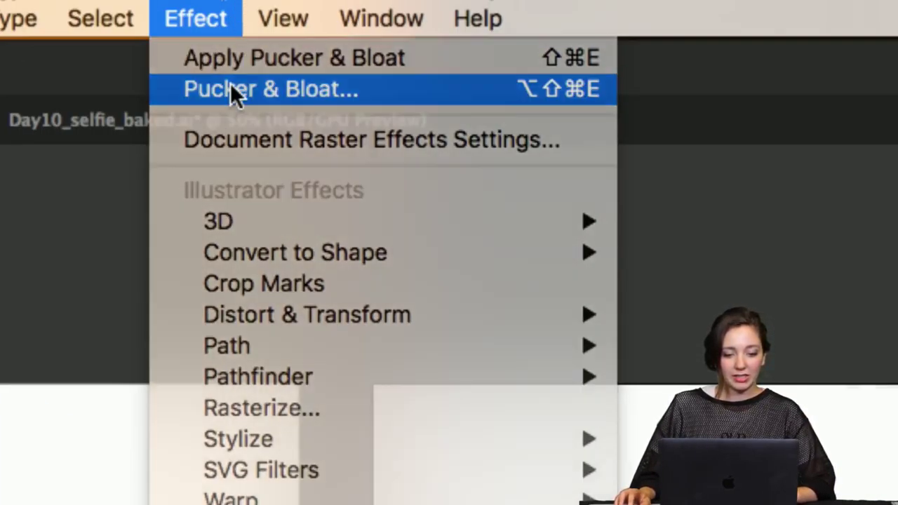
click(230, 85)
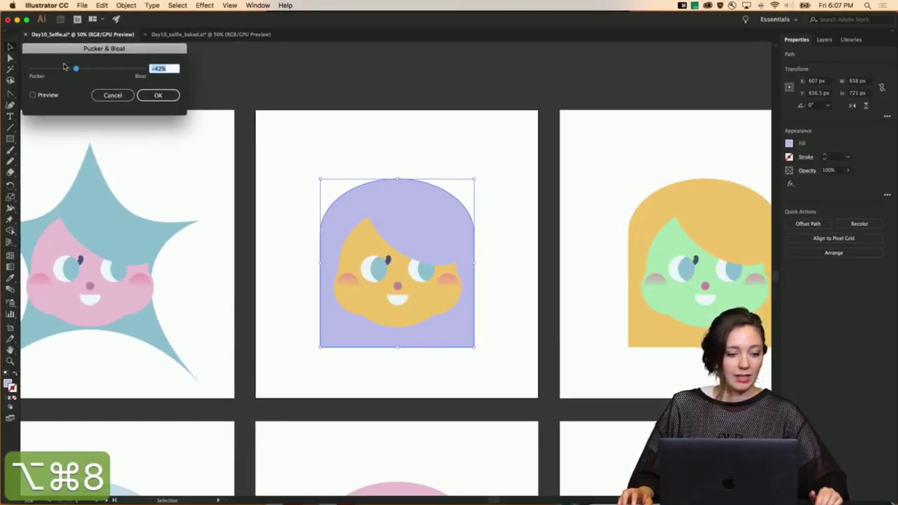
click(32, 95)
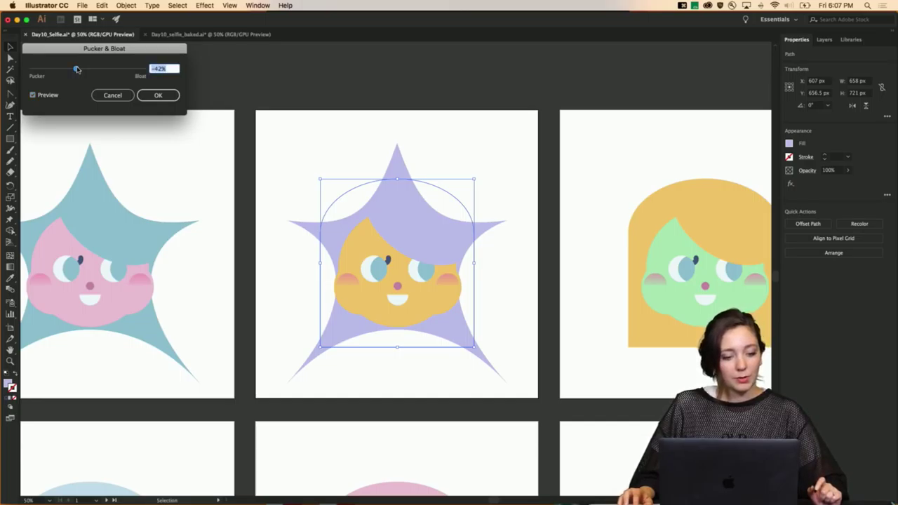
drag(77, 69, 96, 69)
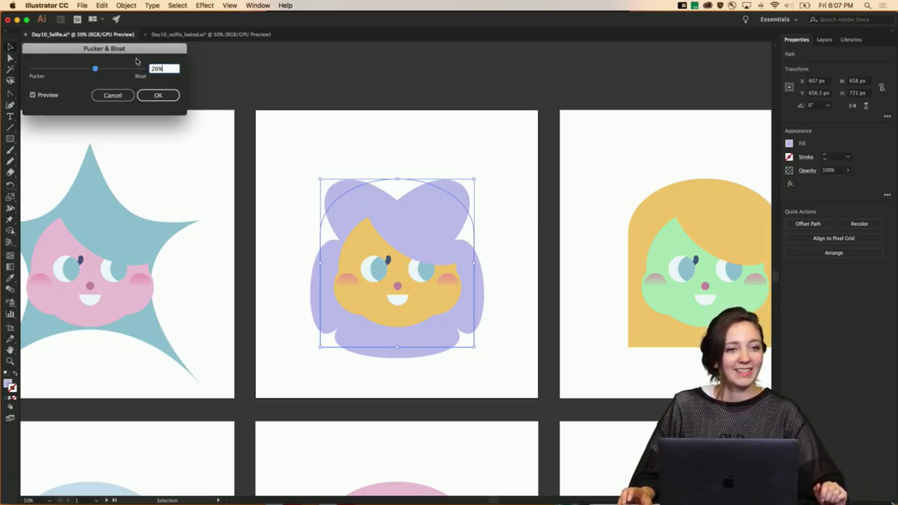
click(157, 96)
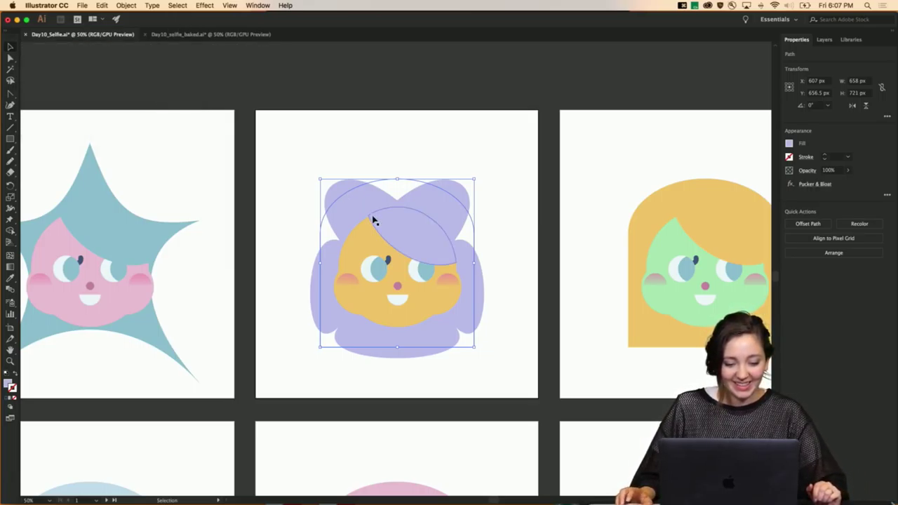
Zoom out to view all six faces
scroll(373, 221, right, 3)
scroll(372, 218, left, 4)
scroll(372, 219, right, 5)
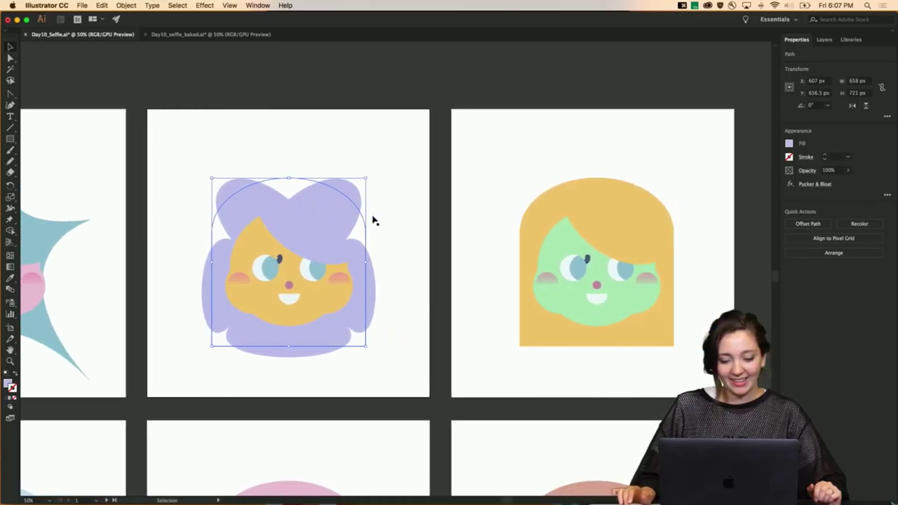
scroll(375, 220, left, 5)
key(super+minus)
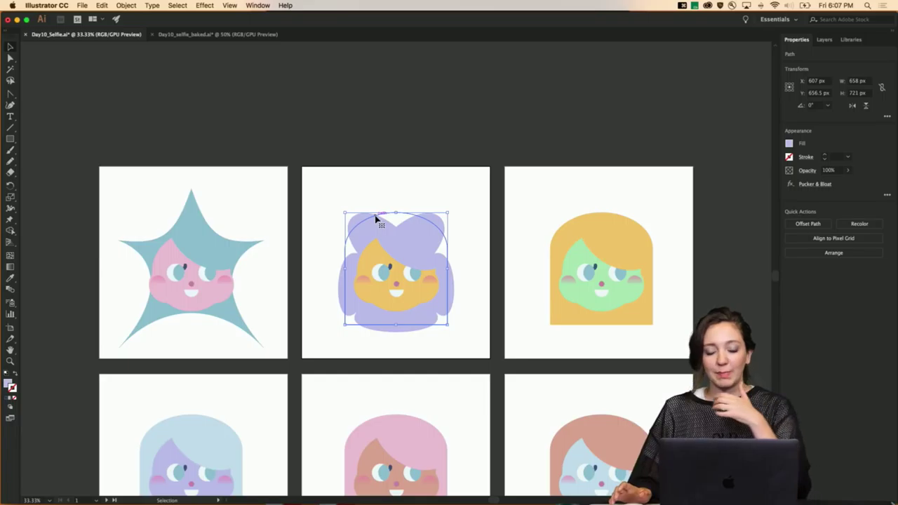
scroll(375, 223, down, 5)
scroll(375, 223, right, 2)
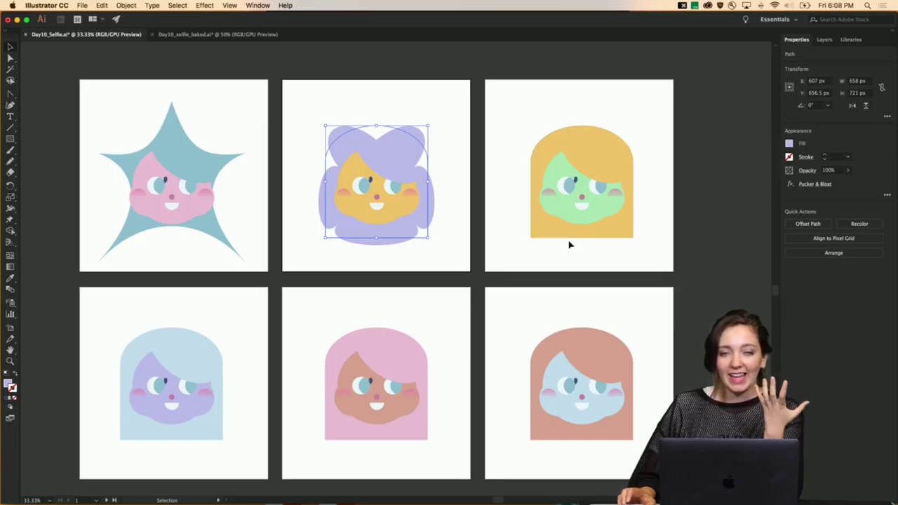
Select the third face's yellow hair and open Roughen with Preview on
click(544, 238)
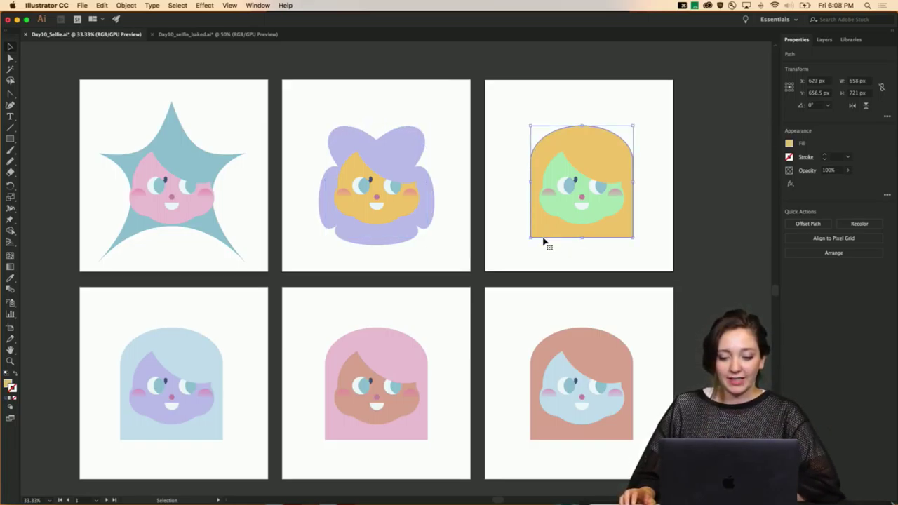
click(202, 5)
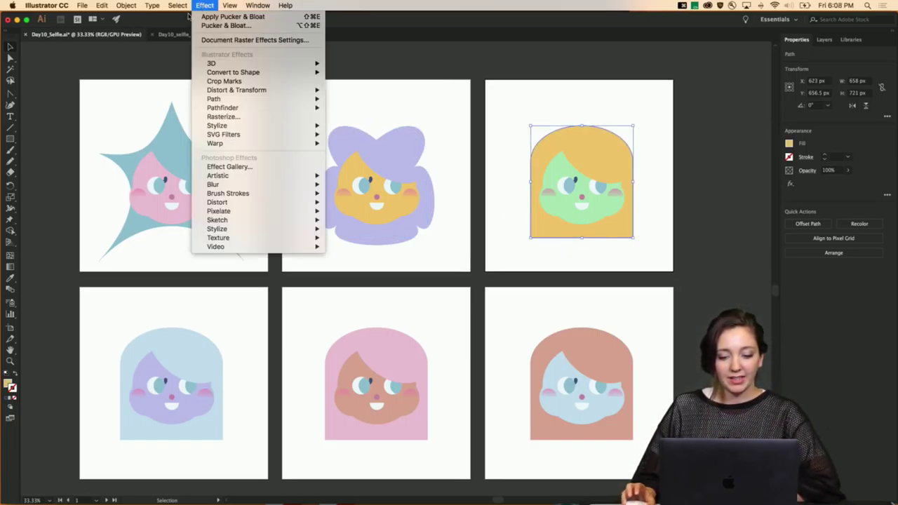
mouse_move(250, 91)
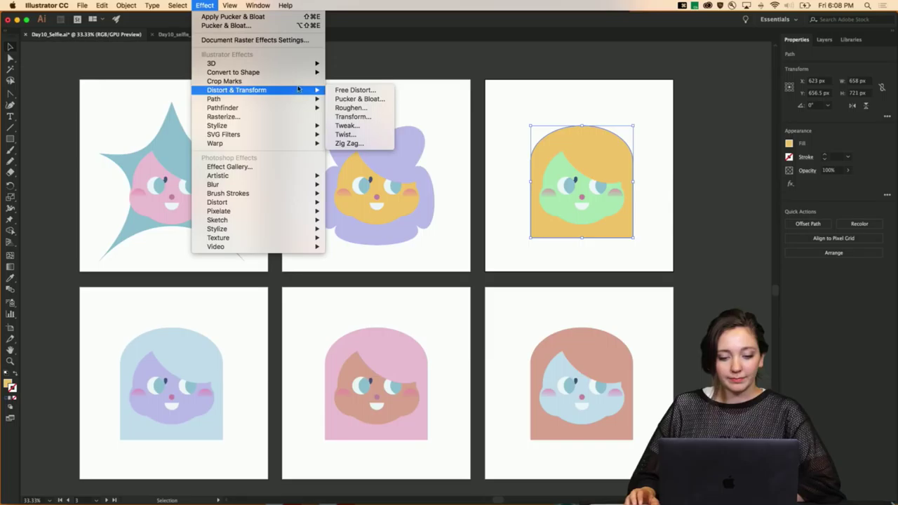
click(347, 108)
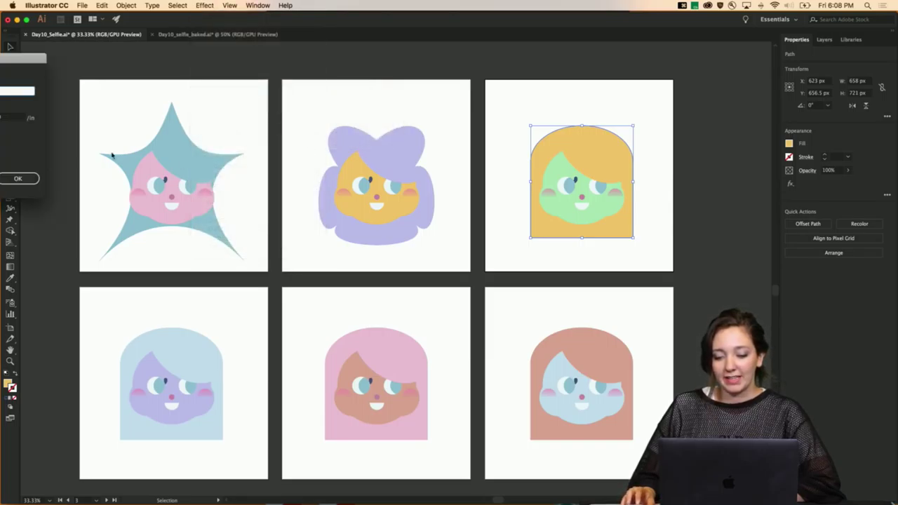
drag(24, 61, 466, 100)
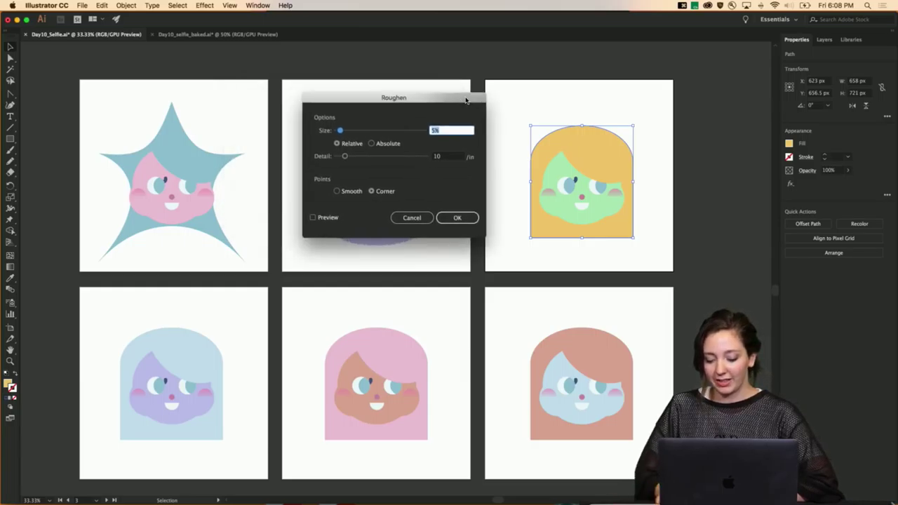
key(super+equal)
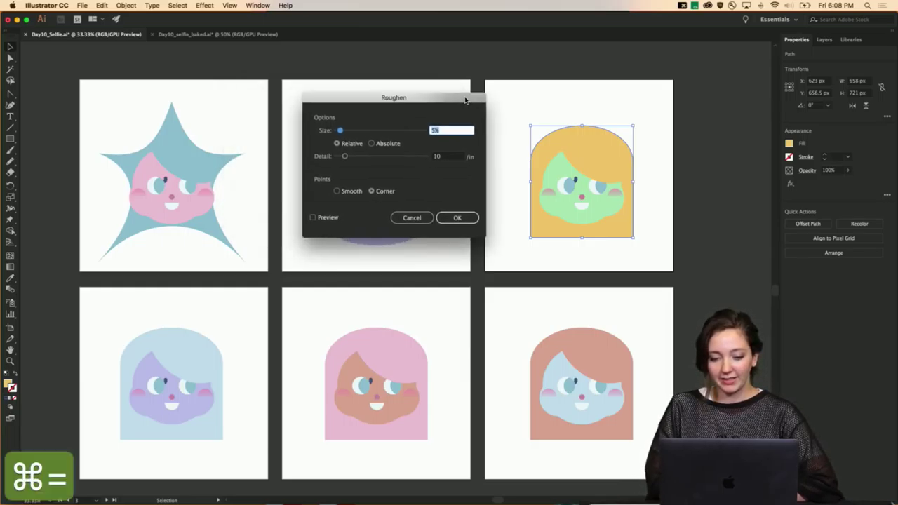
click(313, 218)
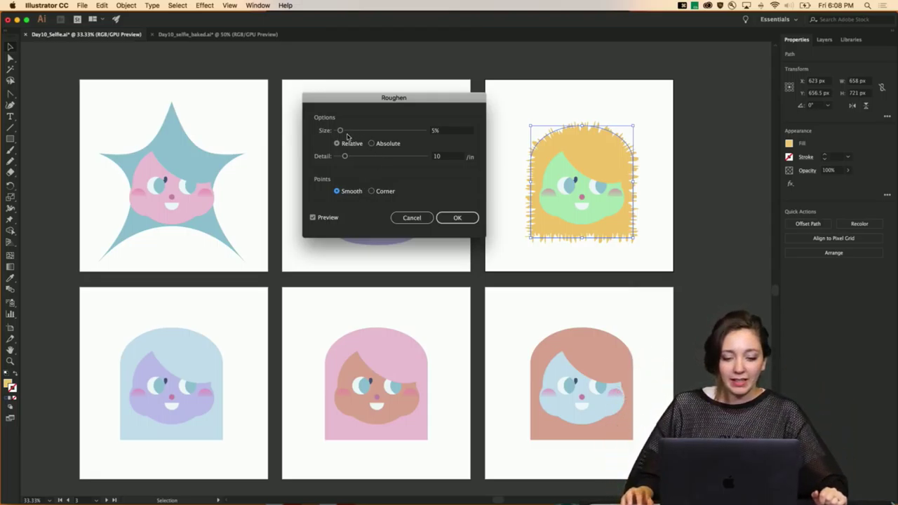
Lower Roughen size to 4% and reduce detail, apply it, and deselect
drag(343, 134, 369, 131)
click(345, 156)
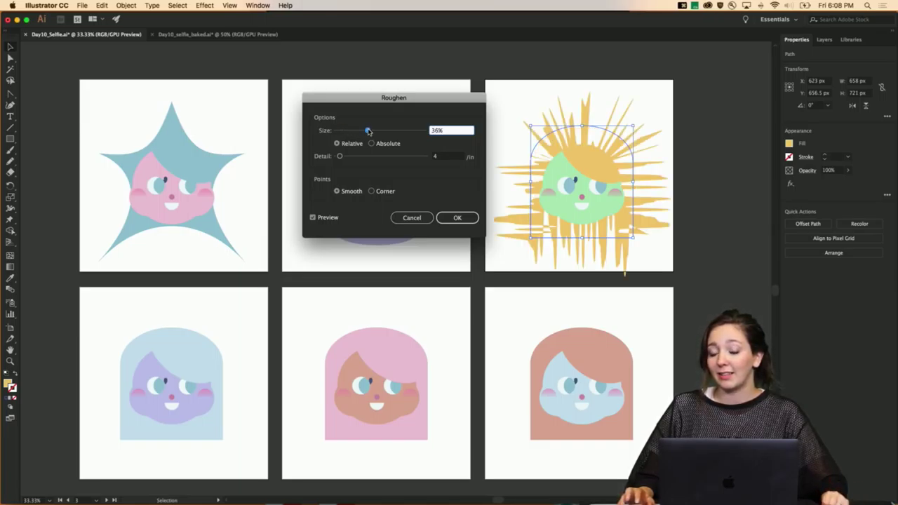
drag(369, 131, 342, 131)
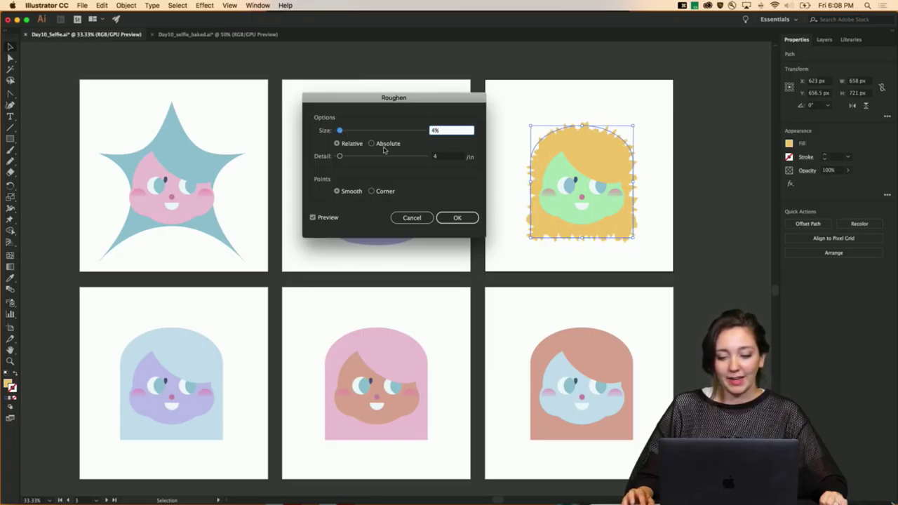
click(466, 218)
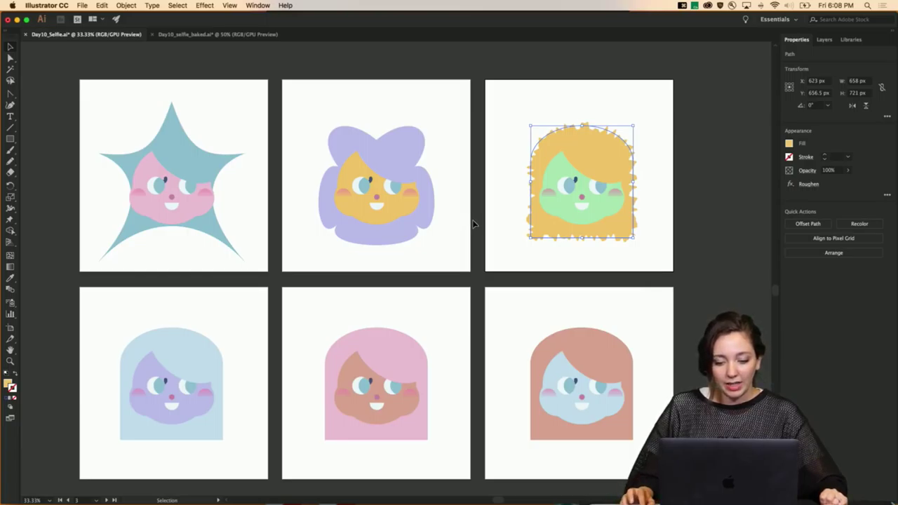
click(473, 223)
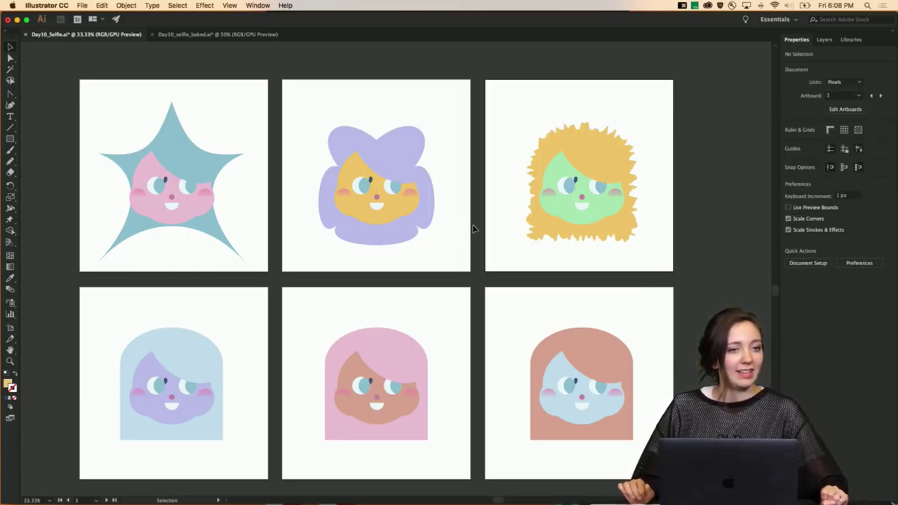
Scroll down to bring the bottom-row faces into view
scroll(473, 228, down, 1)
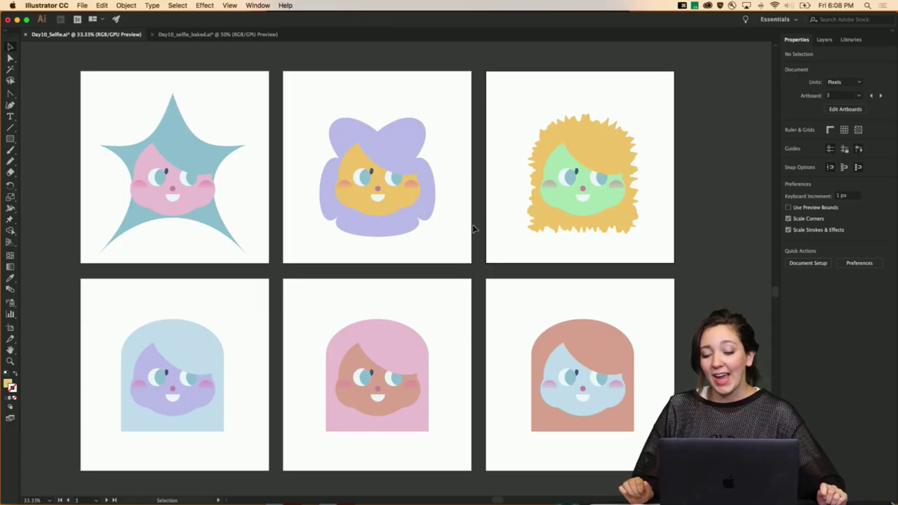
scroll(473, 228, down, 1)
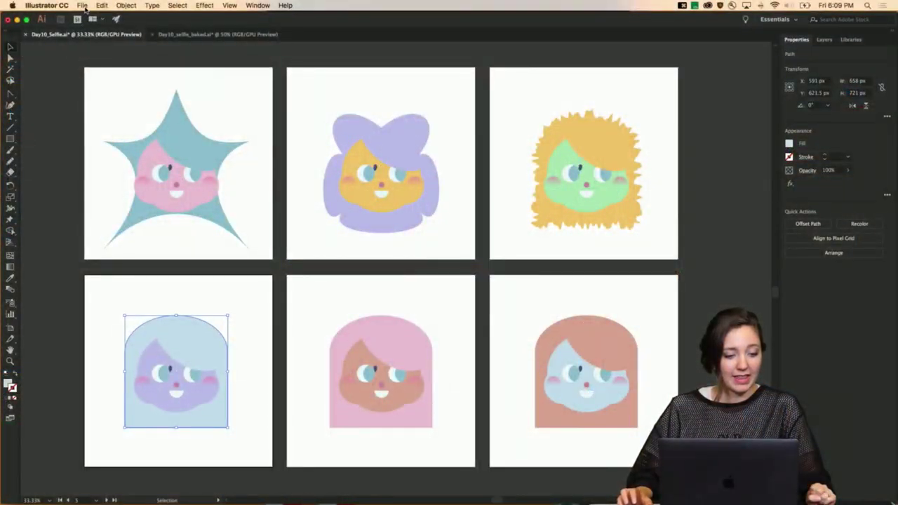
Open the Zig Zag distortion settings, then cancel without applying
click(124, 5)
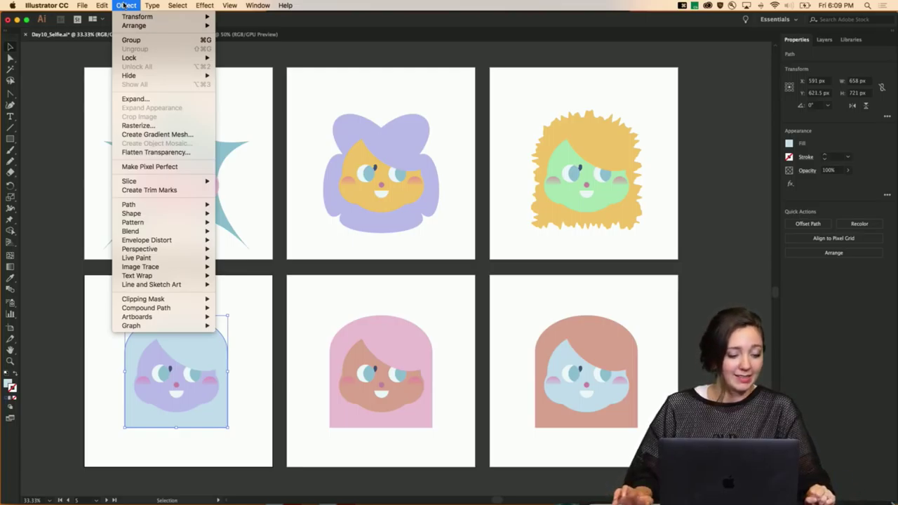
mouse_move(199, 5)
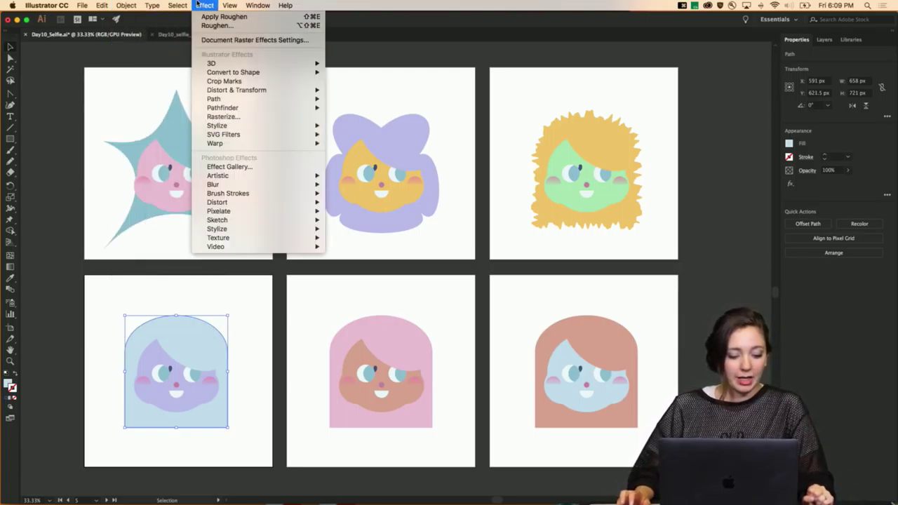
mouse_move(232, 108)
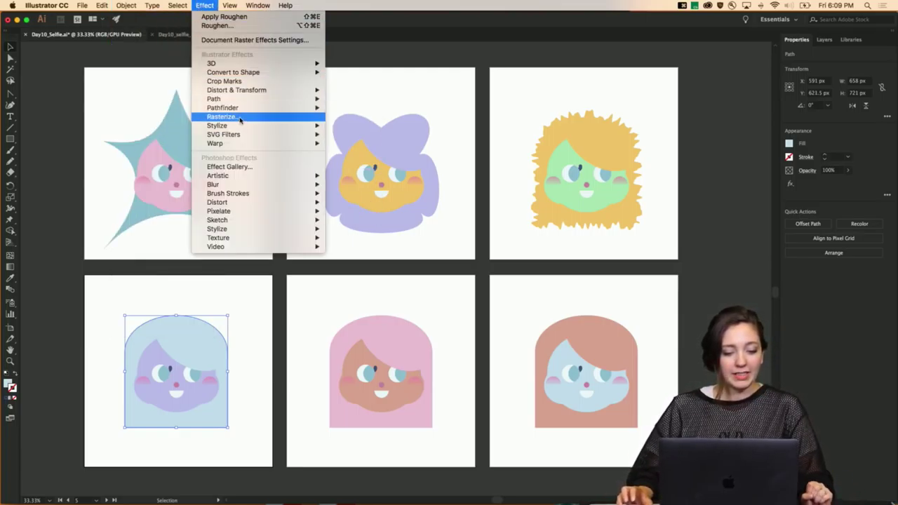
mouse_move(253, 93)
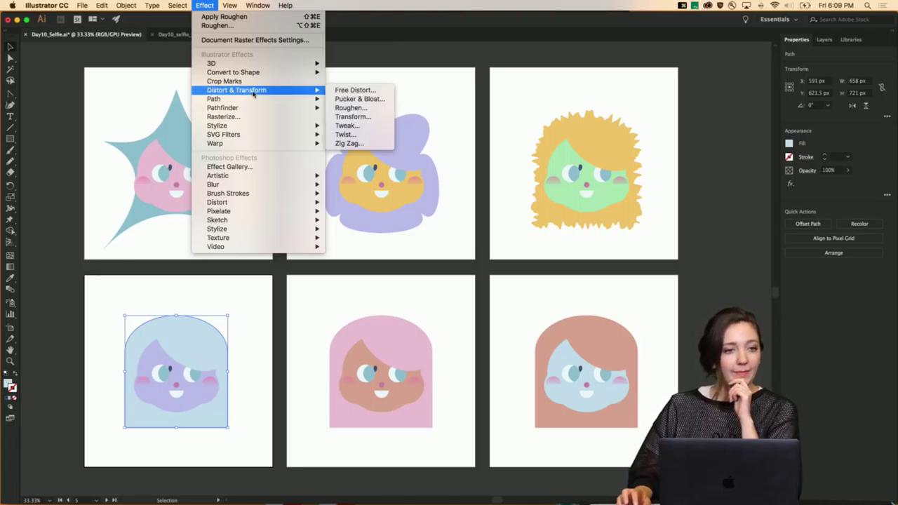
click(349, 143)
click(116, 178)
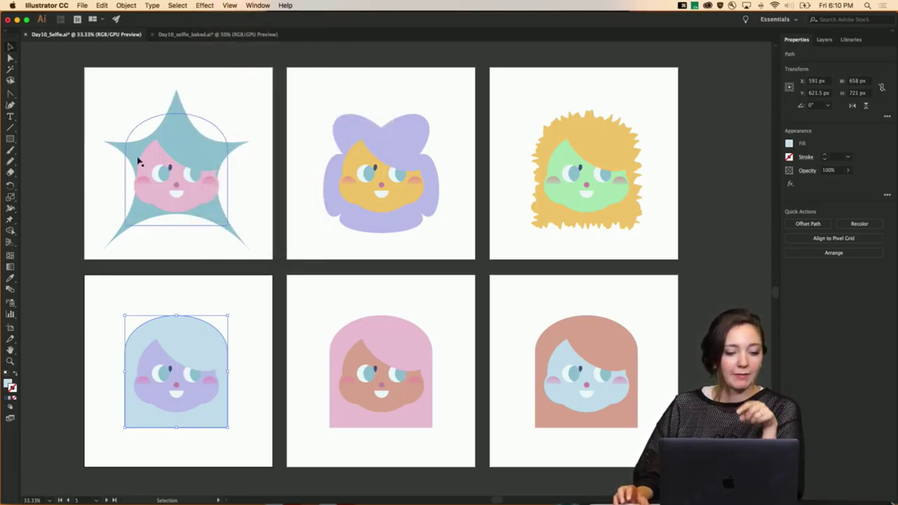
Apply a 94° Twist to the light-blue hair, previewing 74° and 115° first
click(203, 6)
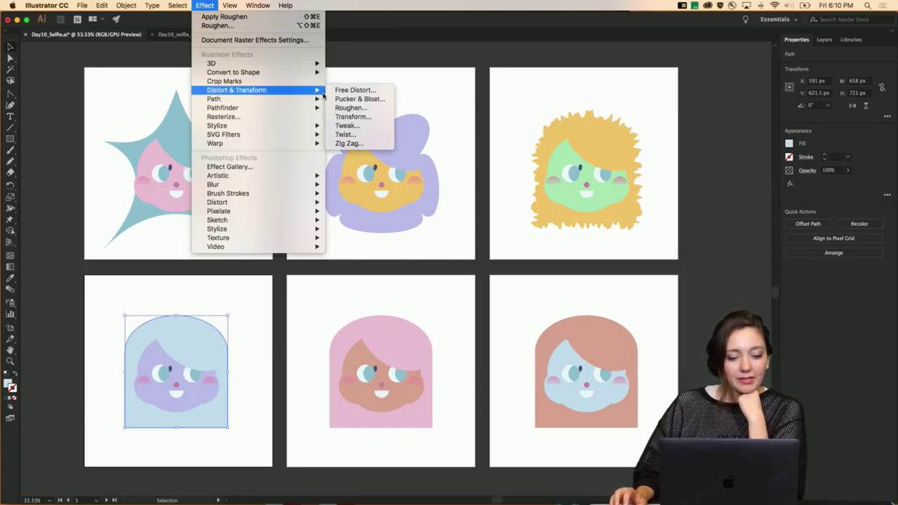
click(356, 135)
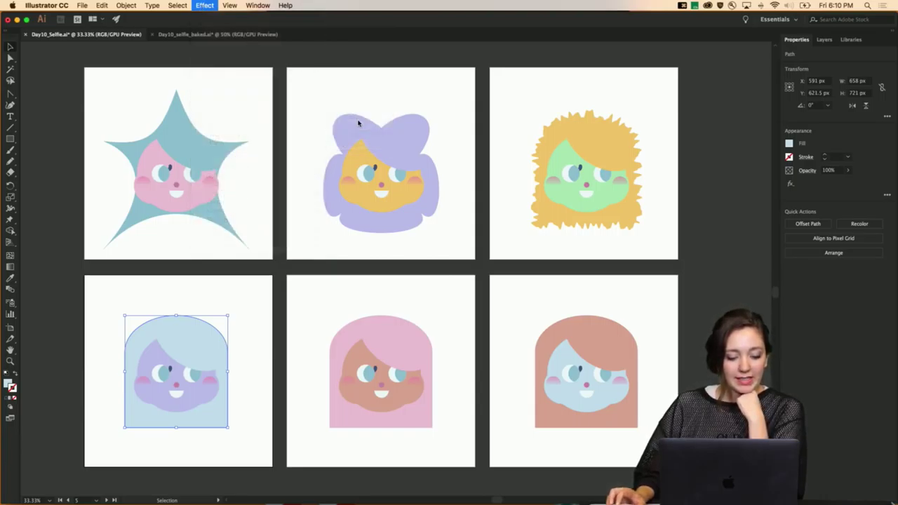
drag(330, 40, 521, 99)
click(407, 142)
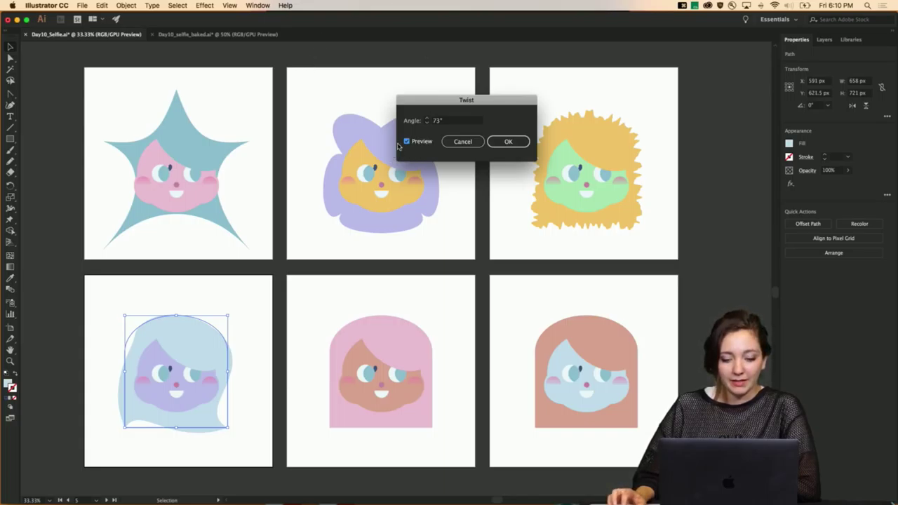
click(425, 119)
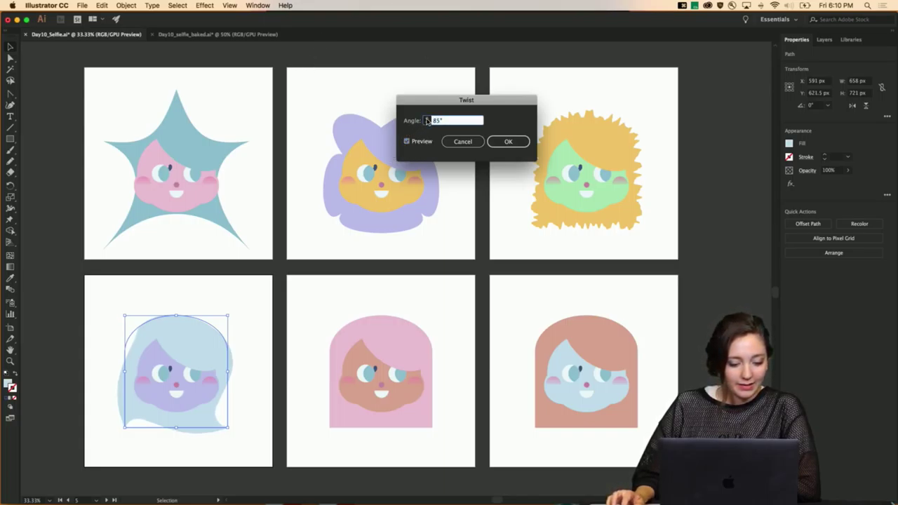
shift+click(427, 119)
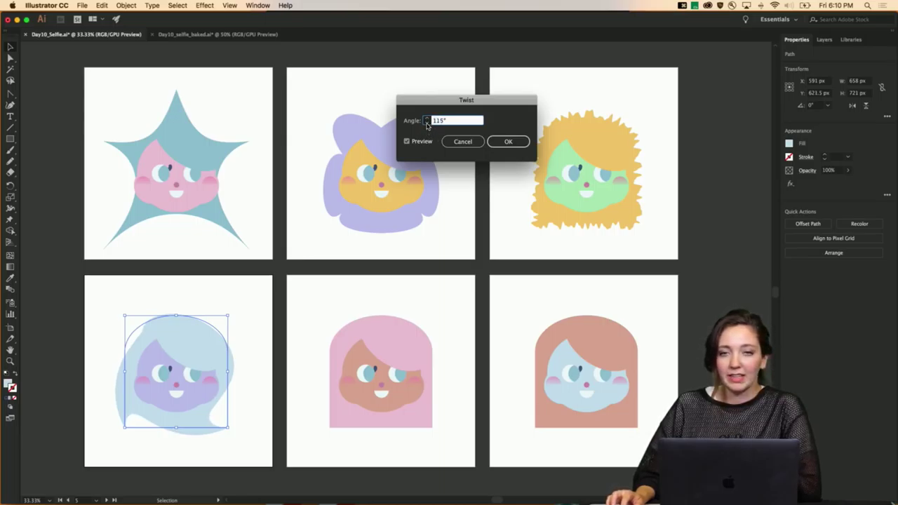
text(94)
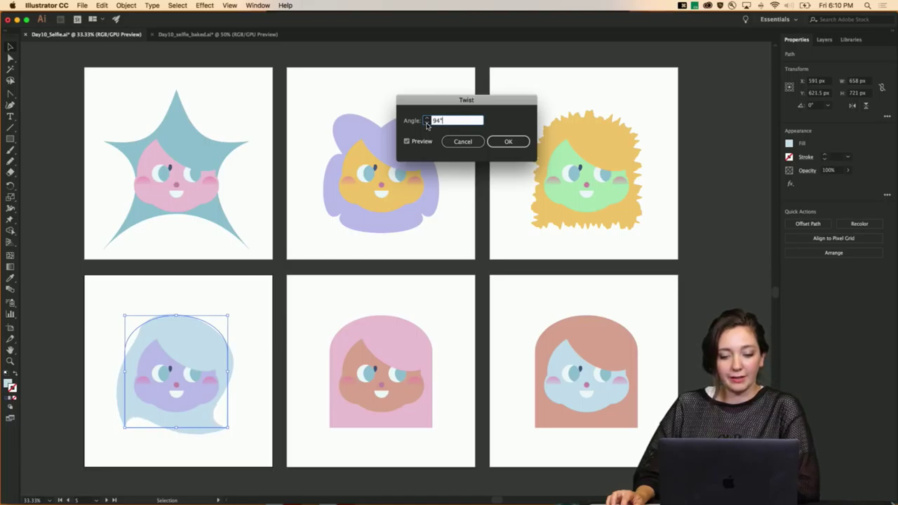
click(508, 142)
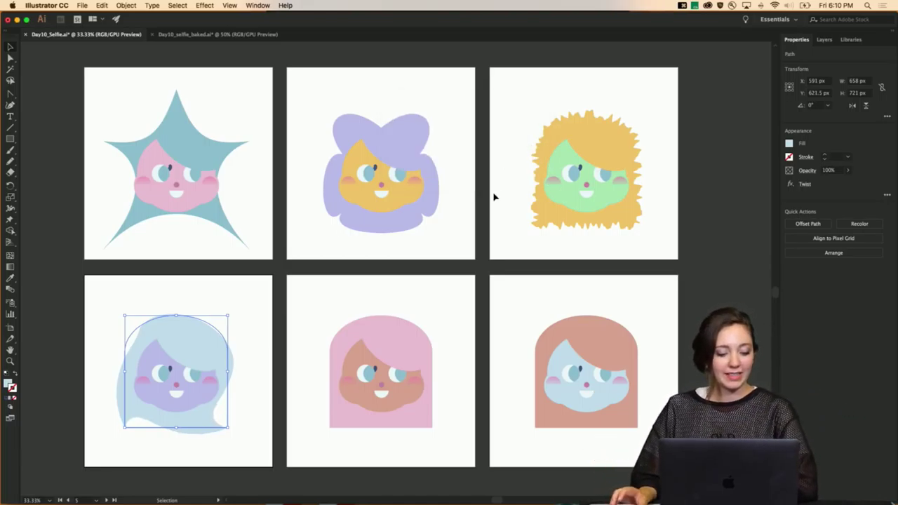
Select the whole pink hair shape on the bottom-middle face
click(325, 313)
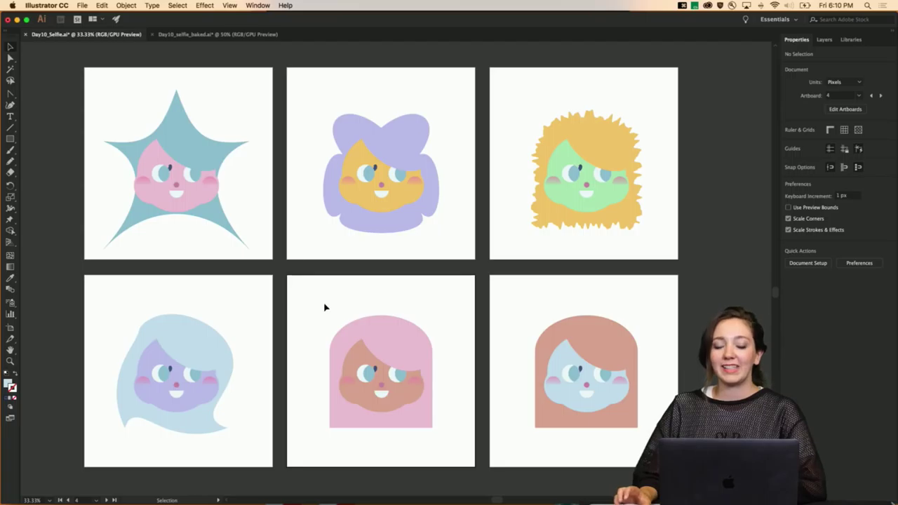
scroll(325, 306, down, 2)
click(333, 315)
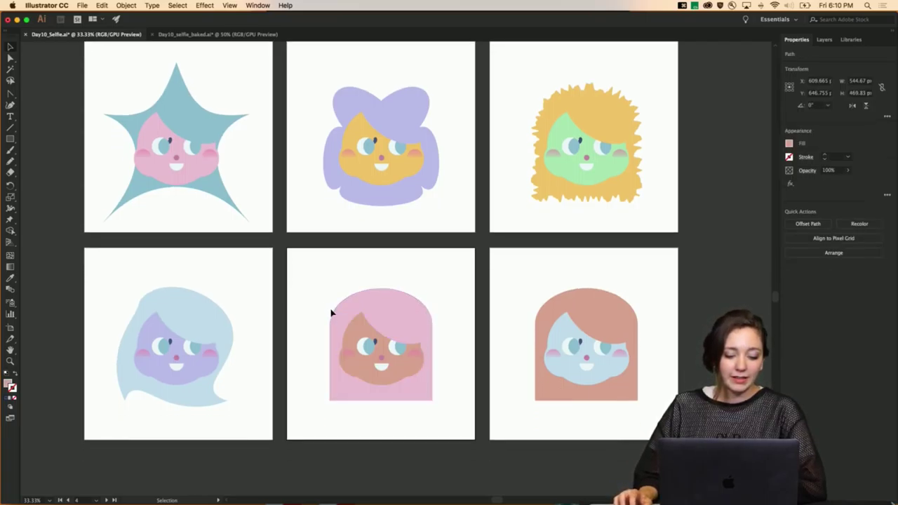
click(333, 314)
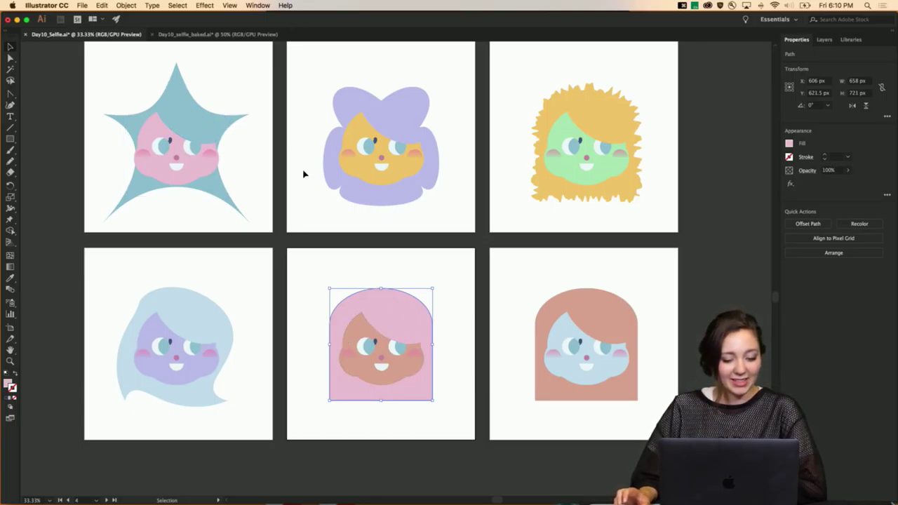
Apply a smooth Zig Zag distortion of 16 px Absolute to the pink hair
click(204, 5)
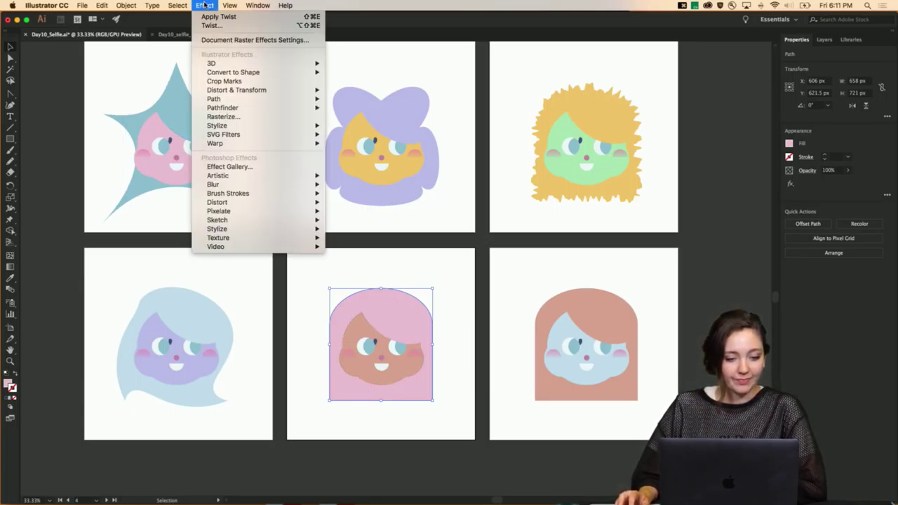
mouse_move(252, 91)
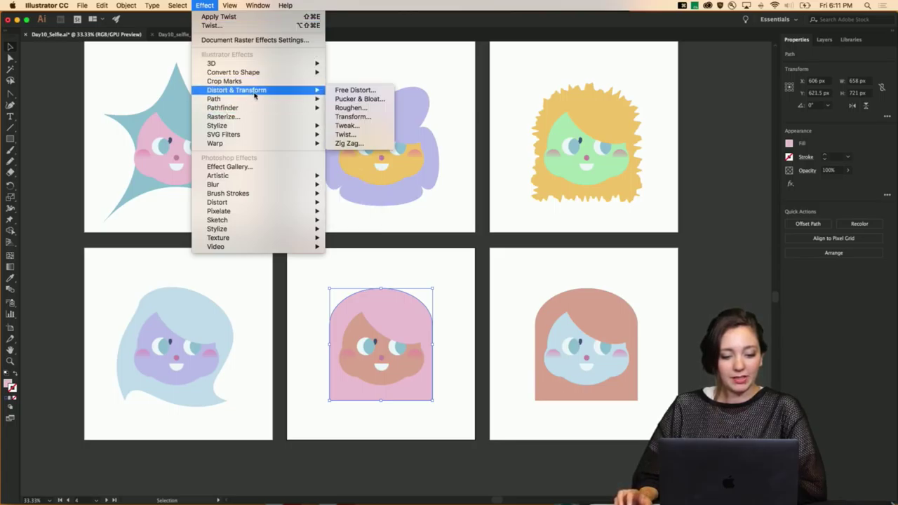
click(346, 143)
drag(119, 61, 192, 48)
click(85, 166)
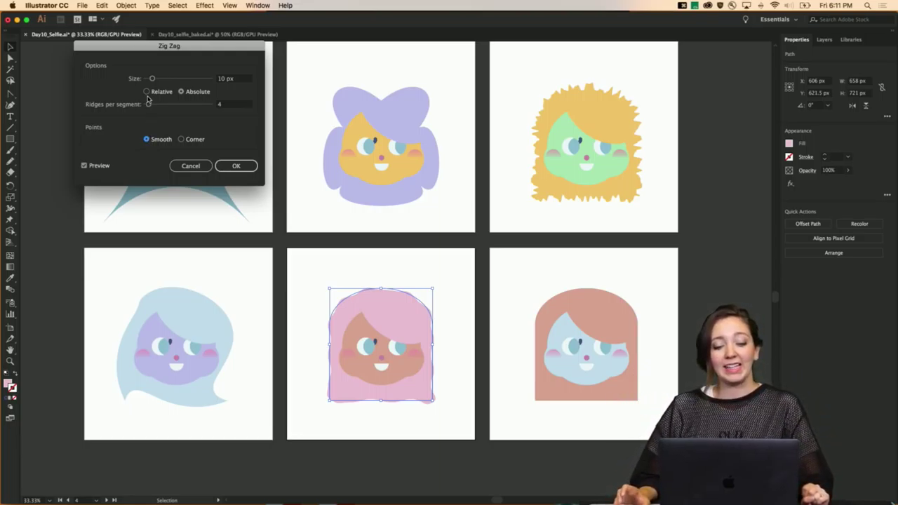
drag(150, 83, 153, 82)
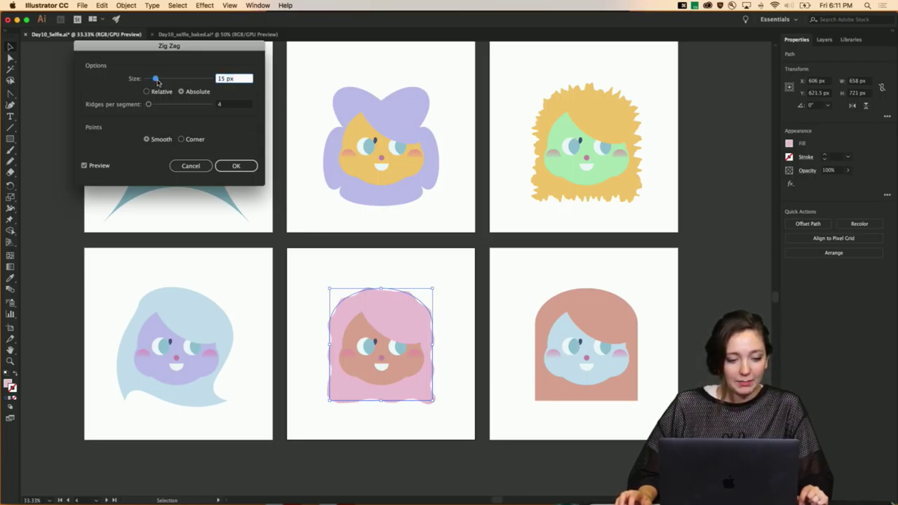
mouse_move(158, 83)
mouse_down()
mouse_move(151, 104)
mouse_move(161, 103)
mouse_move(148, 105)
mouse_move(164, 105)
mouse_move(151, 110)
mouse_move(165, 80)
mouse_move(155, 81)
mouse_move(149, 105)
mouse_move(156, 80)
mouse_up()
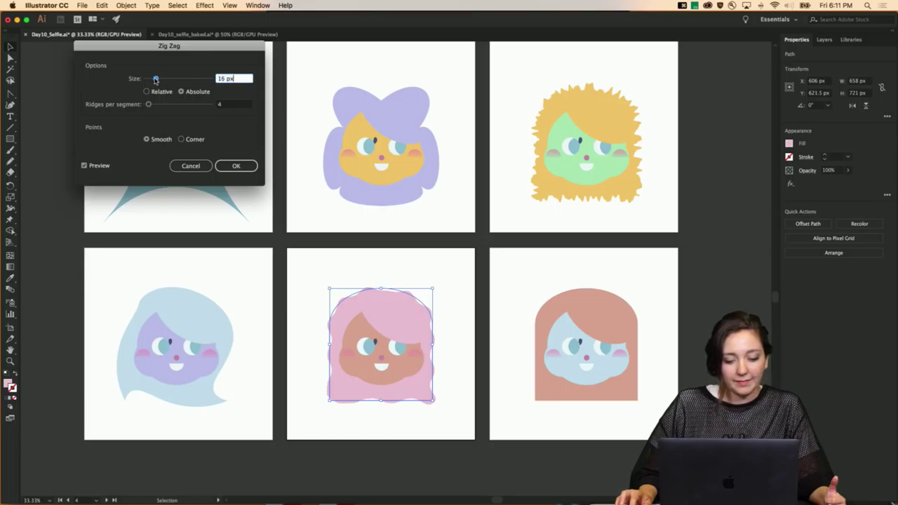
click(236, 165)
click(572, 430)
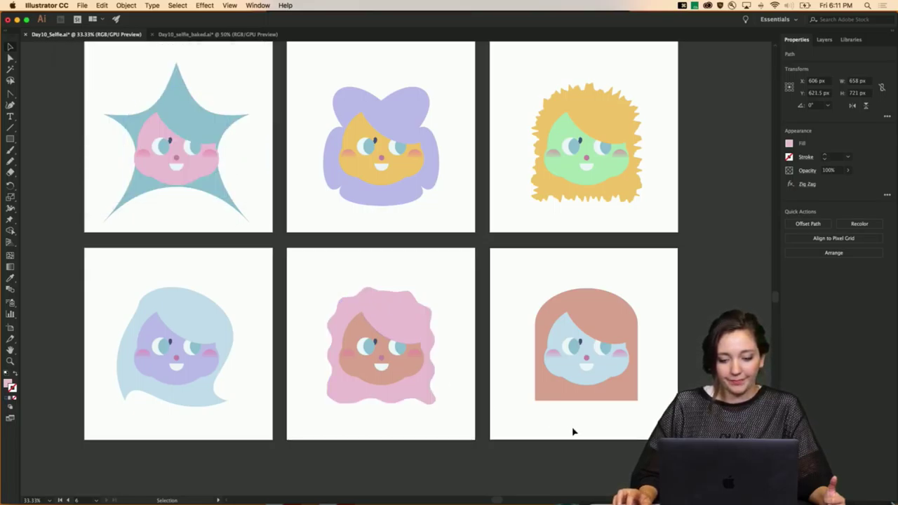
scroll(569, 365, right, 3)
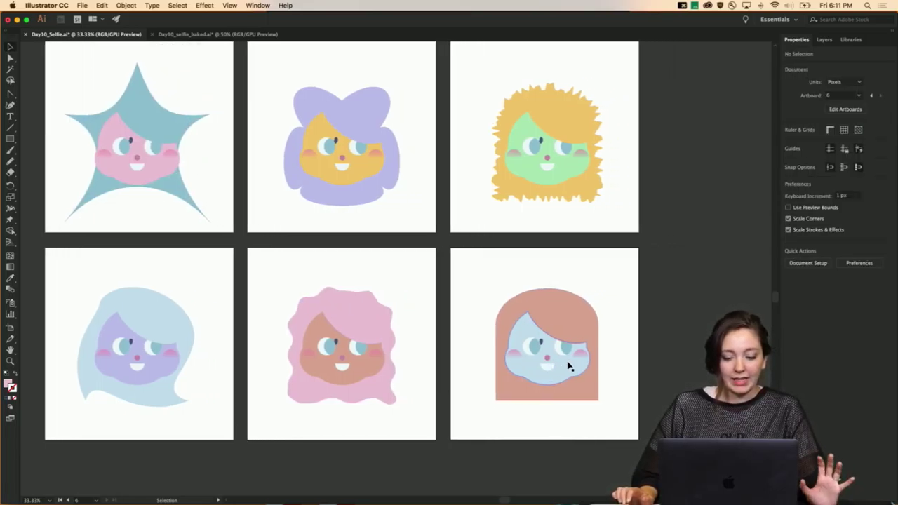
Zoom in on the bottom-right face and select its hair shape
scroll(569, 365, down, 3)
scroll(568, 365, right, 2)
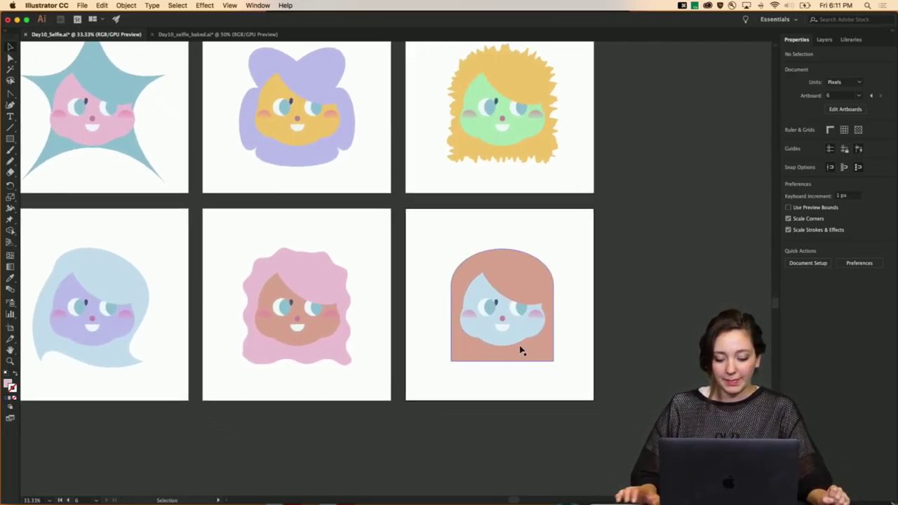
key(super+equal)
key(super+equal)
scroll(353, 315, down, 3)
scroll(353, 315, right, 3)
click(449, 359)
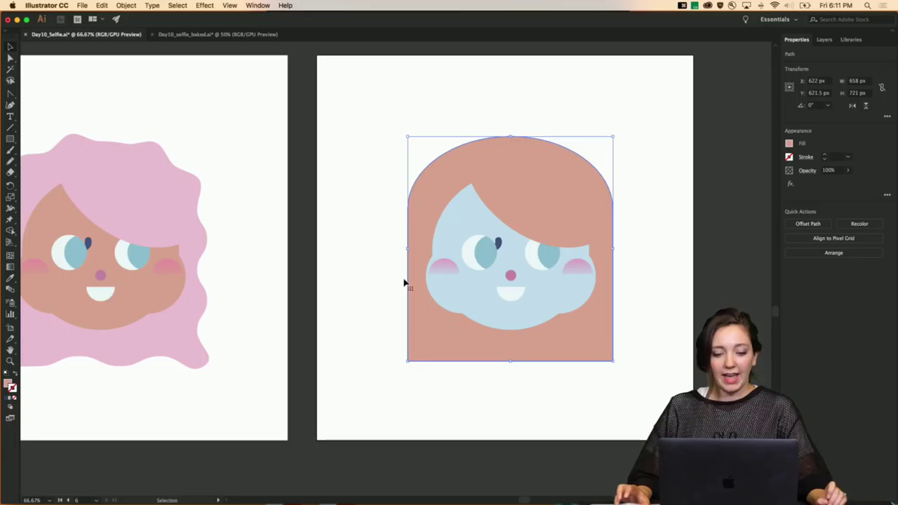
Bring up the Effect > Stylize submenu for the selected hair
click(180, 6)
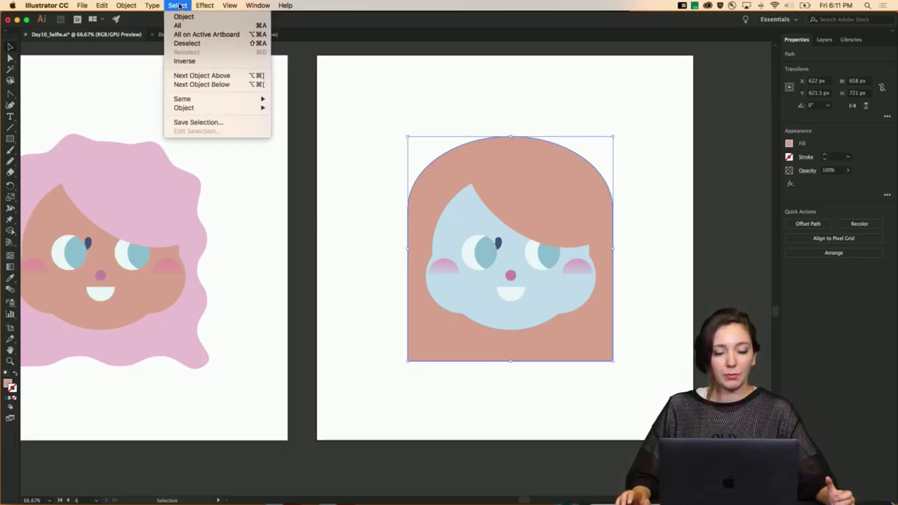
mouse_move(197, 5)
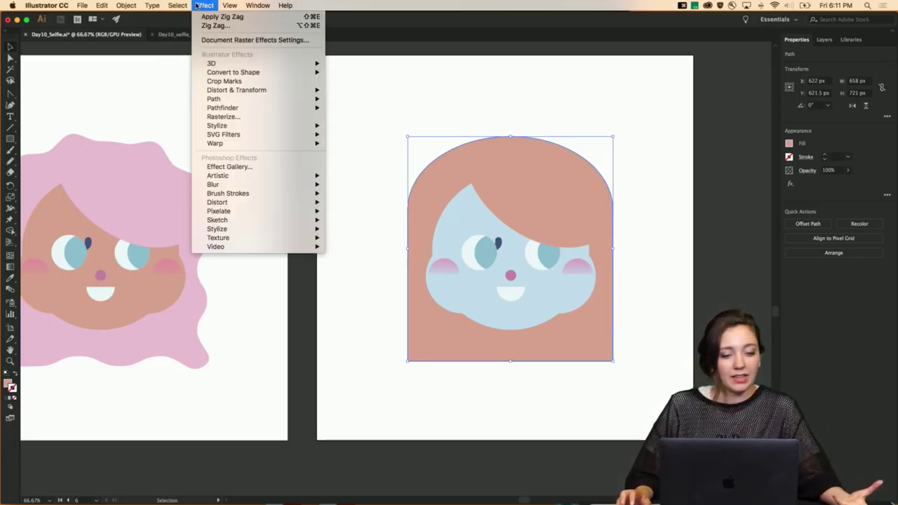
mouse_move(237, 89)
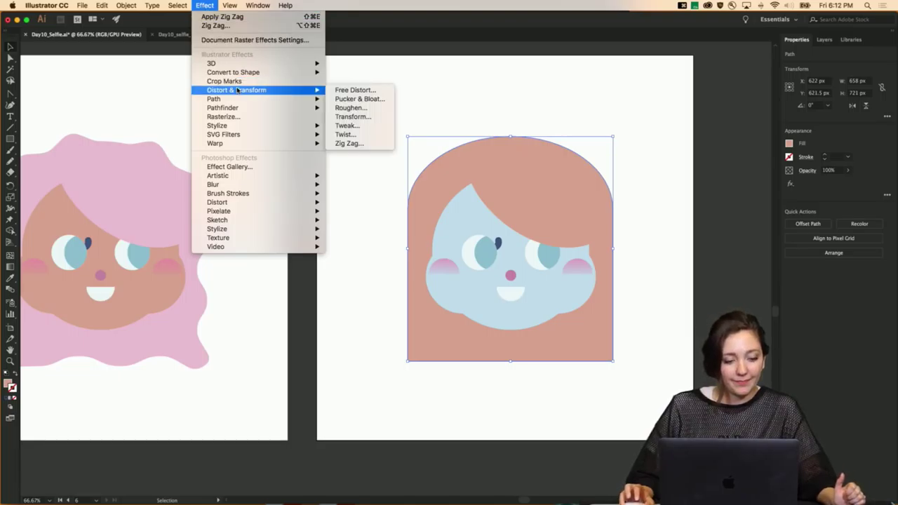
mouse_move(243, 127)
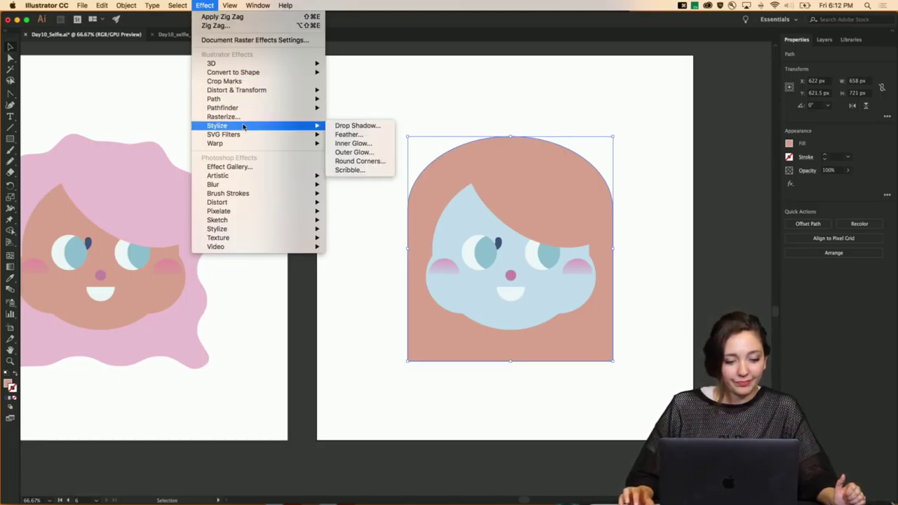
Apply a Scribble effect to the hair with tighter path overlap and 25 px variation
click(354, 170)
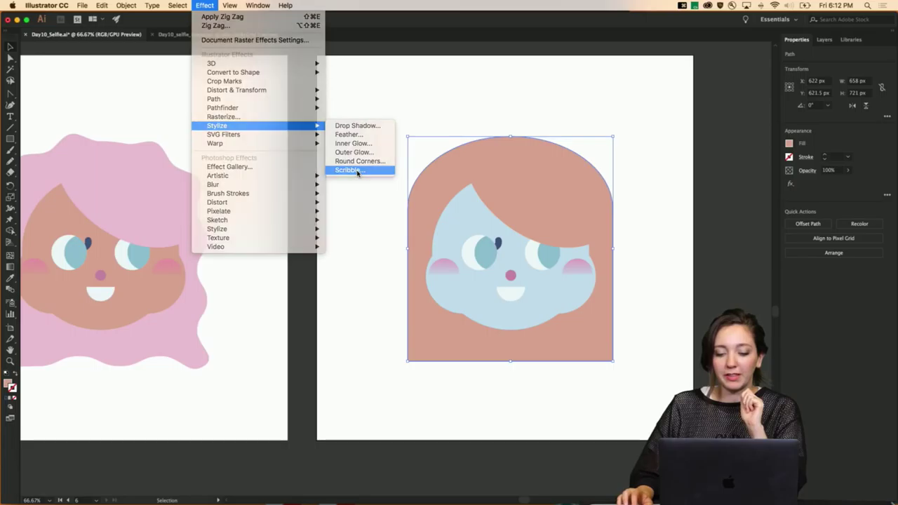
mouse_move(402, 137)
mouse_down()
mouse_move(162, 74)
mouse_move(160, 65)
mouse_up()
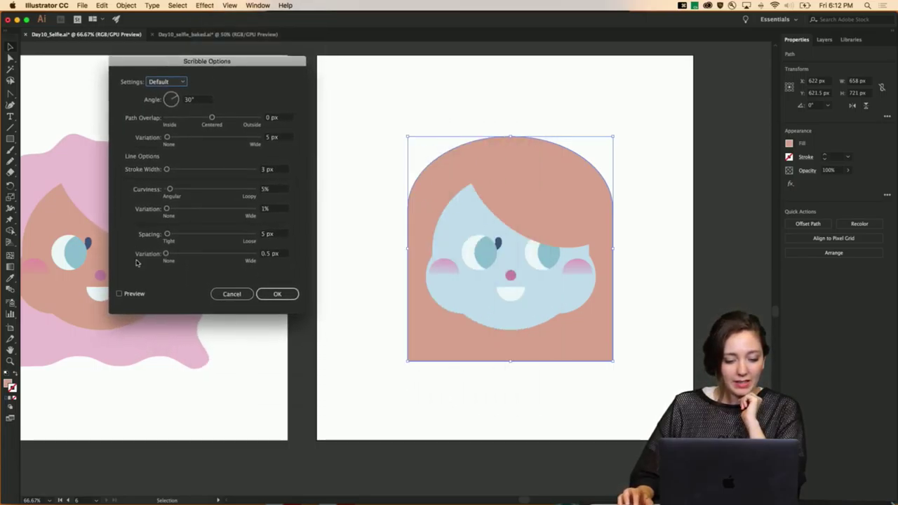
click(120, 294)
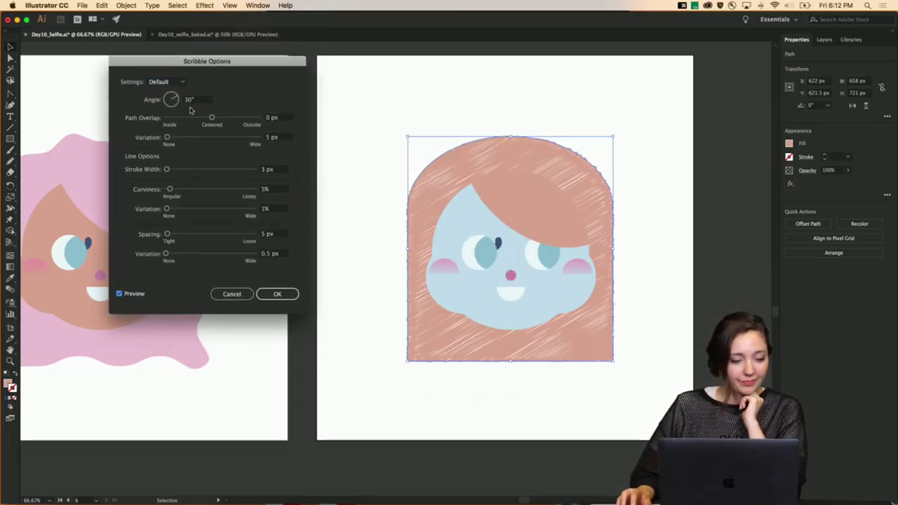
drag(213, 118, 185, 137)
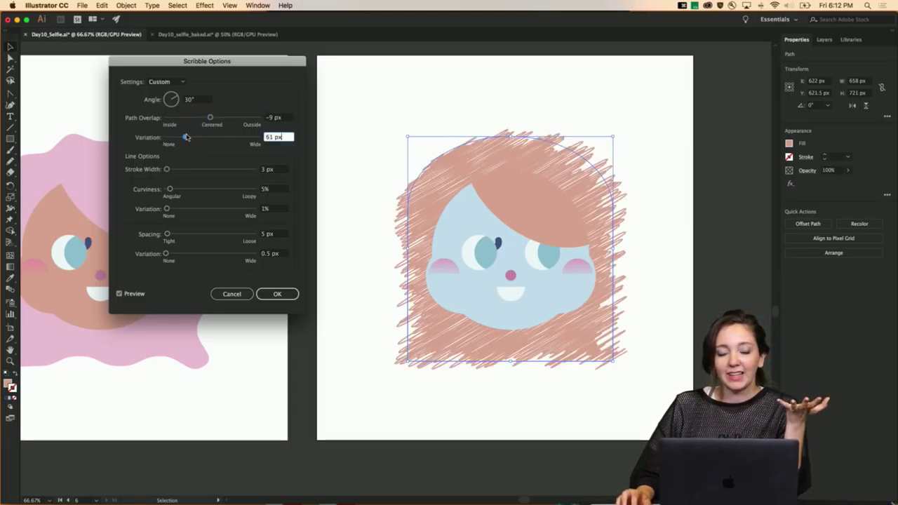
drag(175, 138, 173, 138)
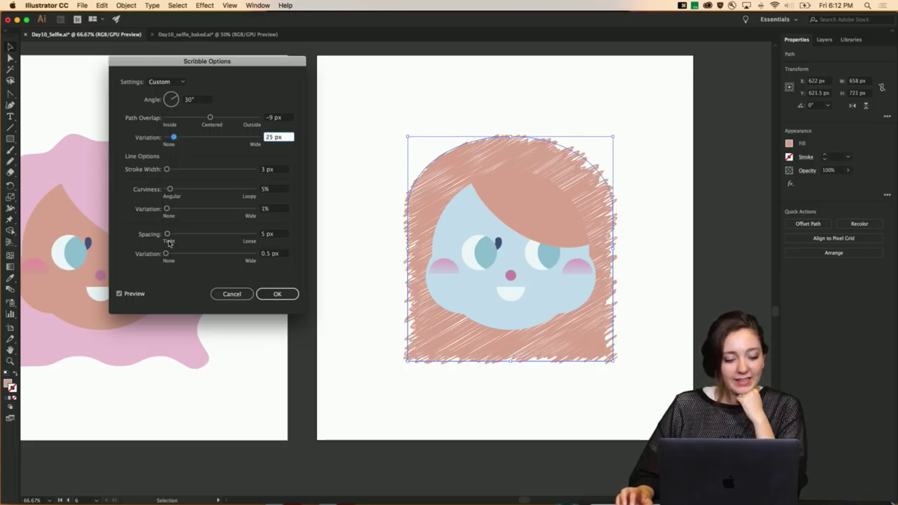
click(275, 295)
Deselect, check the result at two zoom levels, then undo the Scribble effect
click(317, 293)
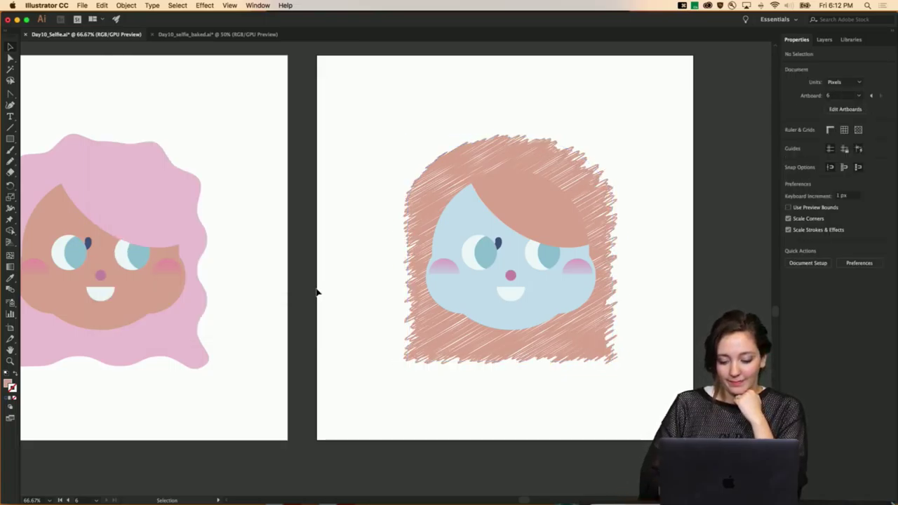
key(super+minus)
key(super+minus)
key(super+minus)
key(super+equal)
key(super+equal)
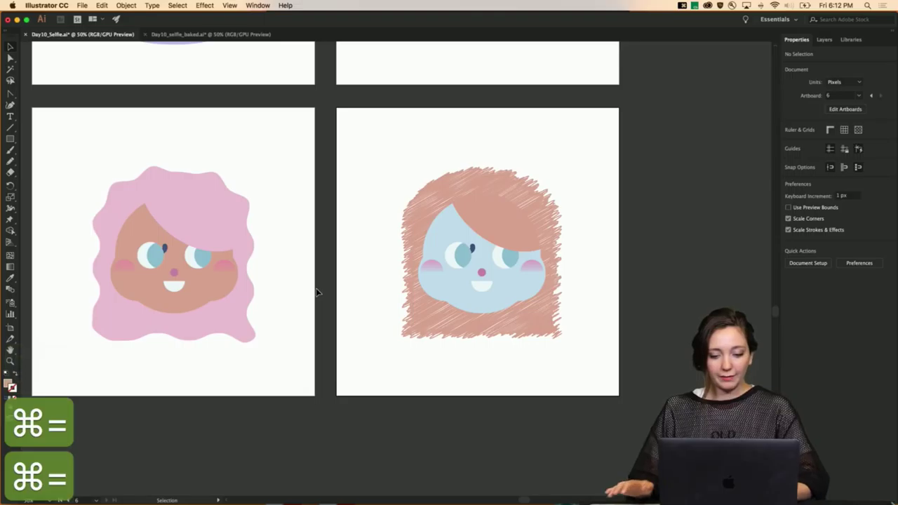
key(super+z)
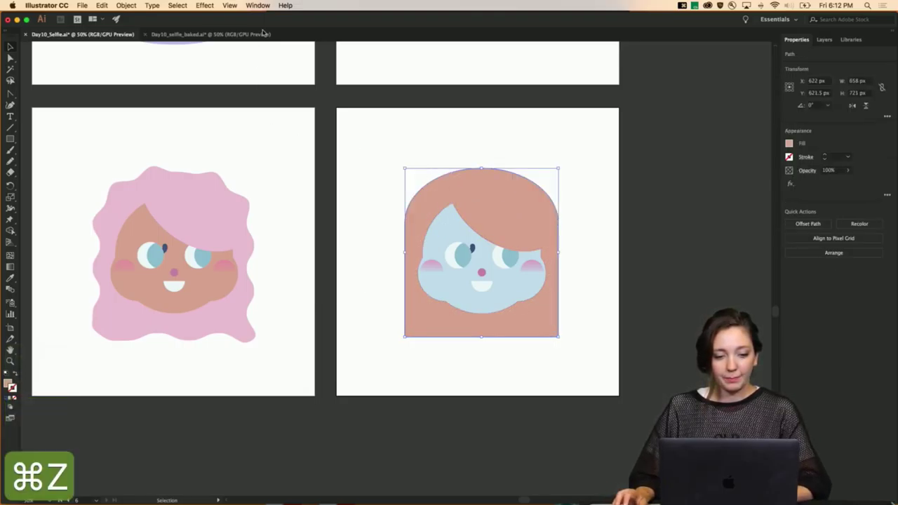
Open Outer Glow for the right face's hair and preview a pink 17 px Multiply glow
click(205, 6)
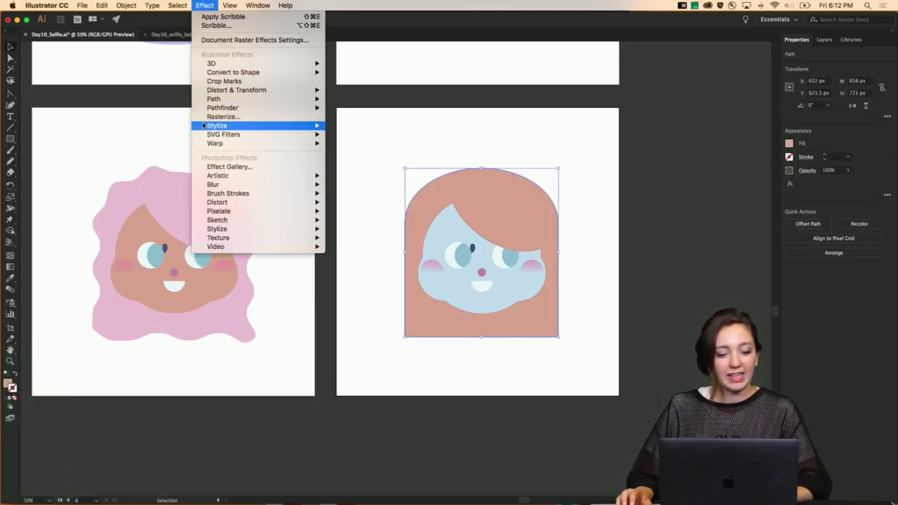
mouse_move(309, 126)
click(359, 154)
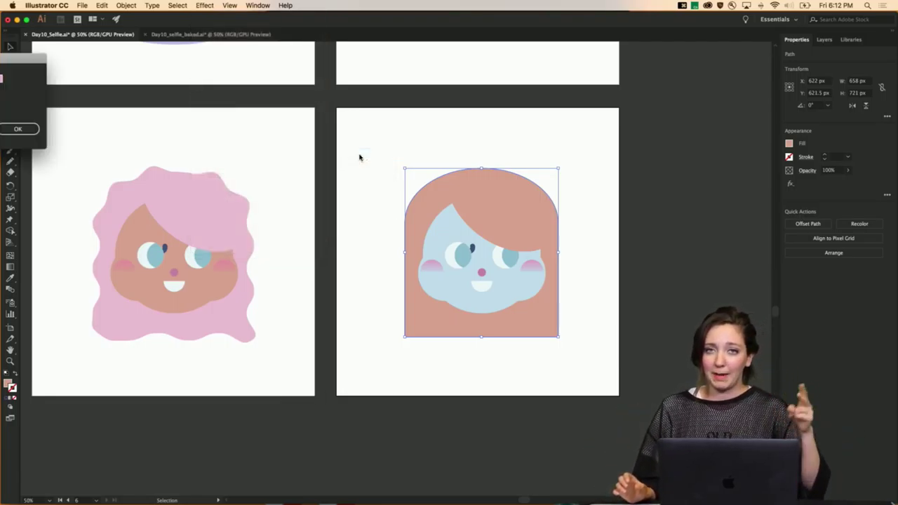
drag(22, 58, 303, 73)
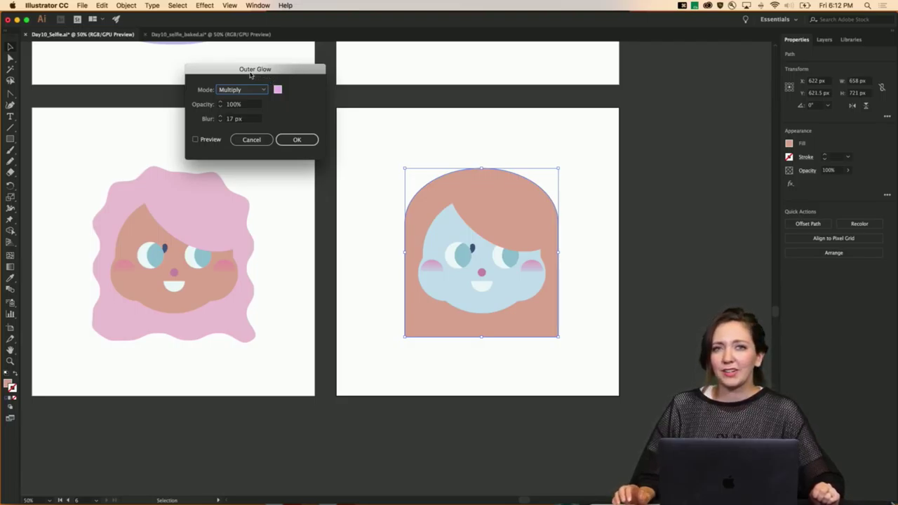
drag(231, 75, 340, 120)
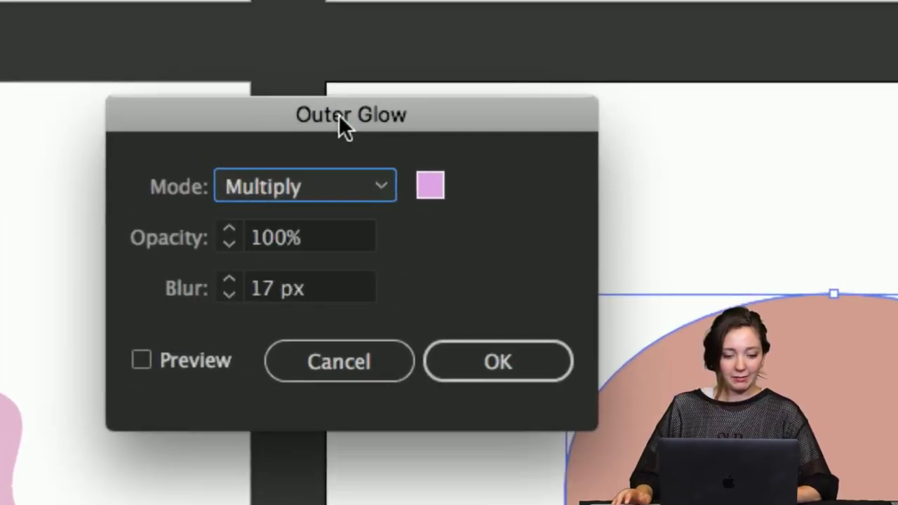
click(143, 360)
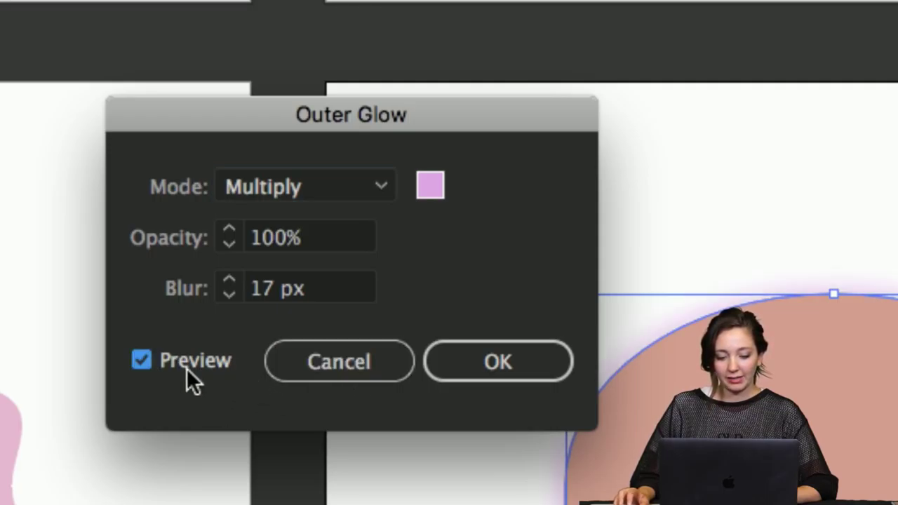
click(154, 361)
click(153, 361)
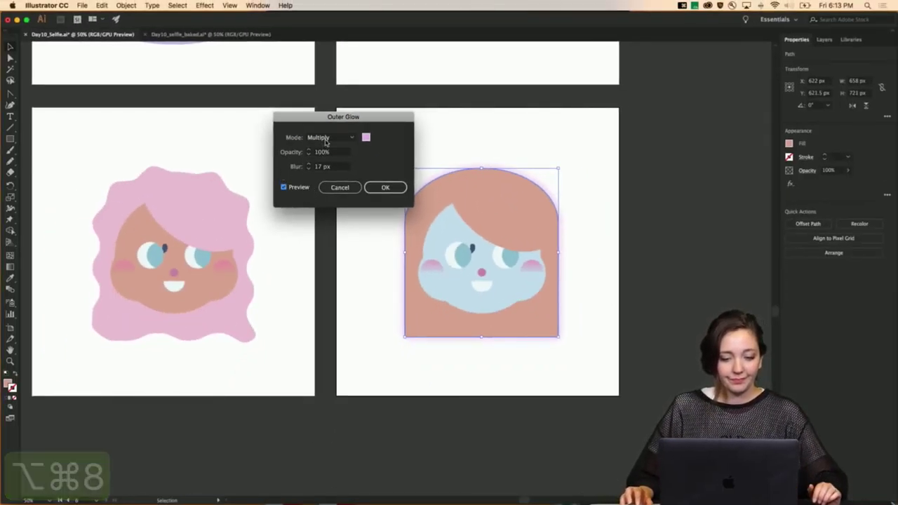
drag(336, 117, 269, 105)
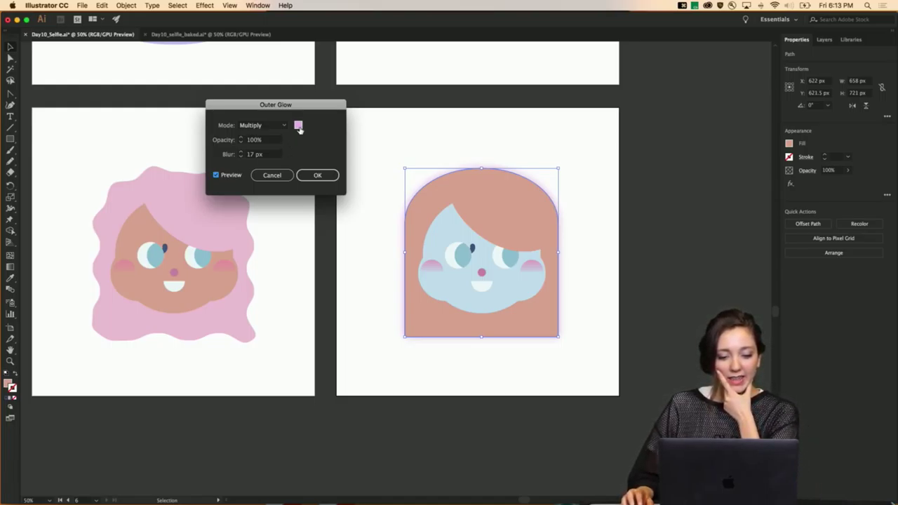
Set the glow colour to a deeper purple and Blur to 23 px, then apply it
click(299, 127)
drag(64, 59, 624, 65)
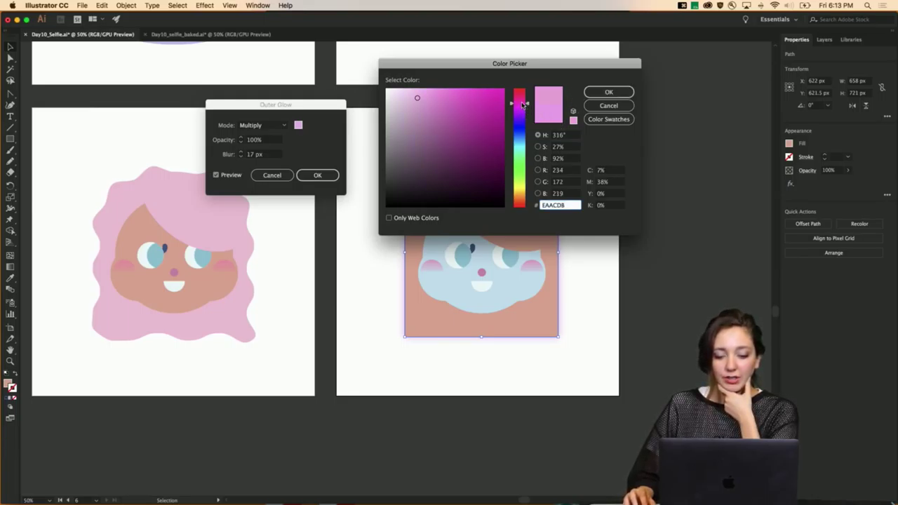
drag(523, 111, 519, 103)
drag(517, 140, 519, 114)
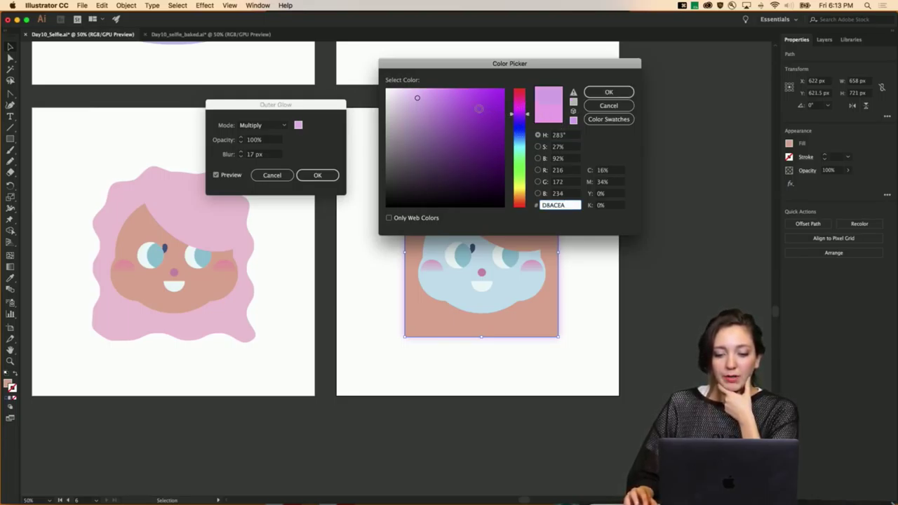
click(446, 99)
click(608, 92)
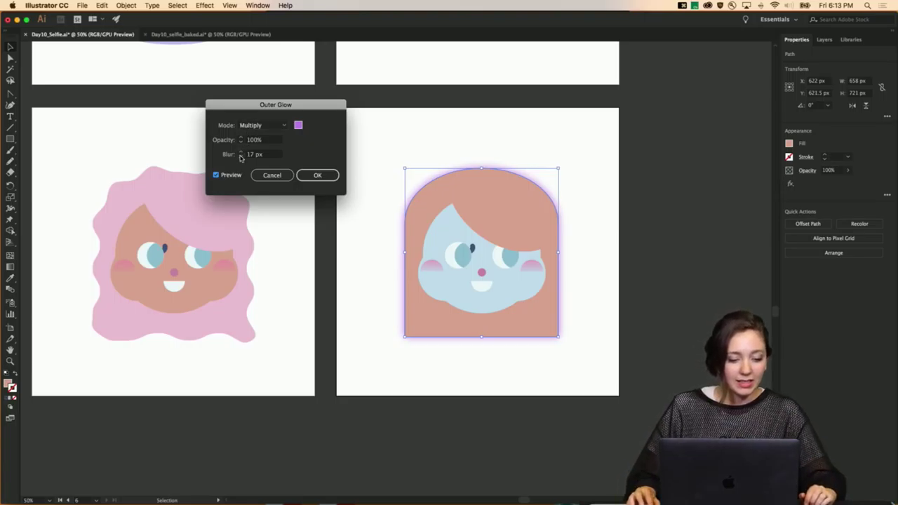
click(241, 153)
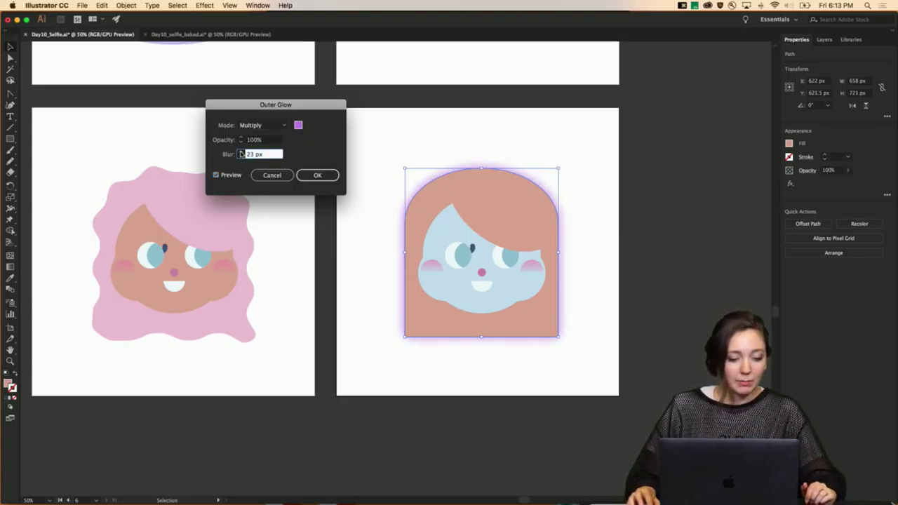
click(313, 175)
click(357, 185)
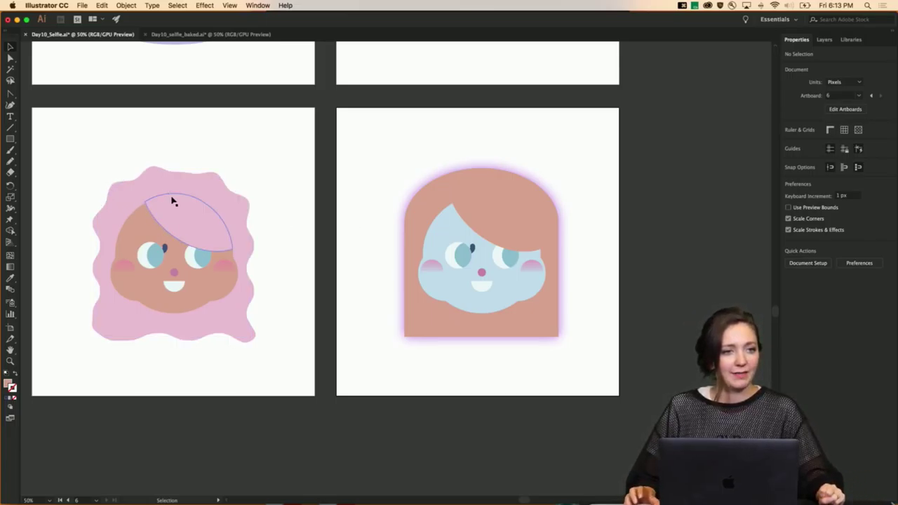
Switch to Day10_selfie_baked.ai and fit its six-face artboard in the view
scroll(263, 140, left, 1)
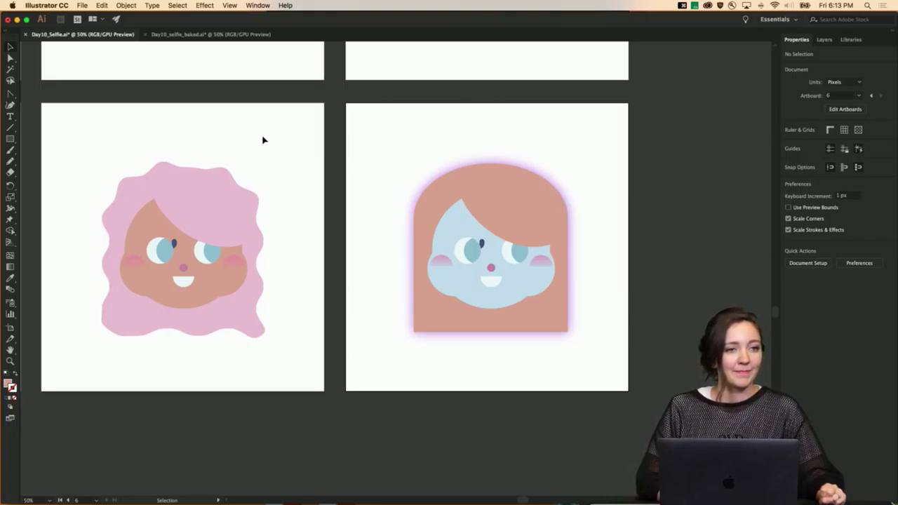
key(super+minus)
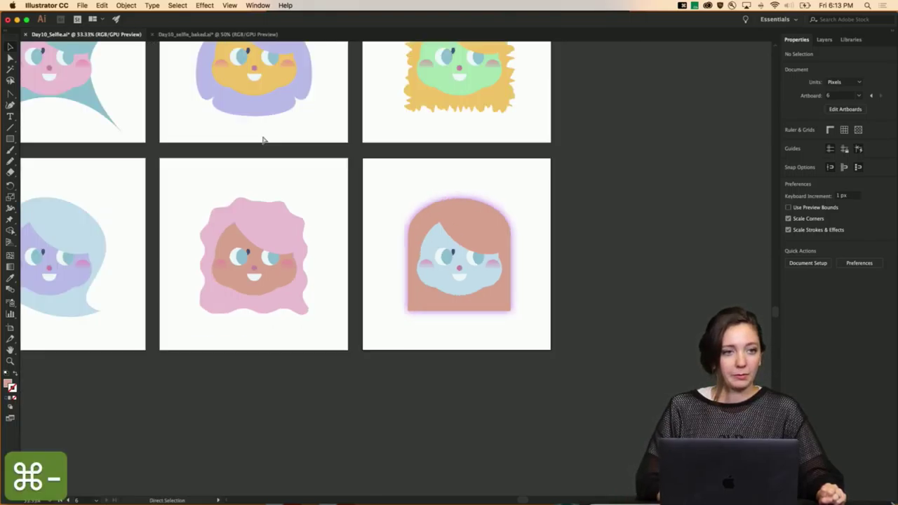
scroll(176, 140, up, 5)
scroll(176, 140, left, 5)
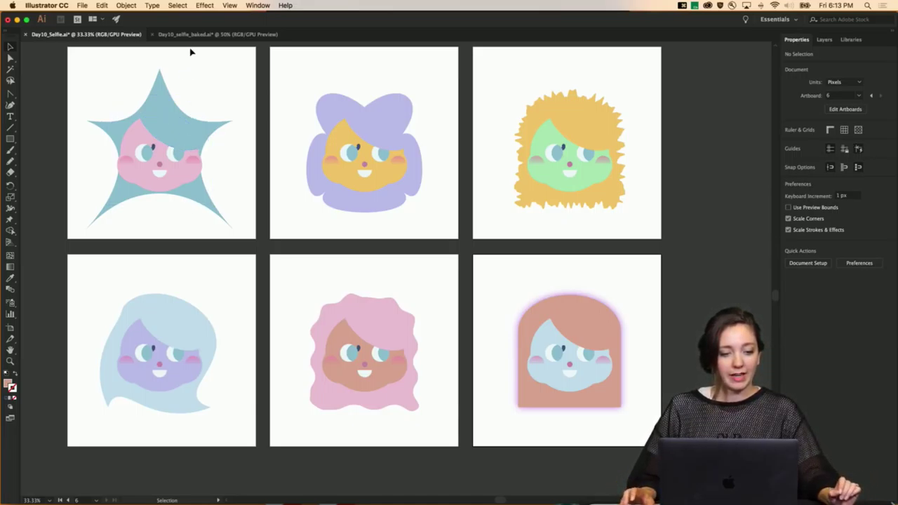
click(208, 35)
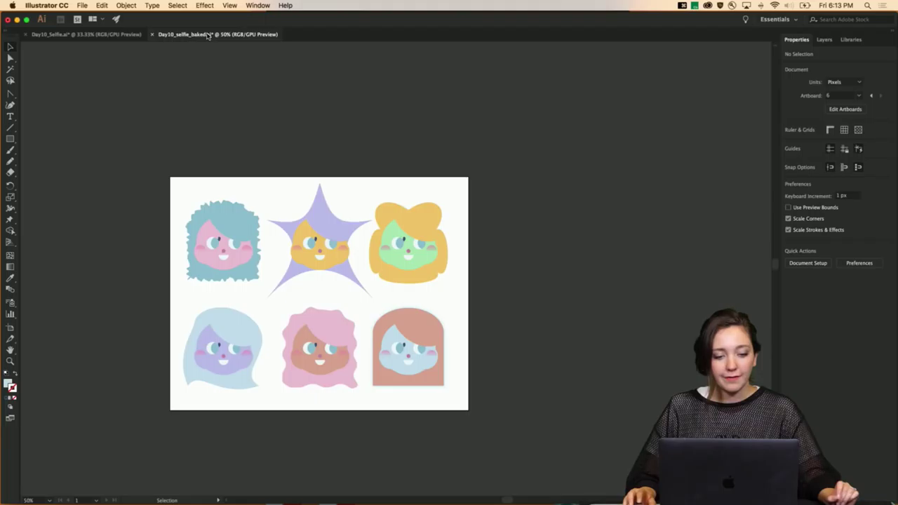
key(super+equal)
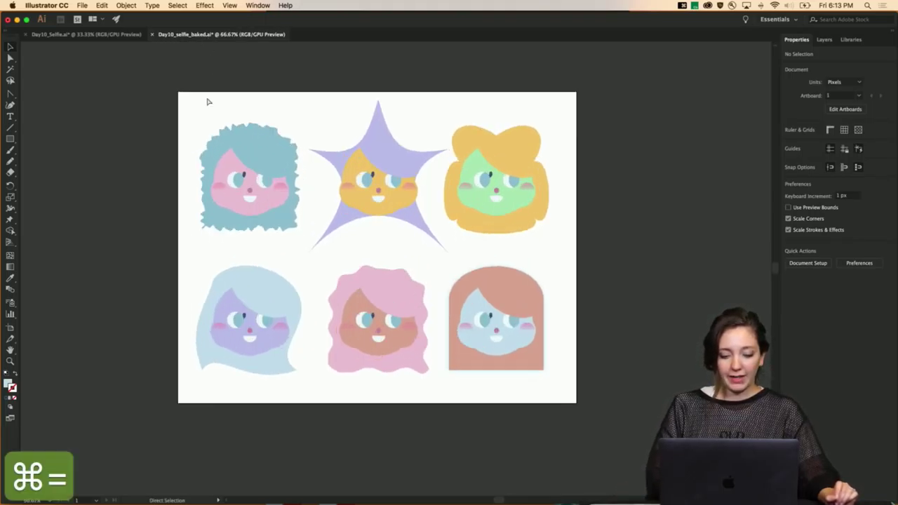
key(super+equal)
key(super+minus)
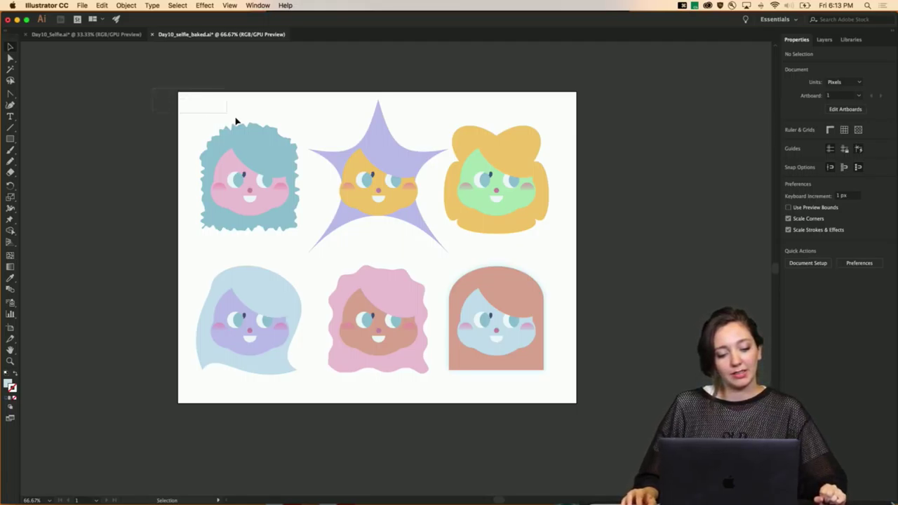
Select all six faces and open Export for Screens with Asset 3 as 1x JPG 100
drag(245, 125, 612, 404)
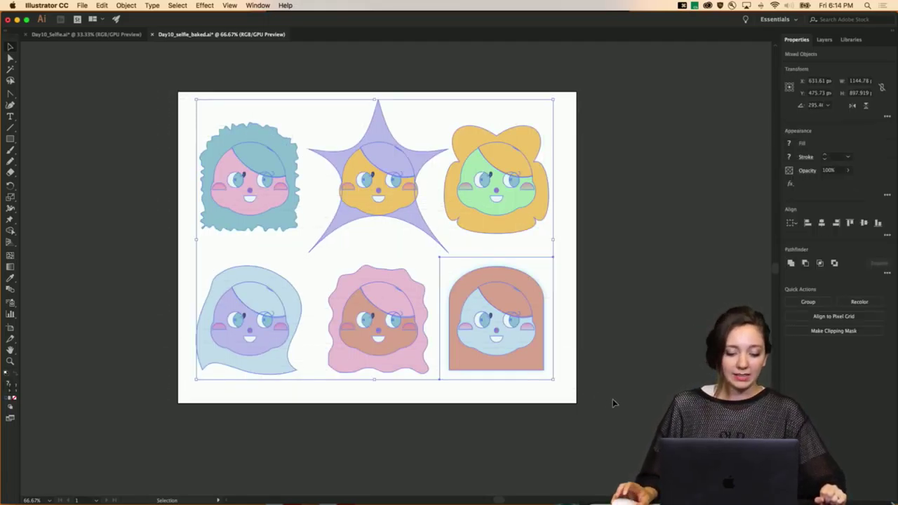
right_click(240, 196)
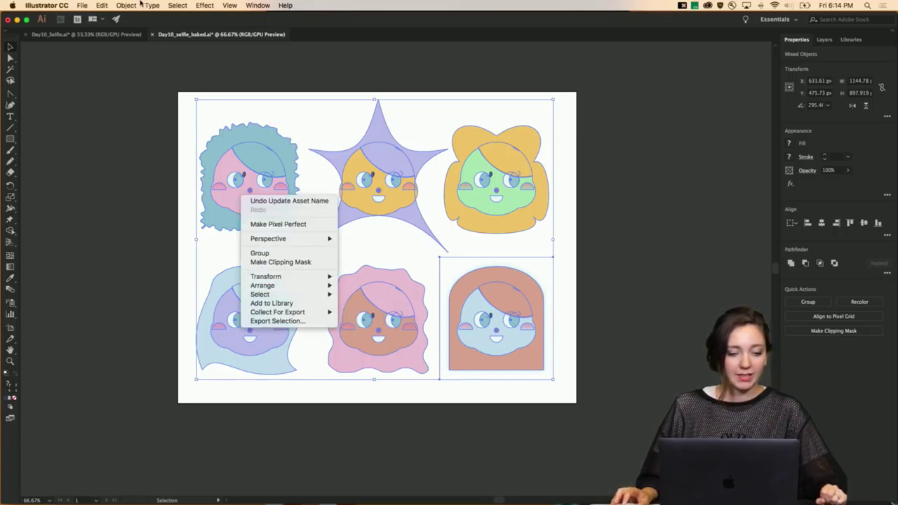
click(84, 5)
click(83, 5)
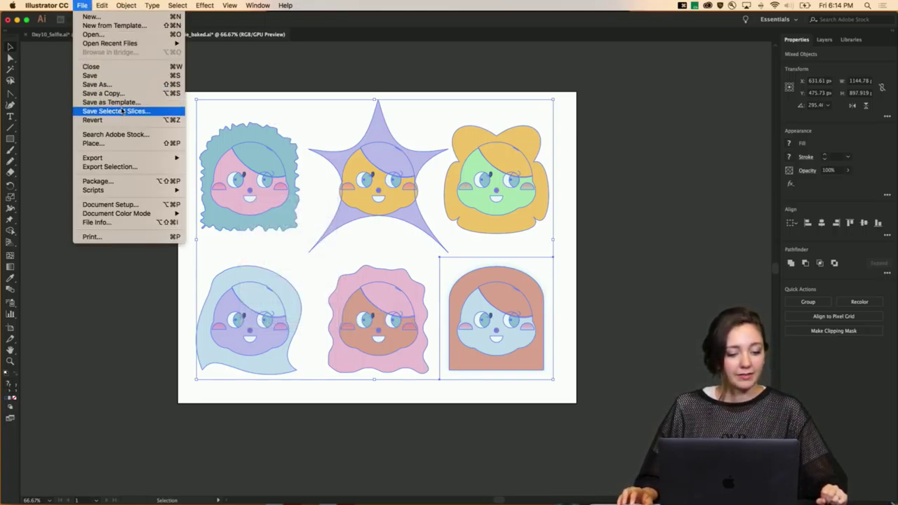
click(130, 167)
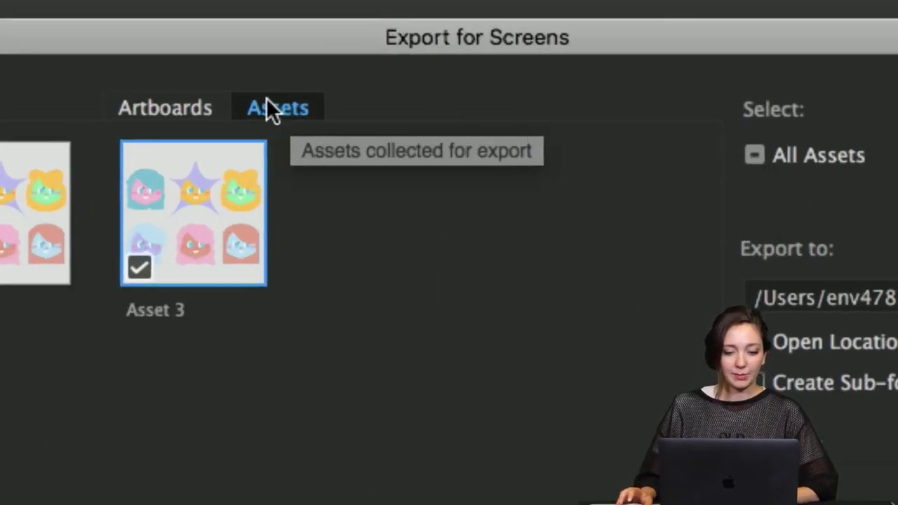
key(alt+super+8)
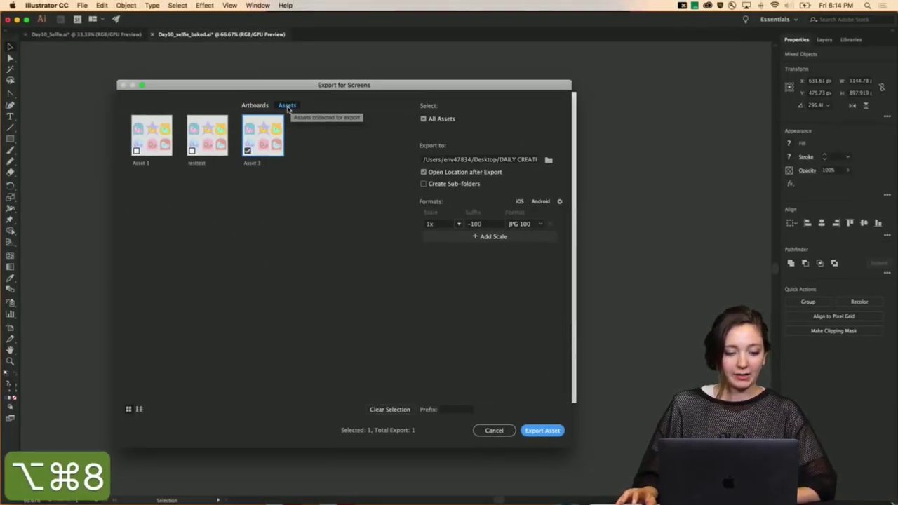
Rename the six-face asset to 'selfiex6' on the Assets tab
click(259, 105)
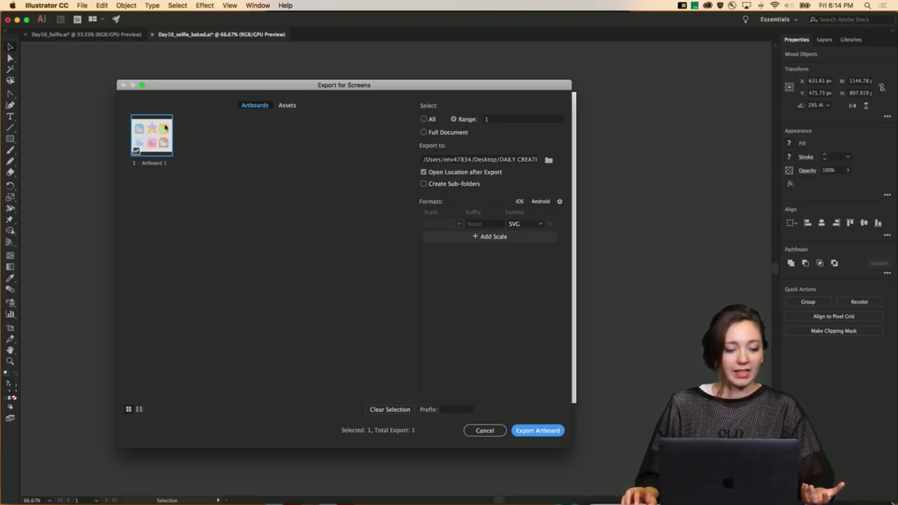
drag(191, 86, 5, 206)
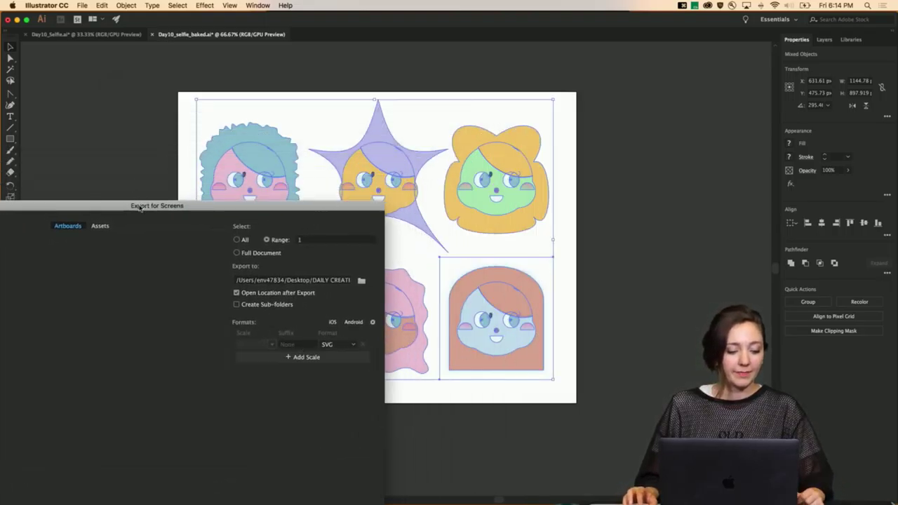
drag(140, 208, 312, 116)
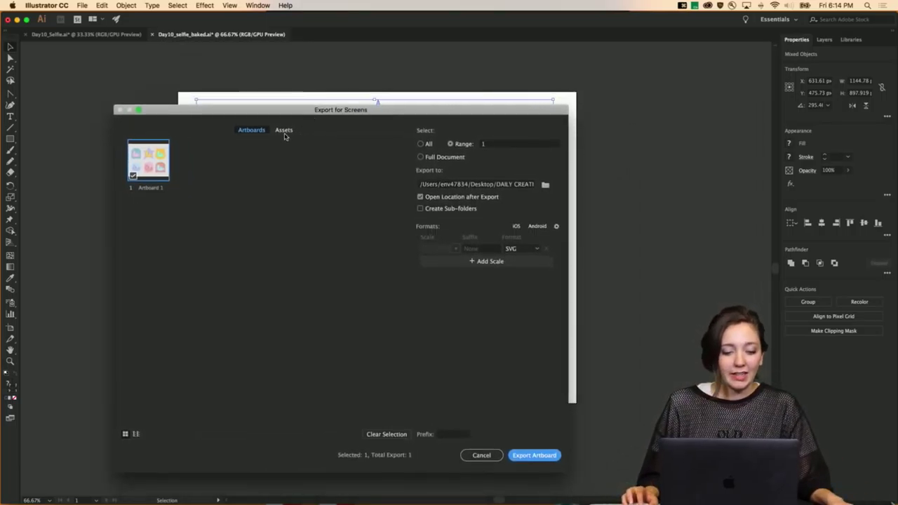
click(282, 130)
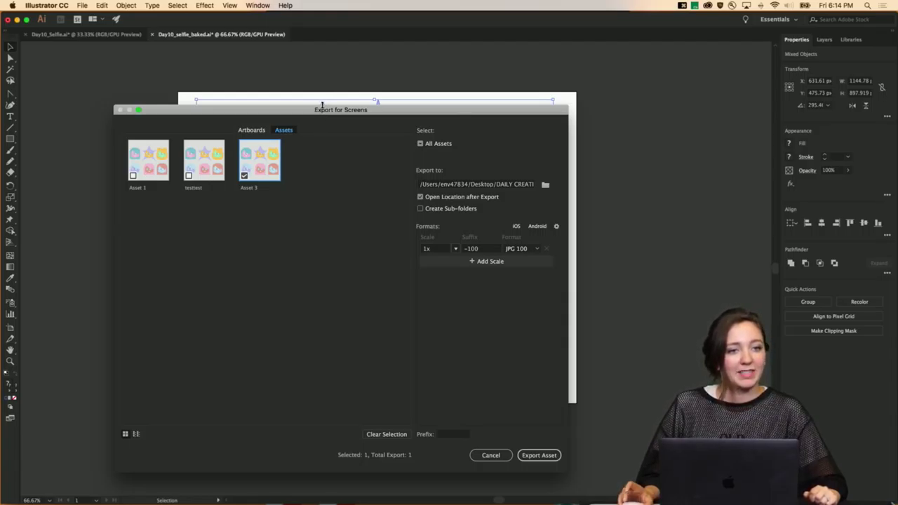
drag(322, 113, 366, 87)
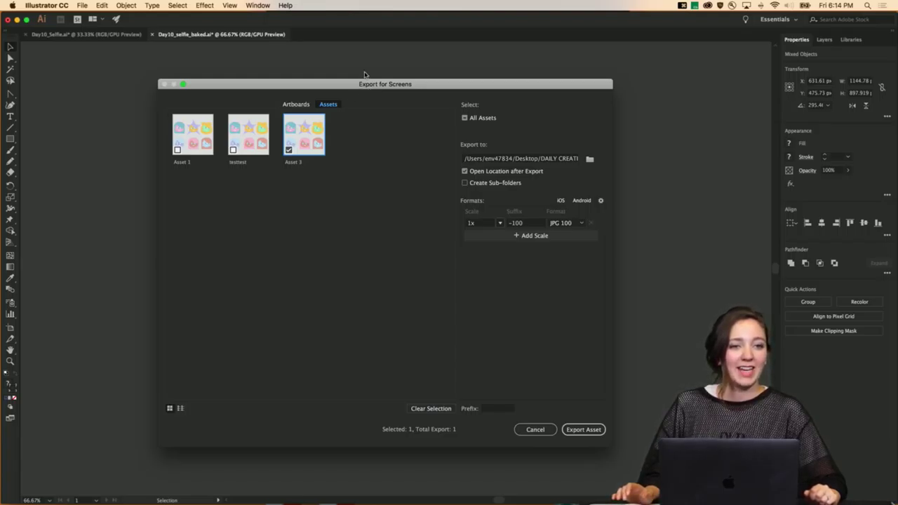
double_click(296, 162)
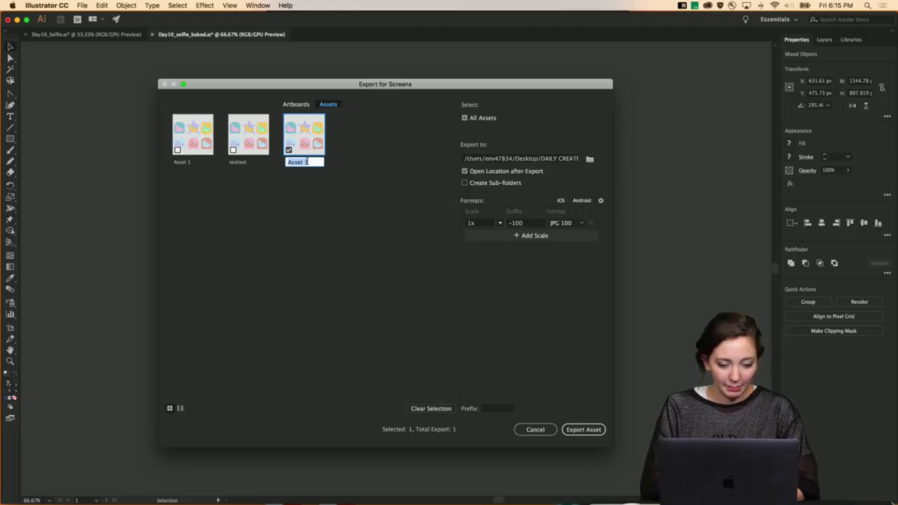
text(selfie)
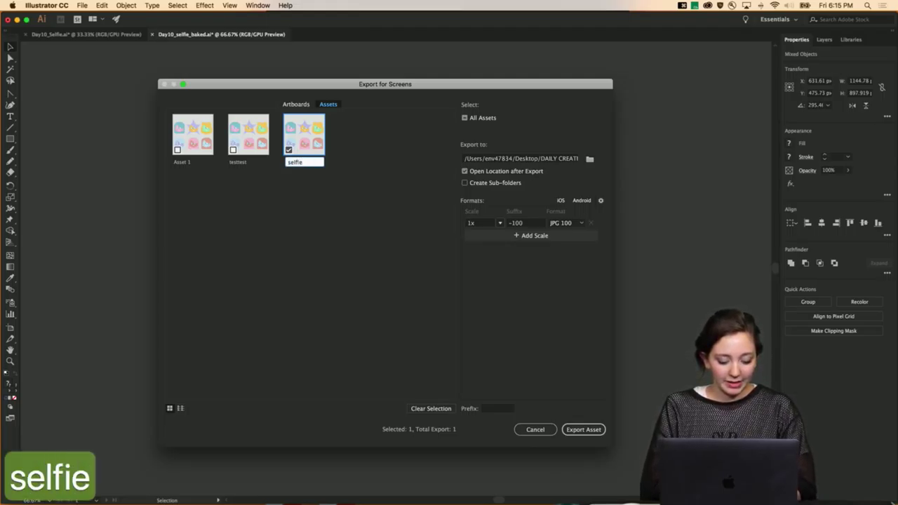
text(x6)
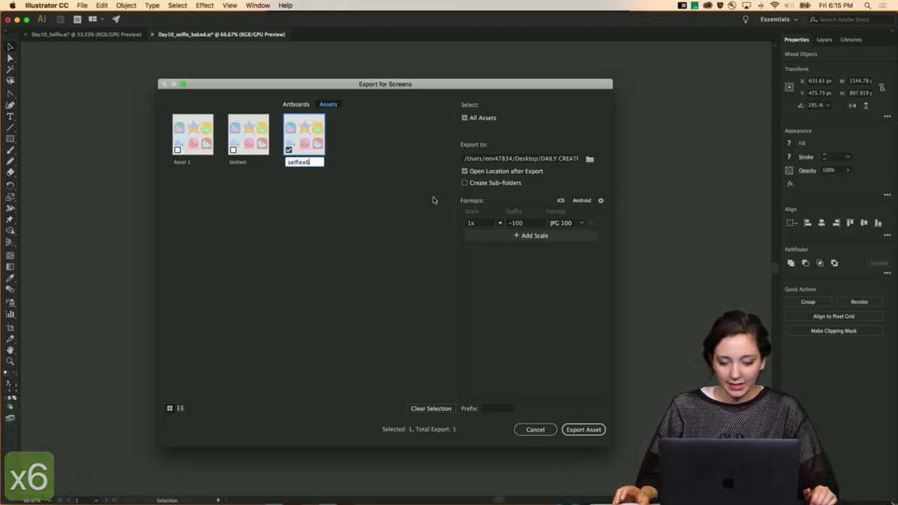
Set the export destination to DAILY CREATIVE CHALLENGE and export the asset as JPG
click(589, 159)
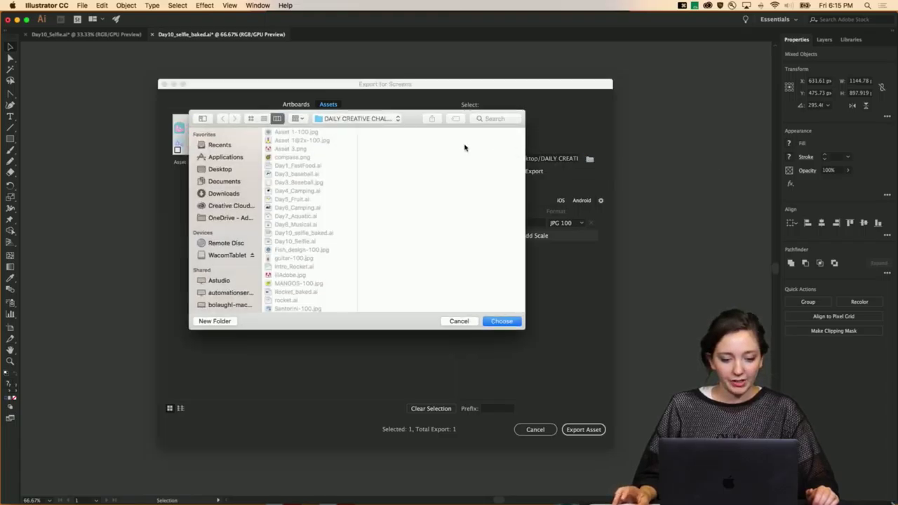
scroll(314, 175, down, 3)
scroll(314, 176, up, 3)
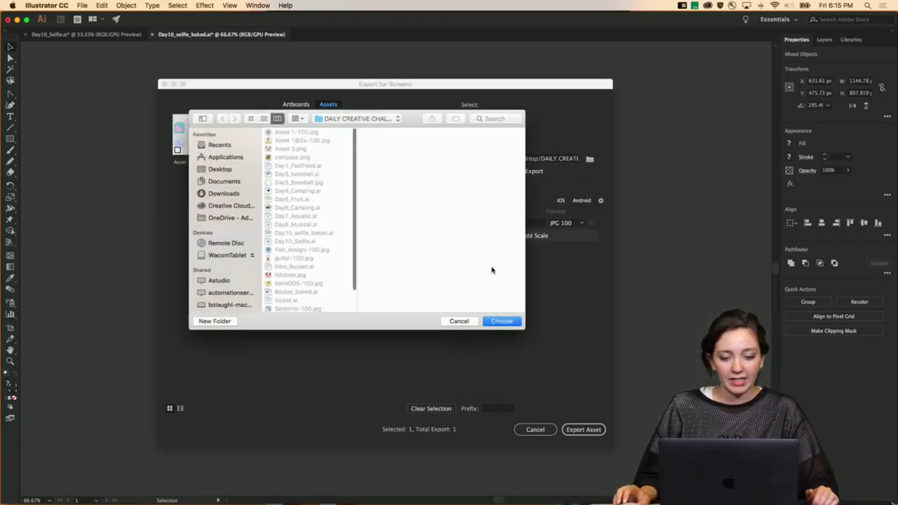
scroll(301, 214, down, 3)
scroll(301, 214, up, 3)
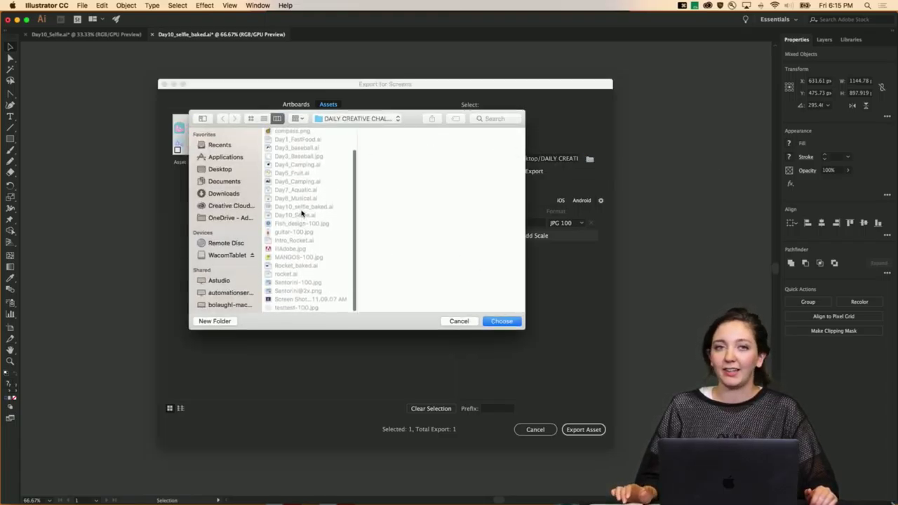
scroll(302, 214, down, 3)
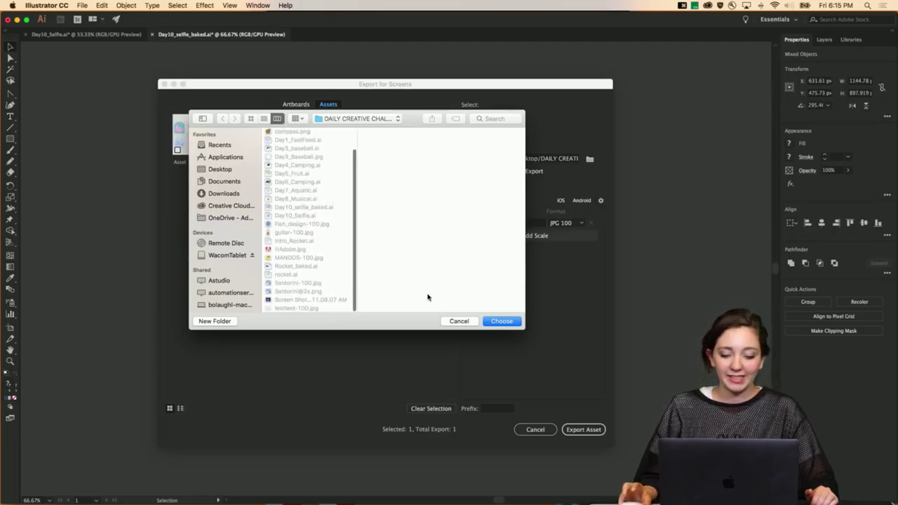
click(501, 321)
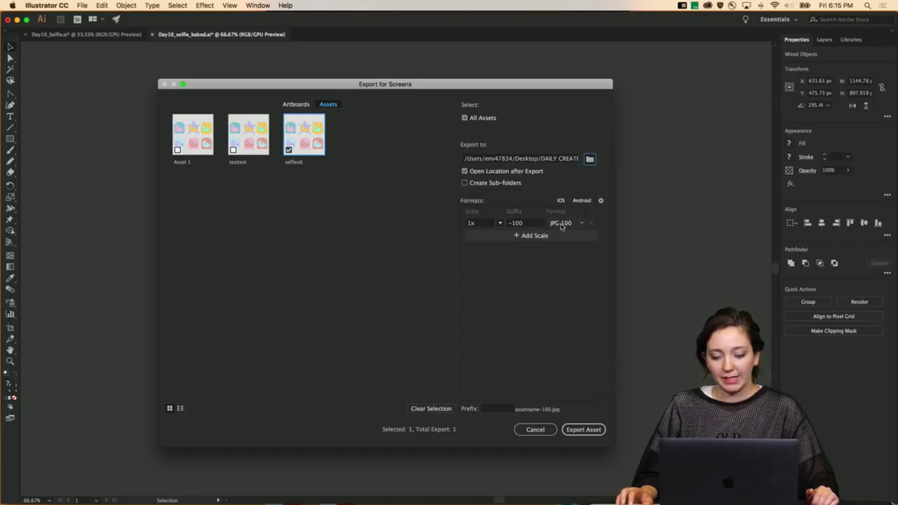
click(584, 430)
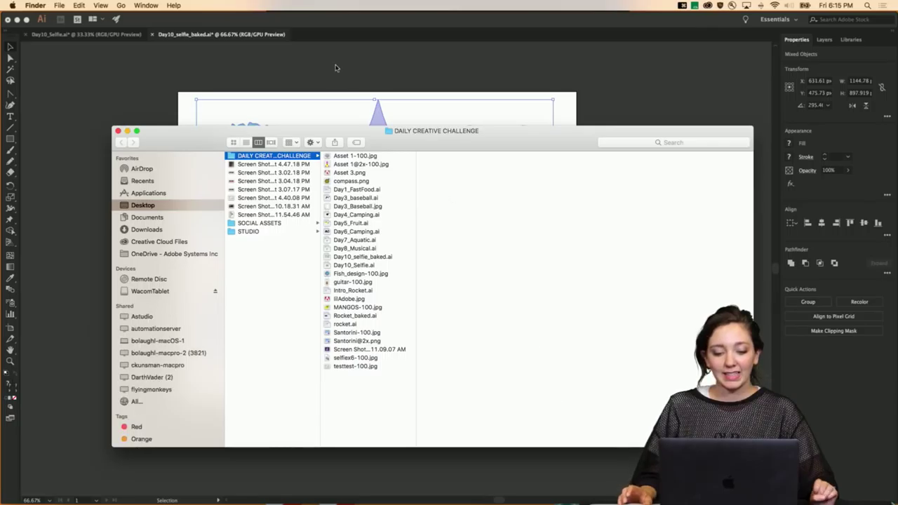
Quick Look selfiex6-100.jpg in Finder, then close the preview and the folder window
click(358, 357)
key(space)
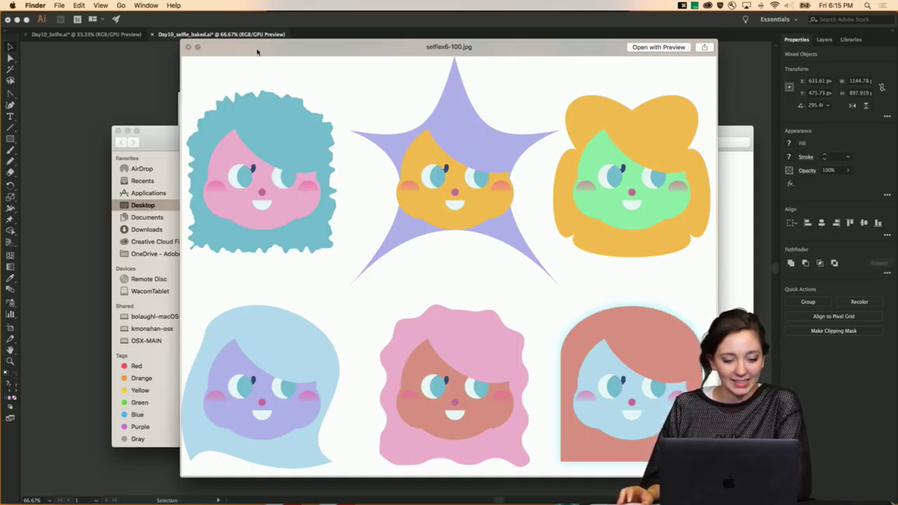
drag(254, 52, 224, 50)
click(156, 45)
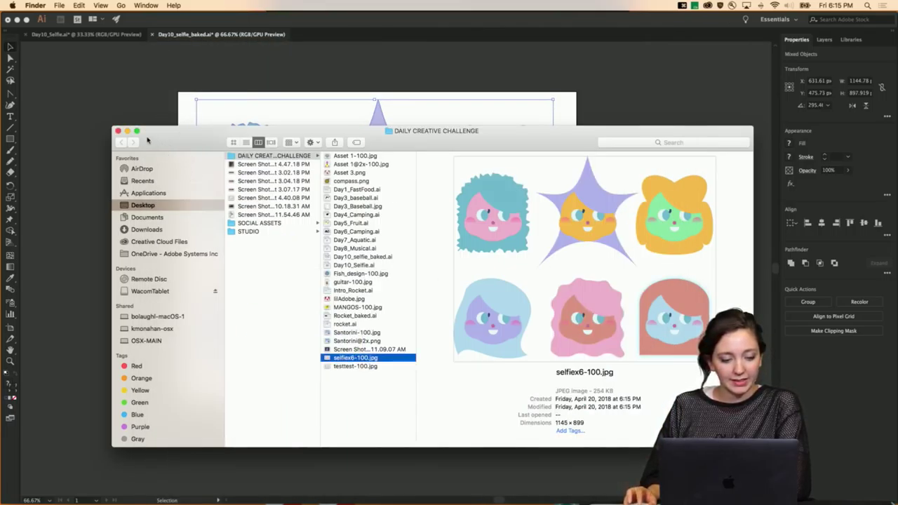
click(117, 131)
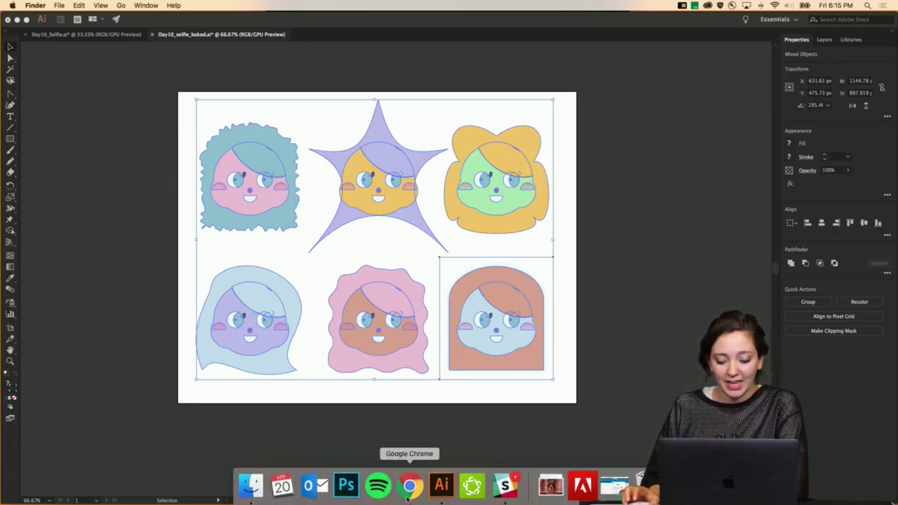
In Chrome, go to the Behance profile and edit the Daily Creative Challenge project
click(404, 491)
scroll(528, 302, down, 5)
scroll(528, 301, up, 4)
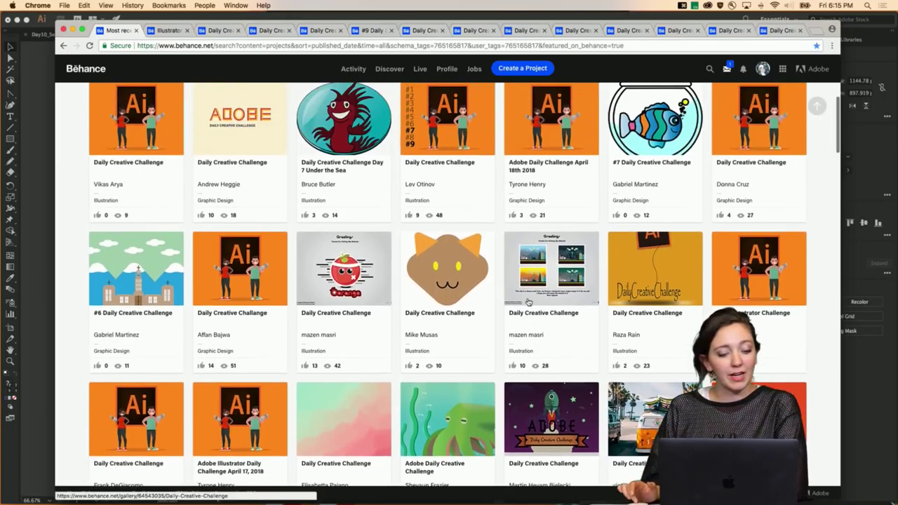
scroll(528, 302, up, 2)
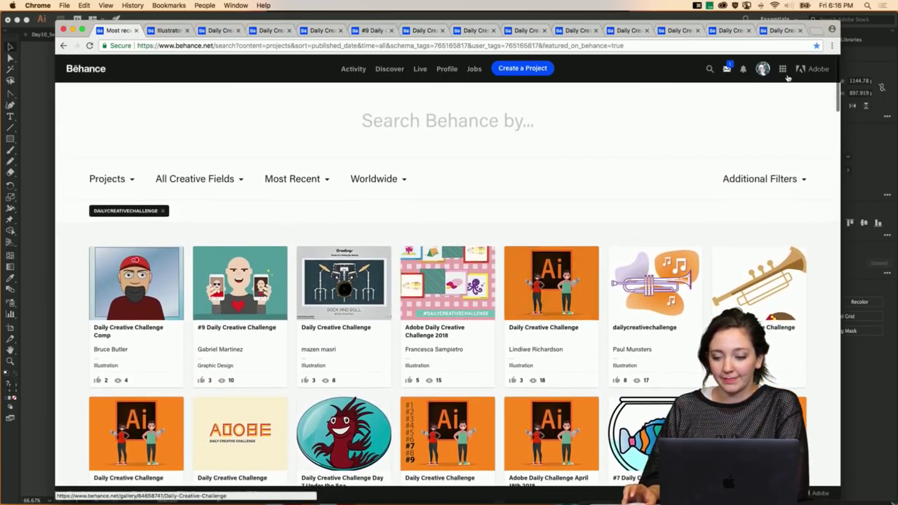
mouse_move(762, 68)
click(690, 99)
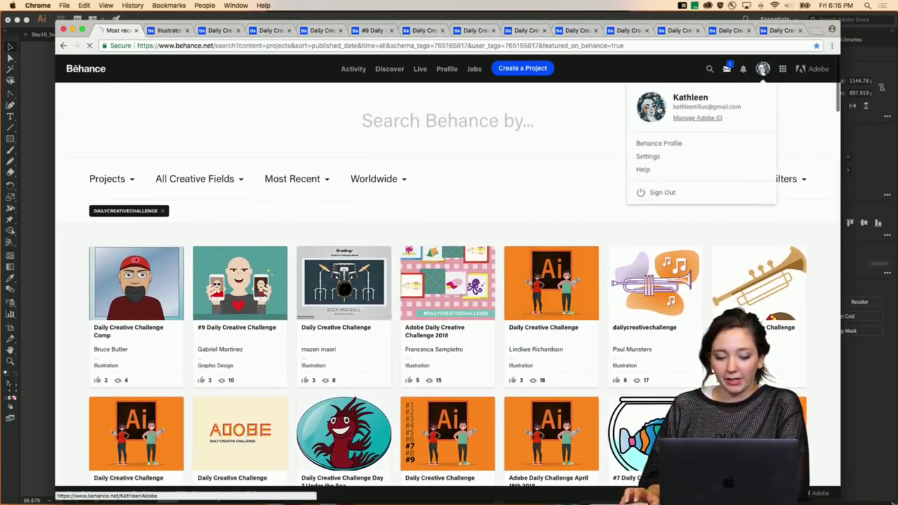
scroll(633, 126, down, 1)
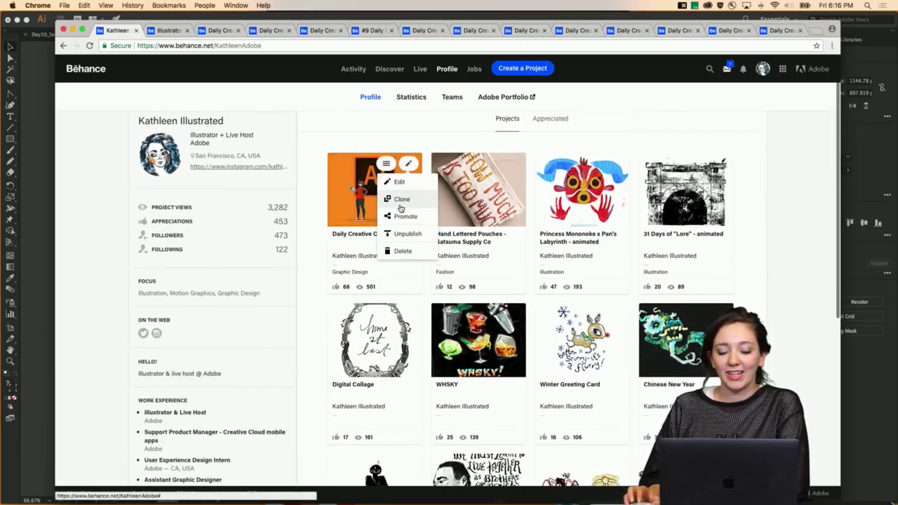
mouse_move(386, 164)
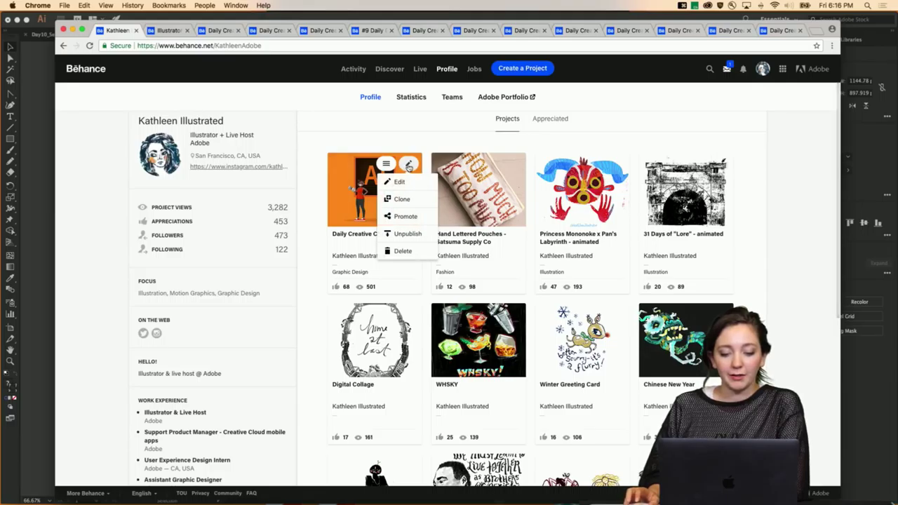
click(398, 182)
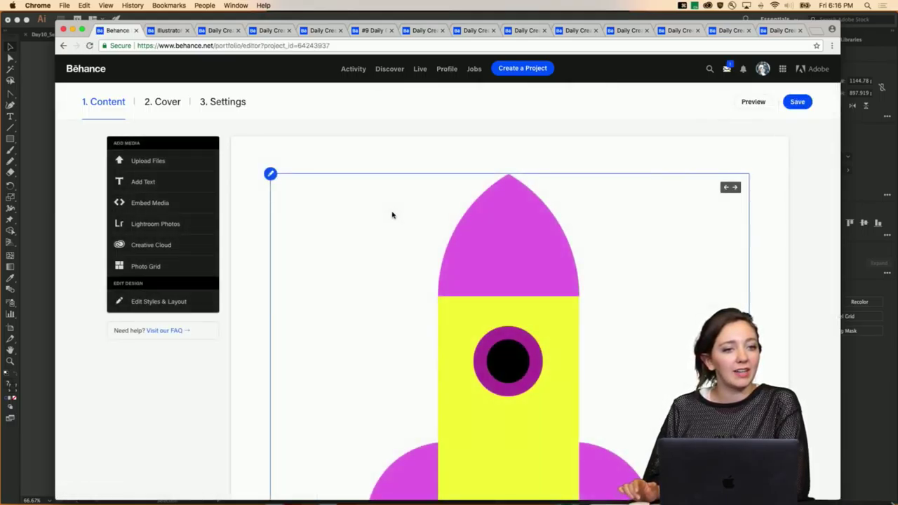
Scroll down past the Day #8 guitar caption to reveal the Insert Media bar at the project's end
scroll(425, 173, down, 5)
scroll(425, 173, down, 14)
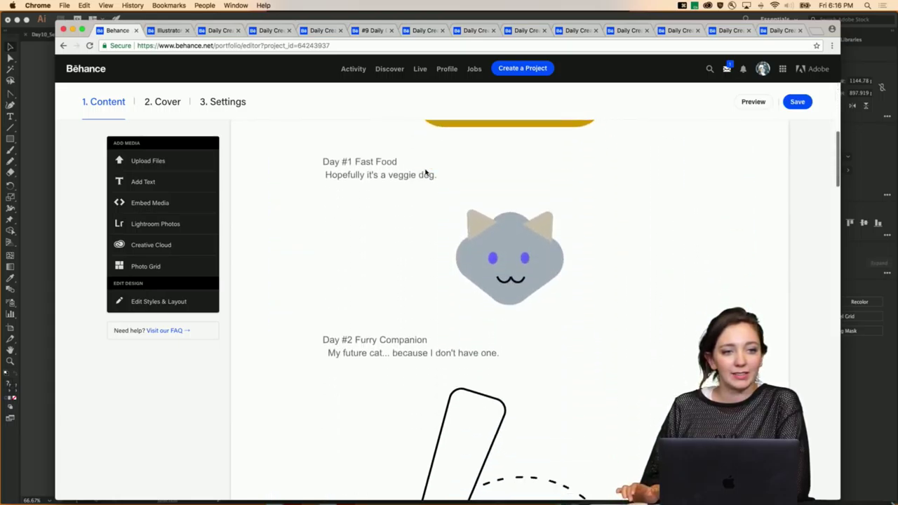
scroll(424, 172, down, 20)
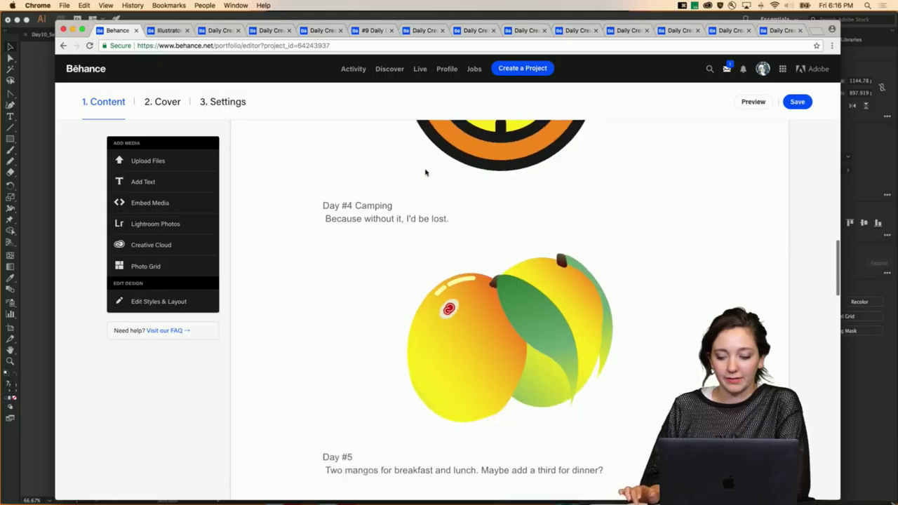
scroll(425, 173, down, 18)
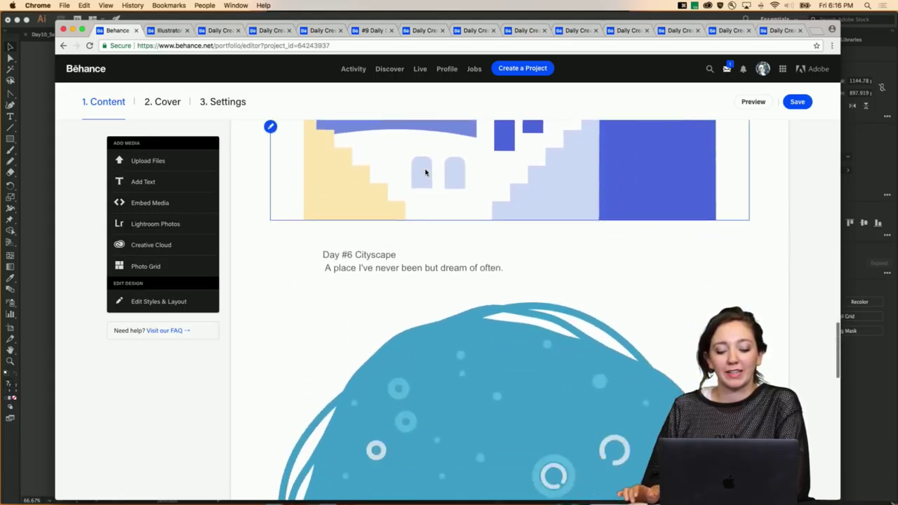
scroll(425, 172, down, 16)
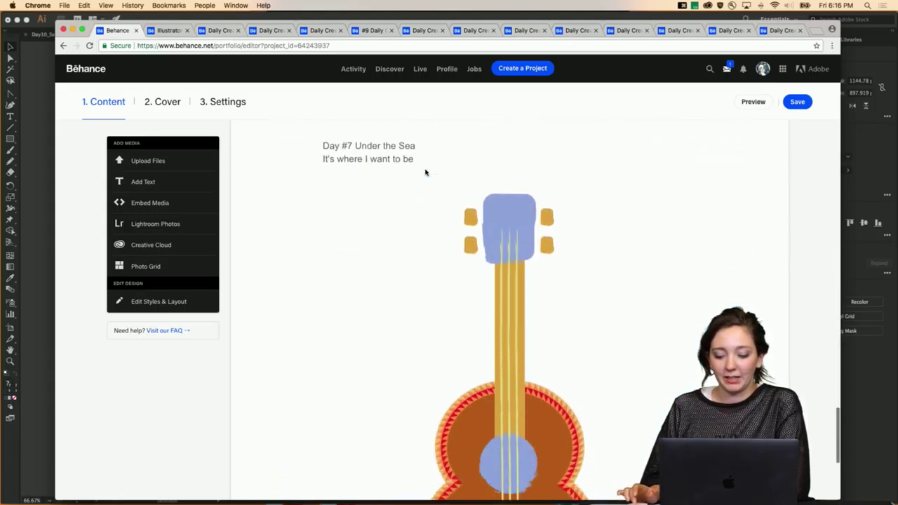
scroll(425, 173, down, 4)
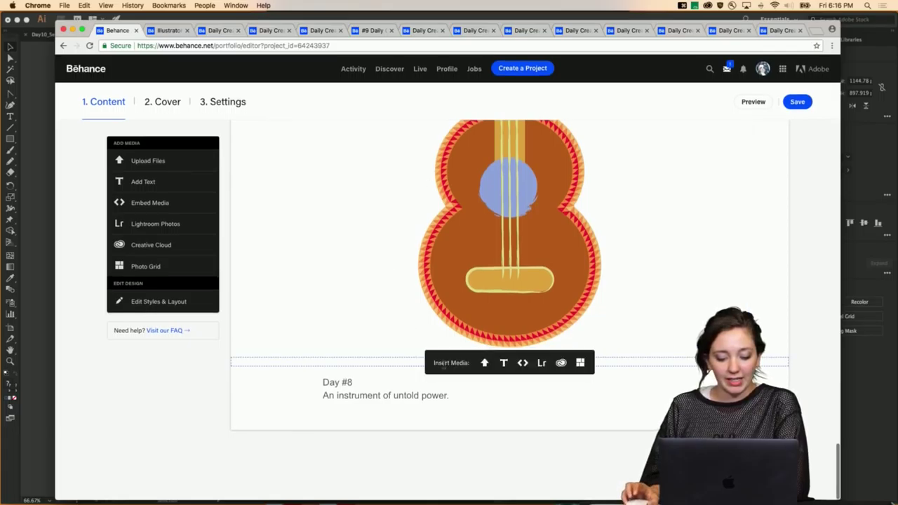
scroll(375, 380, up, 4)
scroll(374, 409, down, 4)
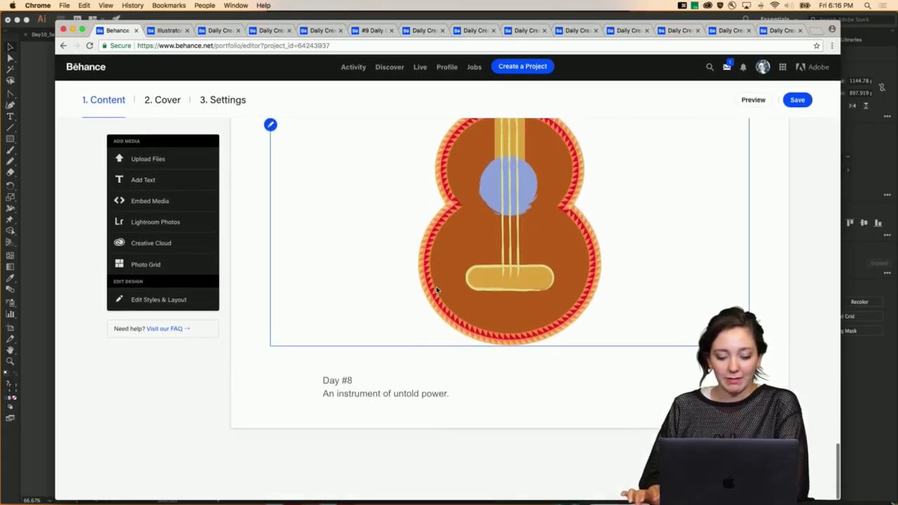
mouse_move(376, 417)
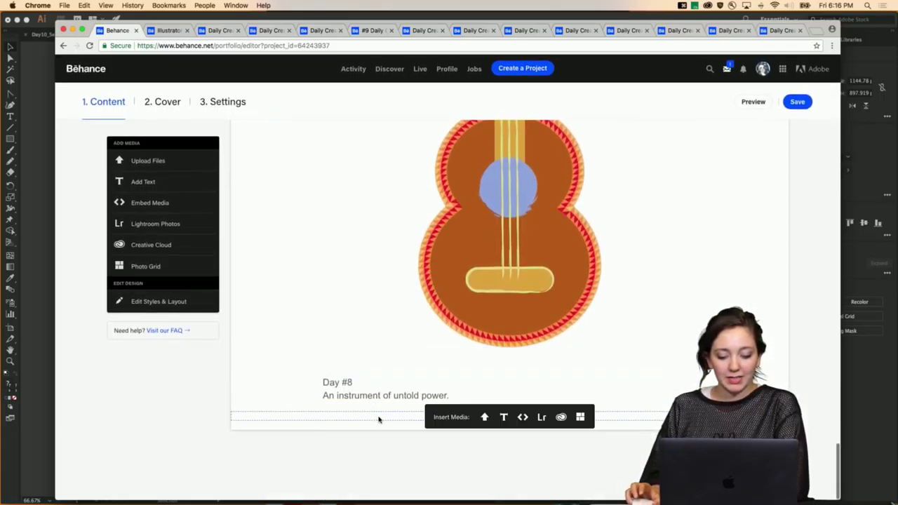
Upload selfiex6-100.jpg from Desktop > DAILY CREATIVE CHALLENGE below the Day #8 guitar
click(483, 417)
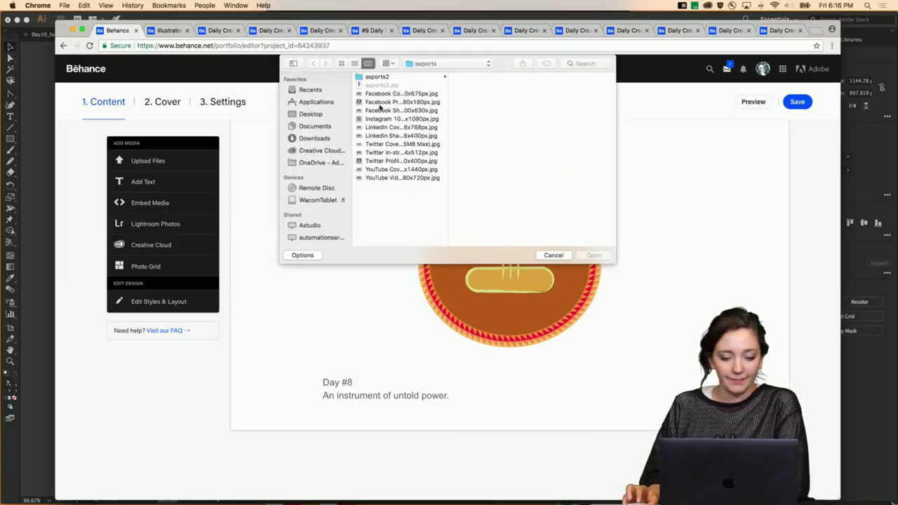
click(426, 64)
click(427, 85)
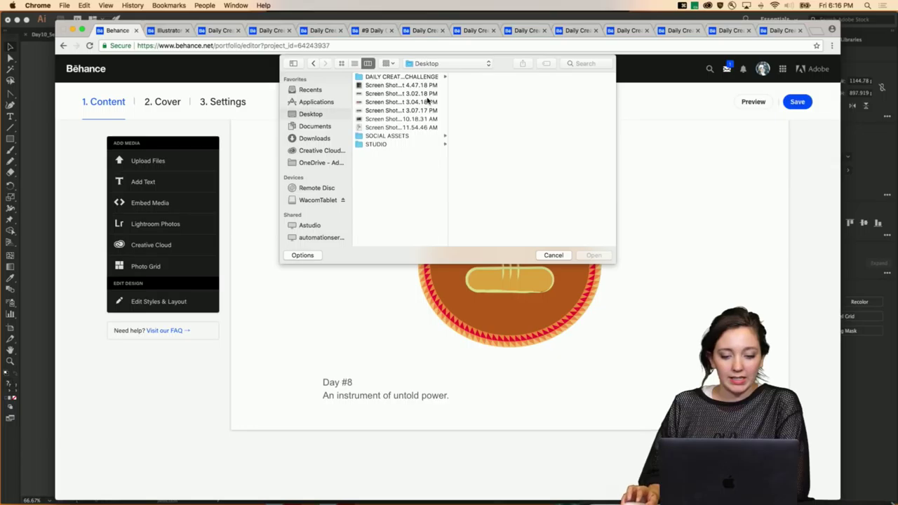
click(398, 76)
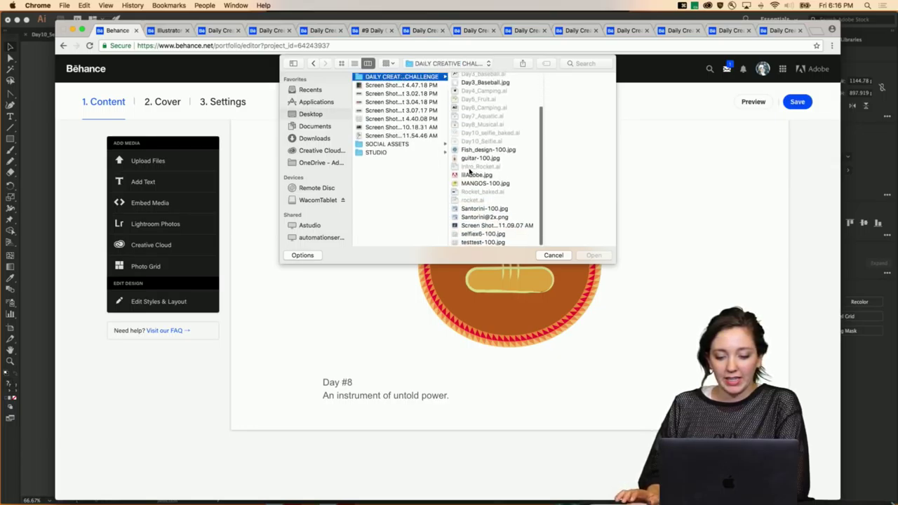
click(489, 234)
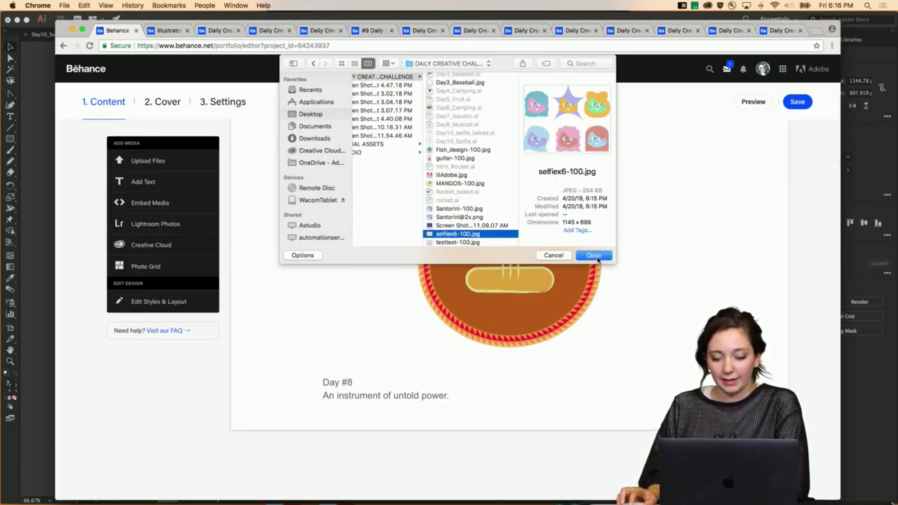
click(594, 256)
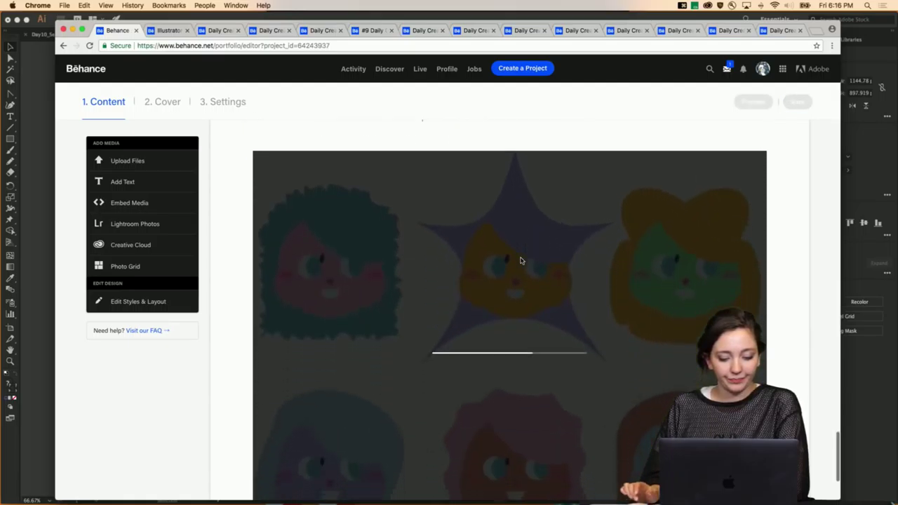
scroll(521, 258, down, 4)
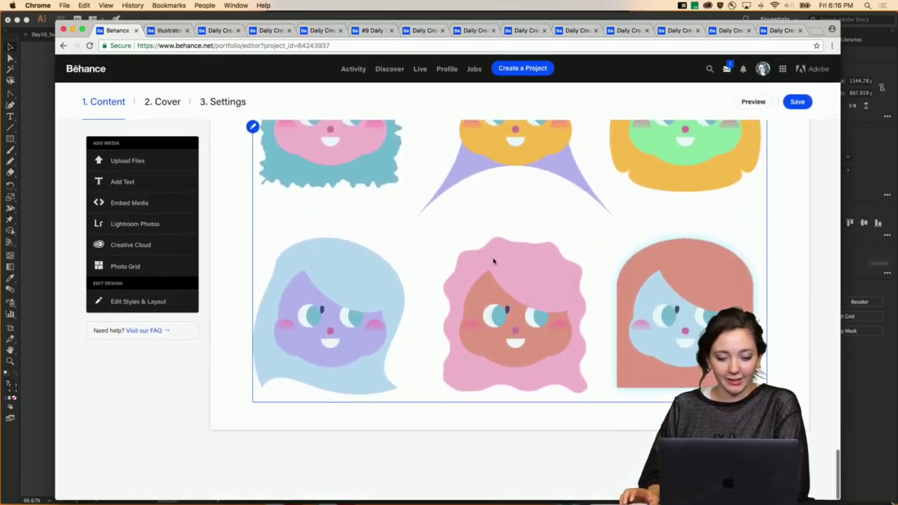
scroll(255, 335, up, 3)
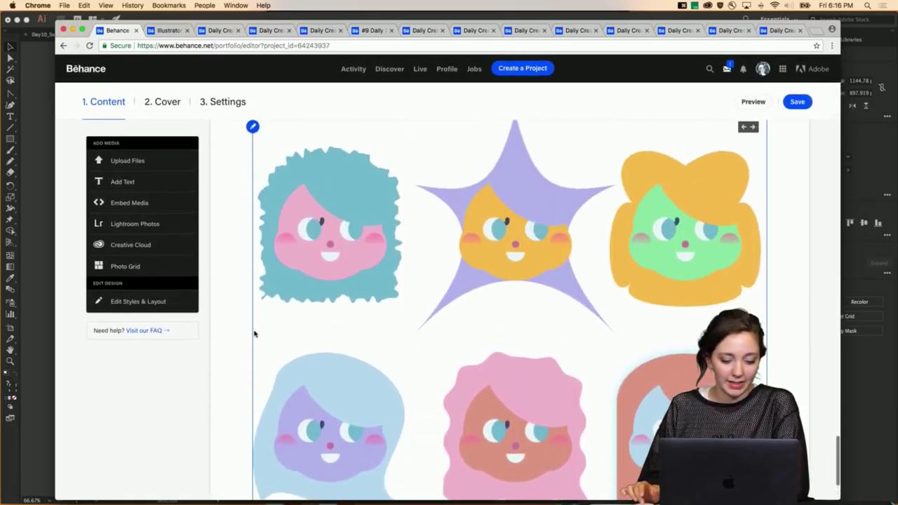
scroll(255, 334, down, 3)
Add a 'Day #9 Selfie' text block with a playful 'me, myself, and me again' line, then save
mouse_move(436, 418)
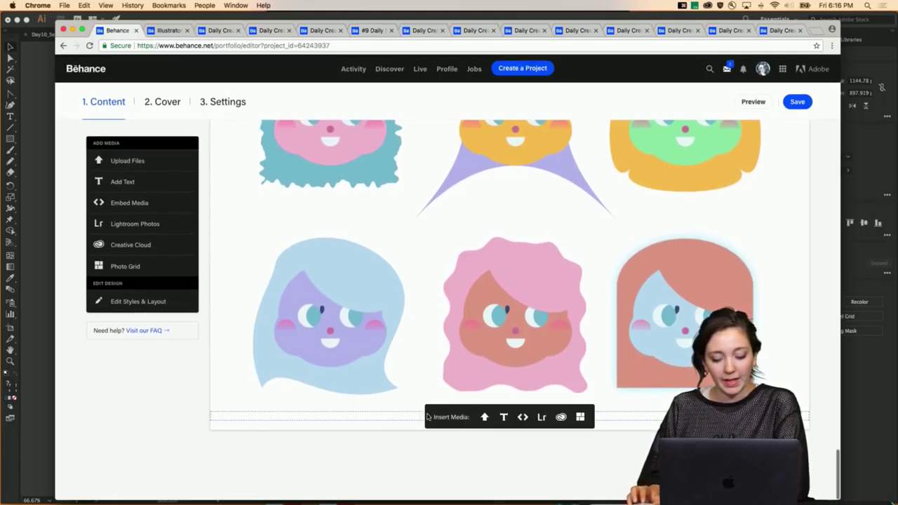
click(502, 418)
text(Da)
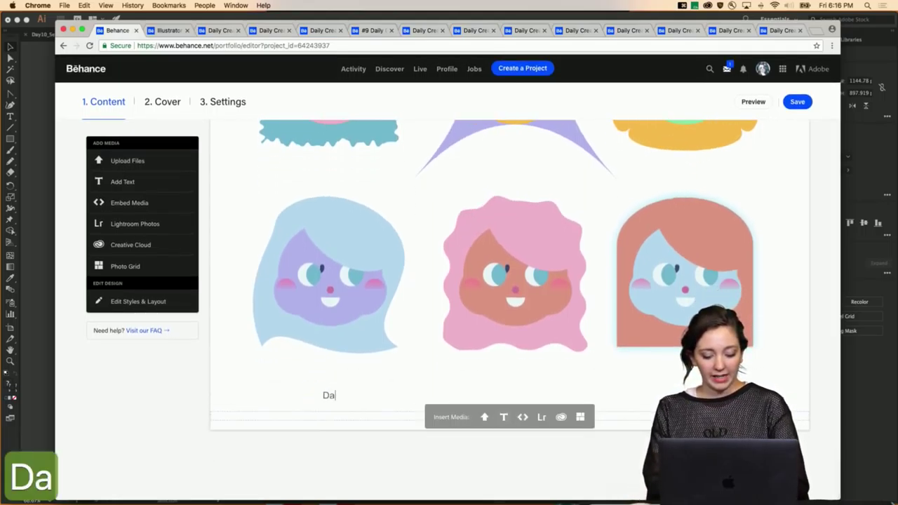
text(y #9)
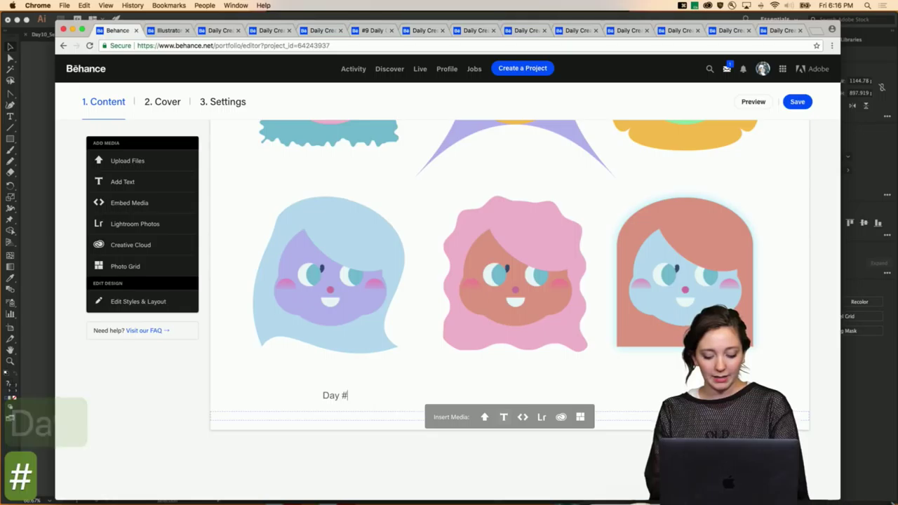
click(682, 5)
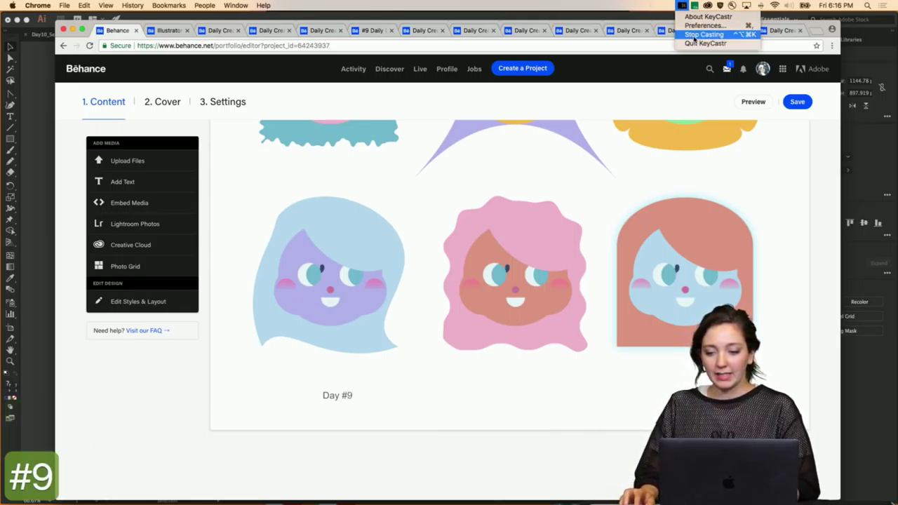
click(712, 33)
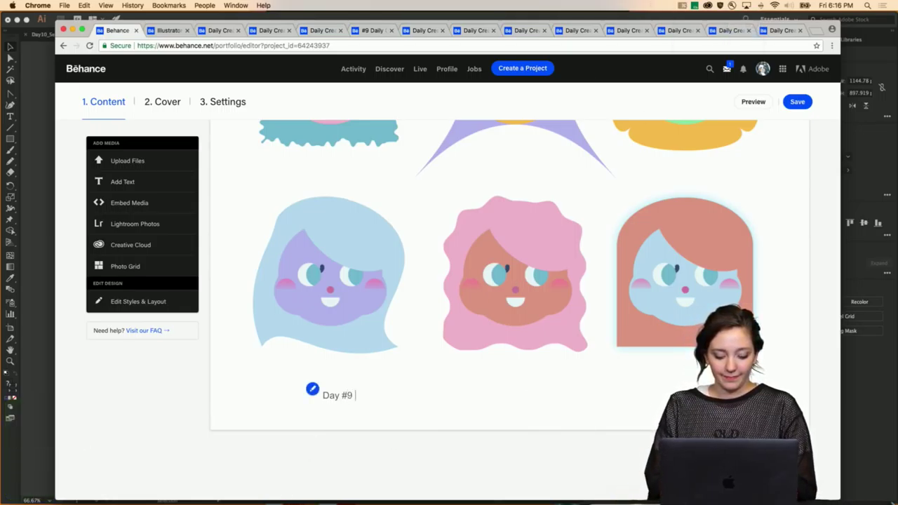
text(Selfie)
key(Return)
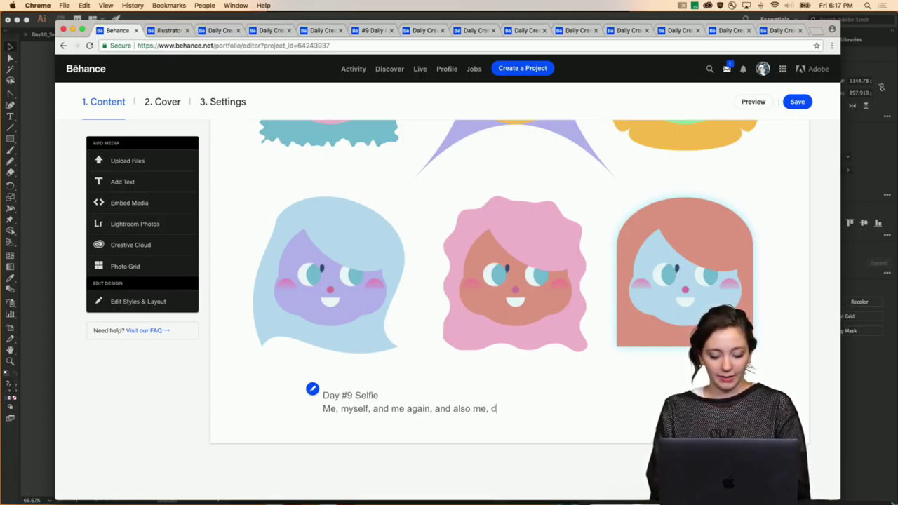
text(on't forget her, and me.)
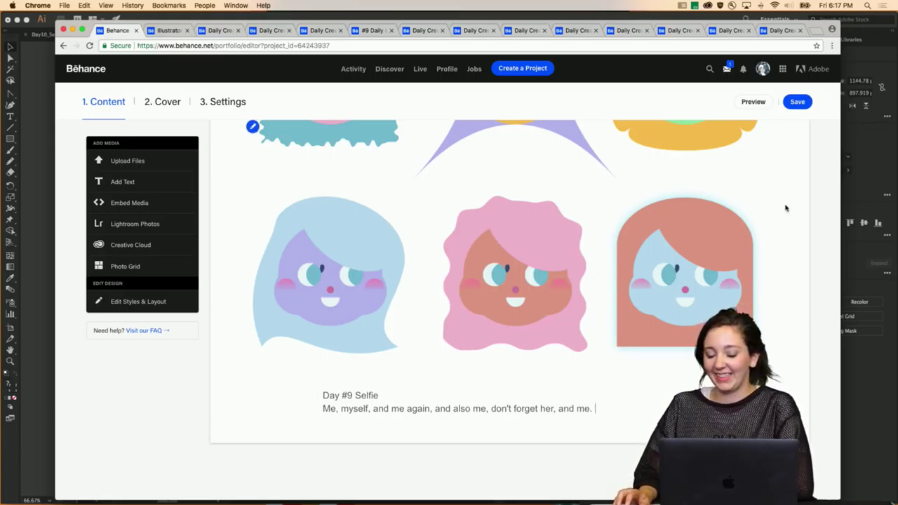
click(797, 102)
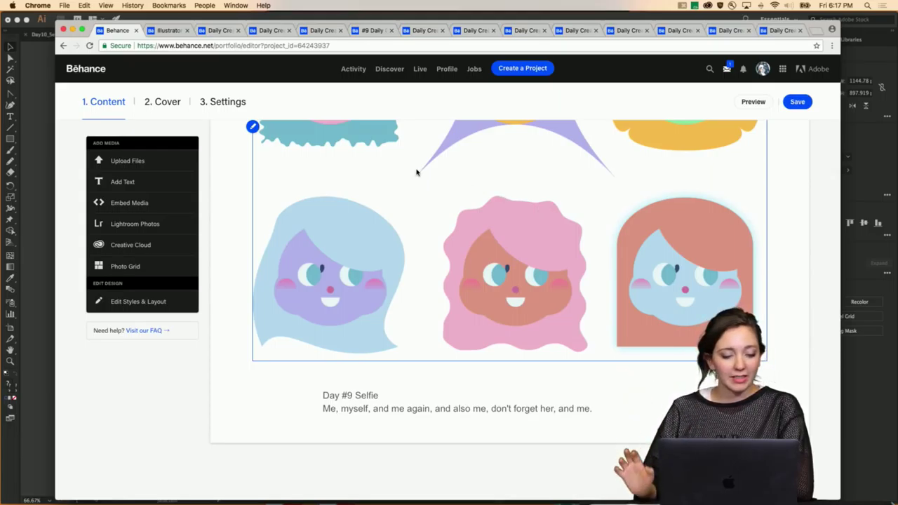
click(224, 103)
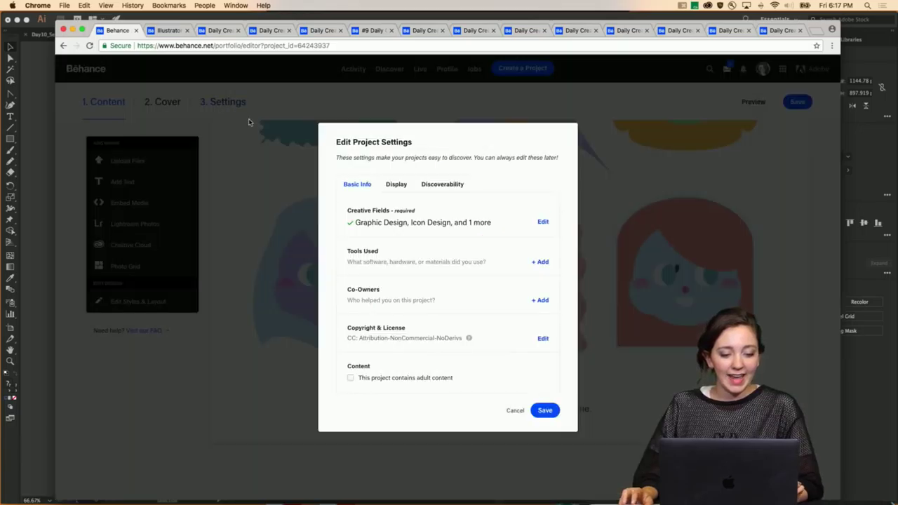
click(452, 188)
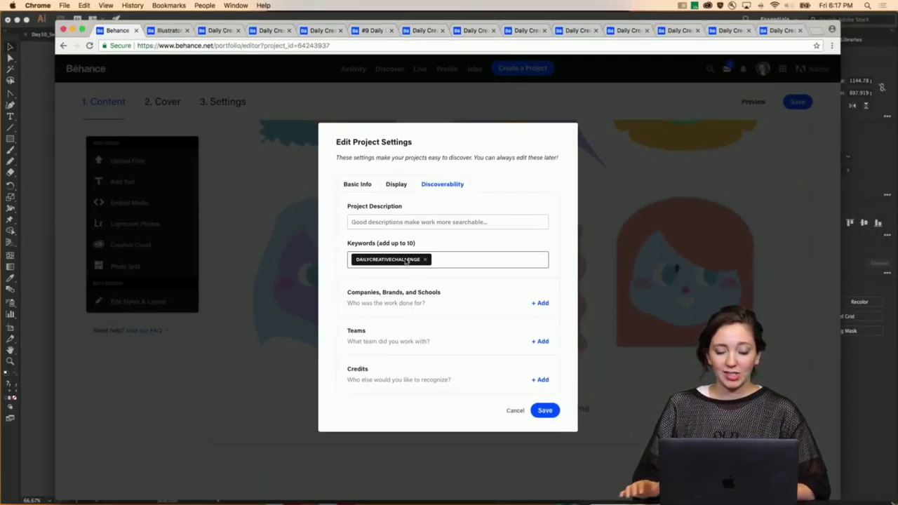
click(546, 413)
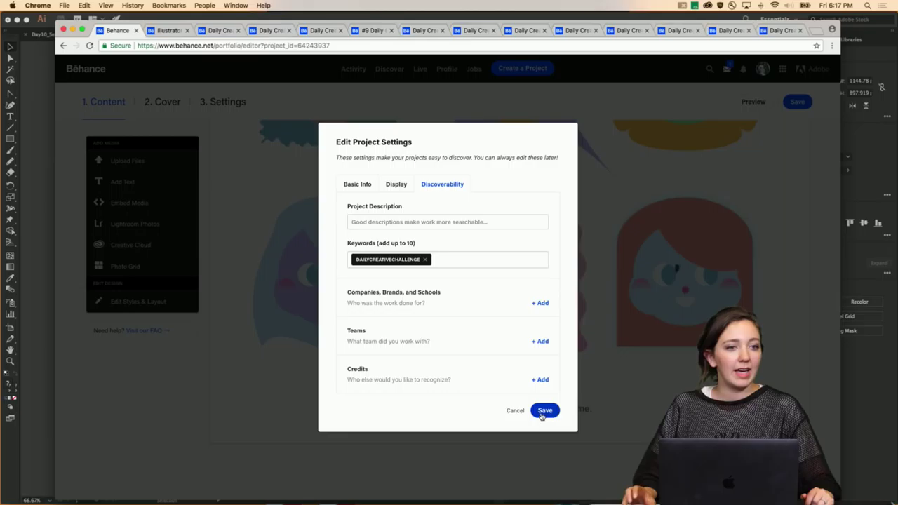
click(543, 411)
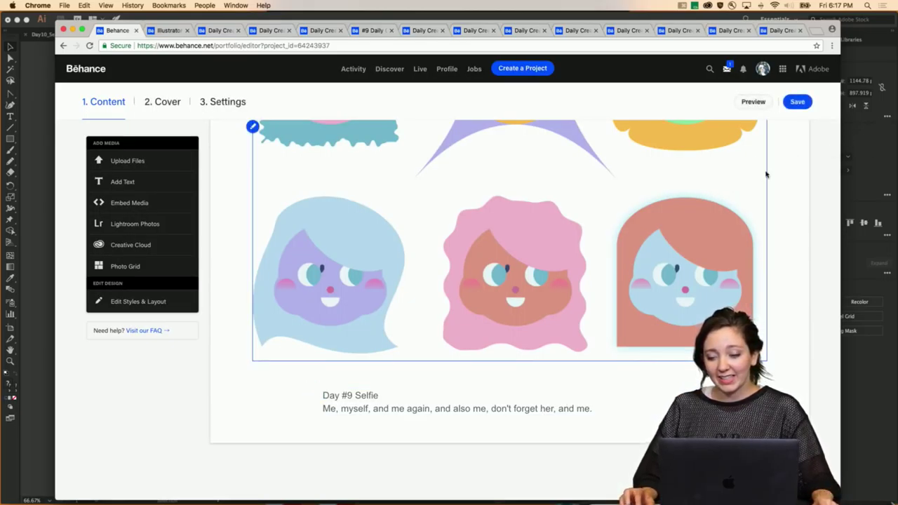
click(797, 102)
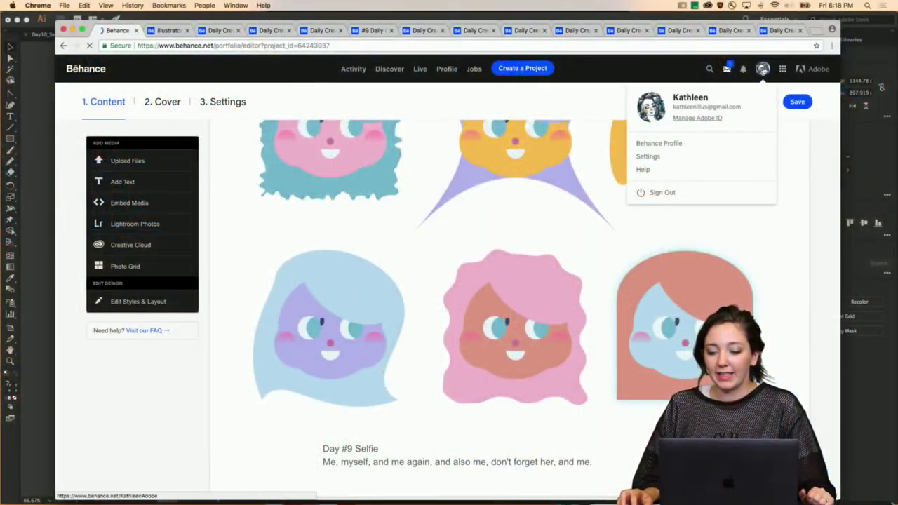
Go to your Behance profile page listing all the projects
click(763, 70)
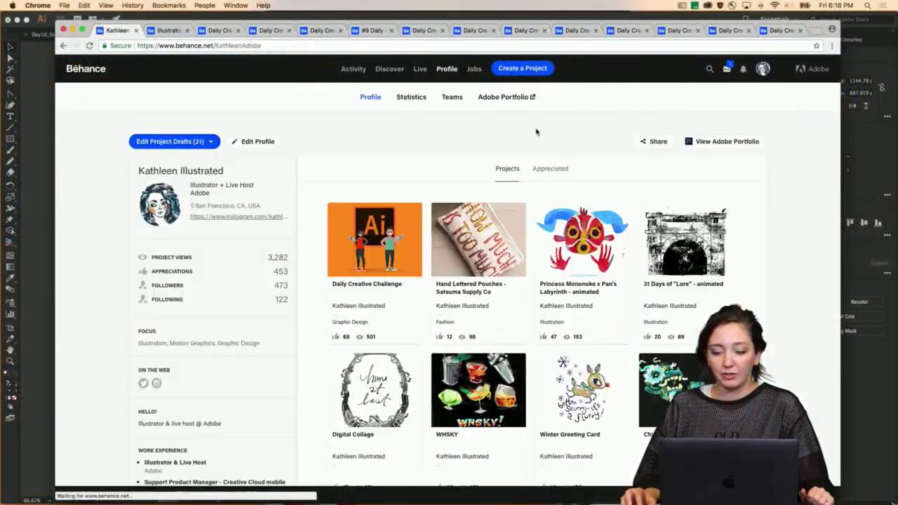
Open the Daily Creative Challenge project and scroll through its early days from Day #0
click(375, 236)
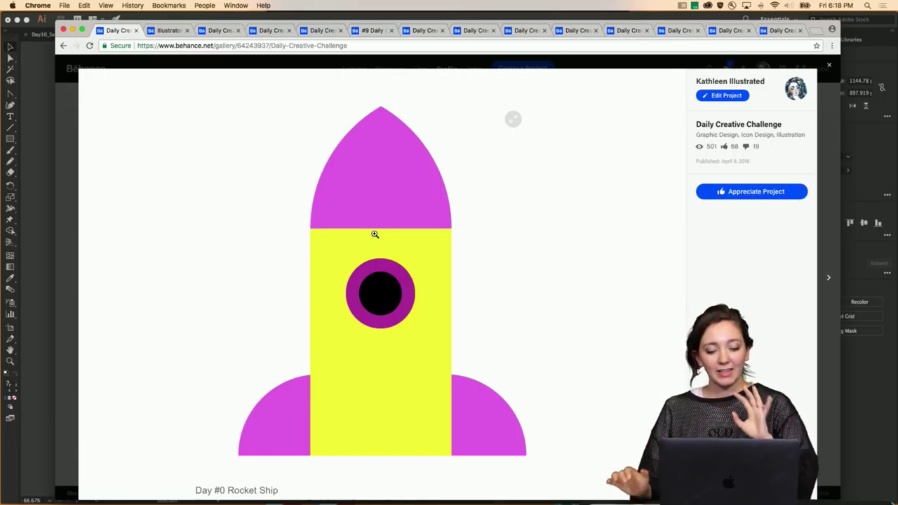
scroll(218, 228, down, 3)
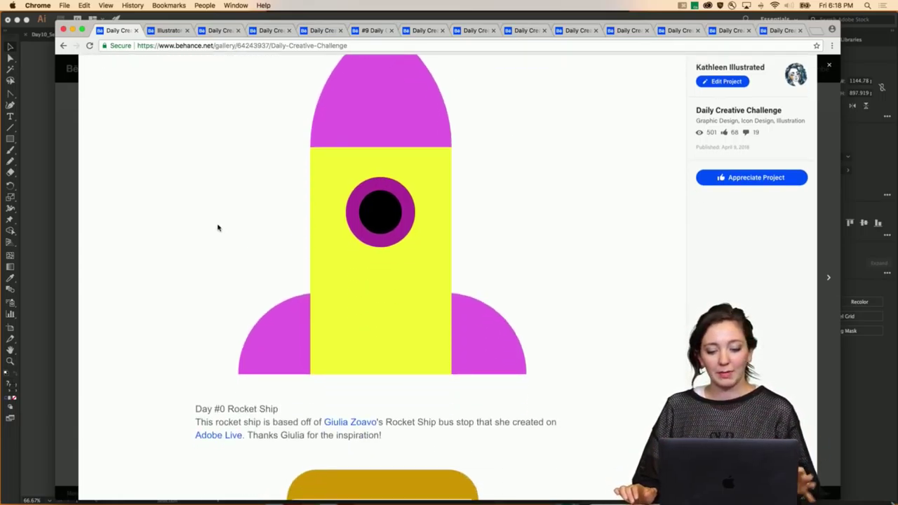
scroll(217, 228, down, 7)
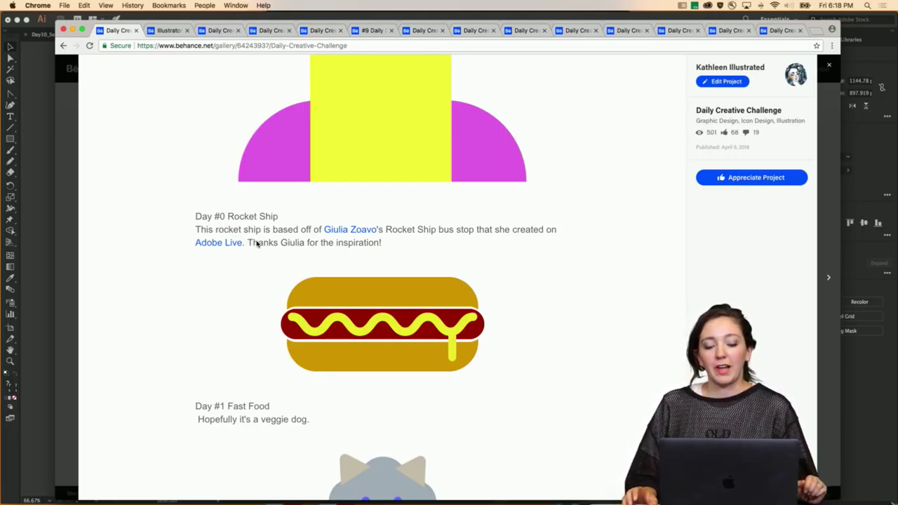
scroll(257, 243, down, 3)
drag(218, 149, 434, 150)
click(256, 339)
scroll(256, 339, down, 5)
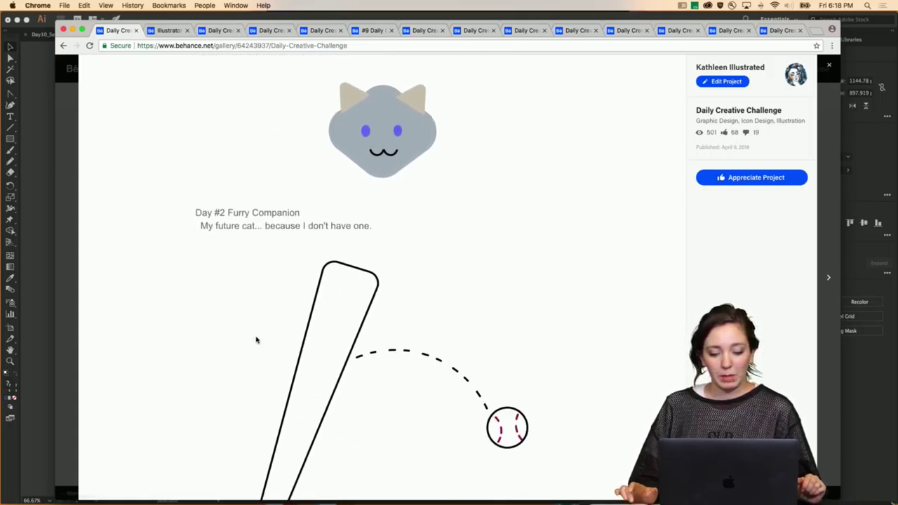
scroll(256, 338, down, 15)
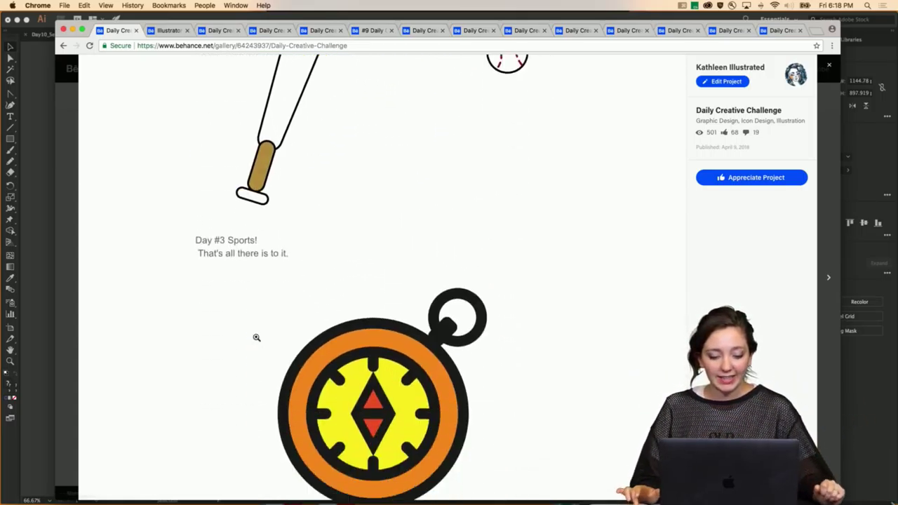
scroll(256, 337, down, 8)
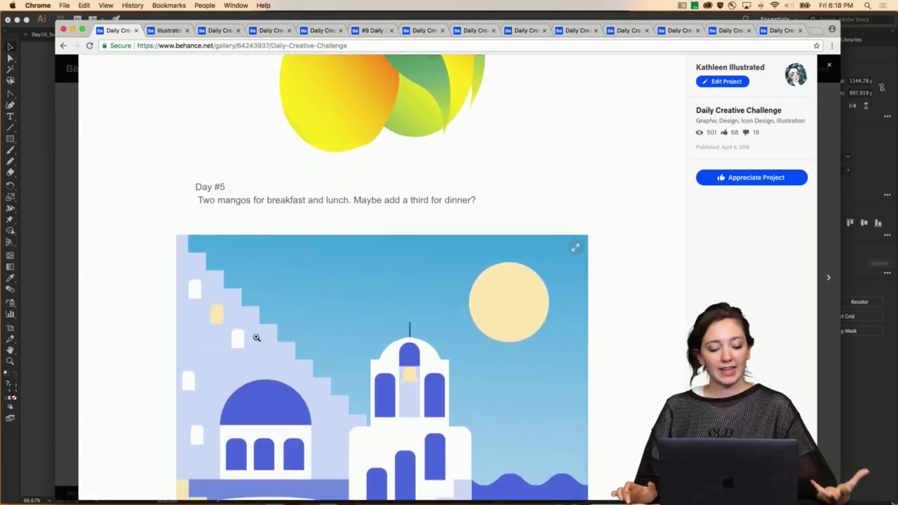
scroll(256, 337, down, 6)
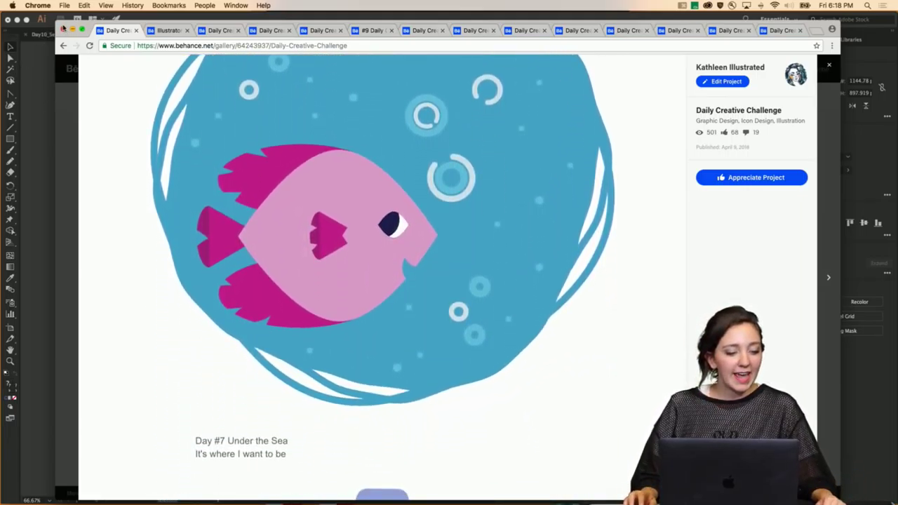
Continue scrolling down to the six-face Day #9 selfie right after Day #8
drag(60, 25, 31, 16)
scroll(256, 232, up, 20)
scroll(256, 234, down, 15)
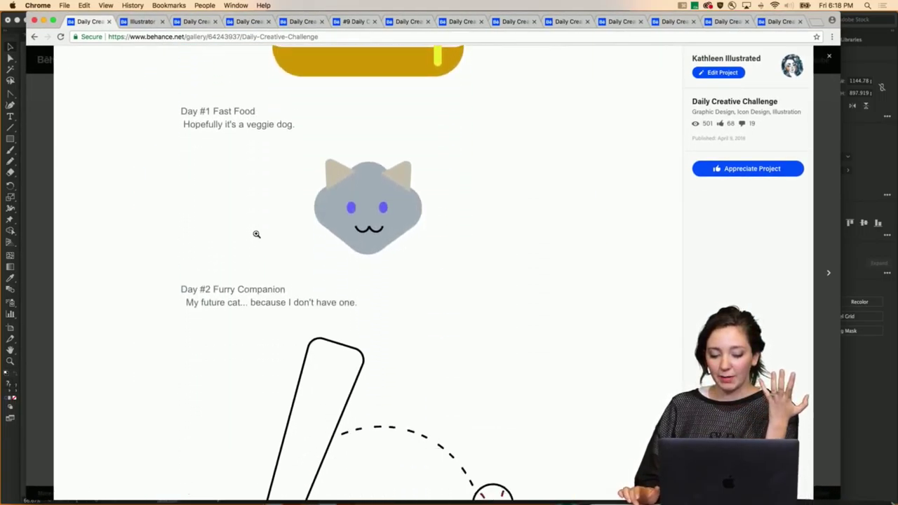
scroll(256, 234, down, 12)
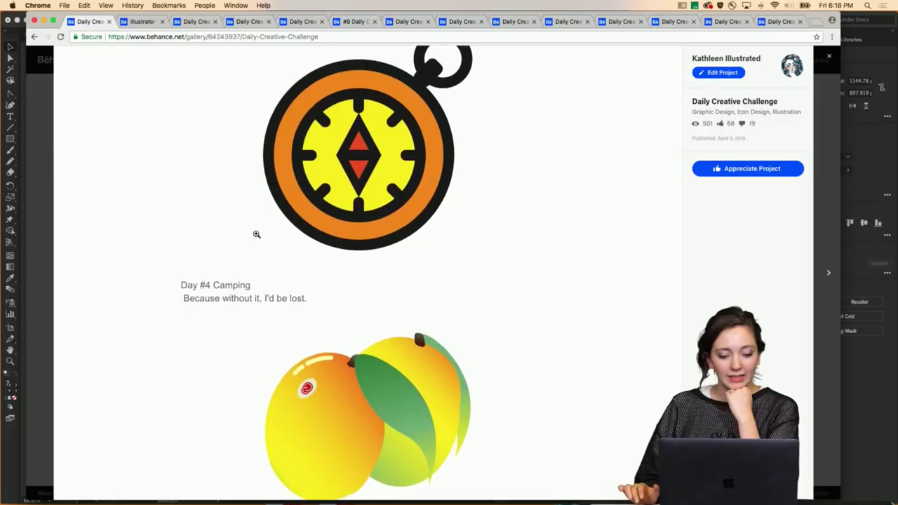
scroll(256, 236, down, 10)
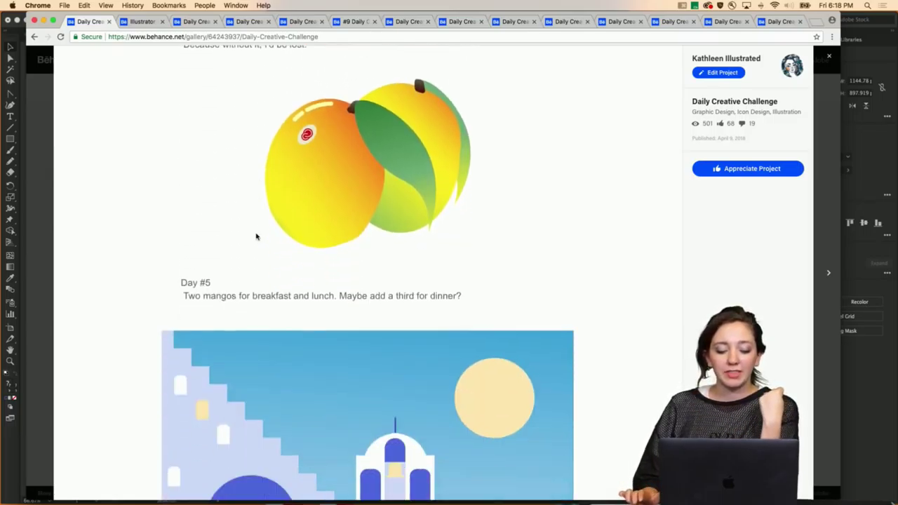
scroll(256, 234, down, 8)
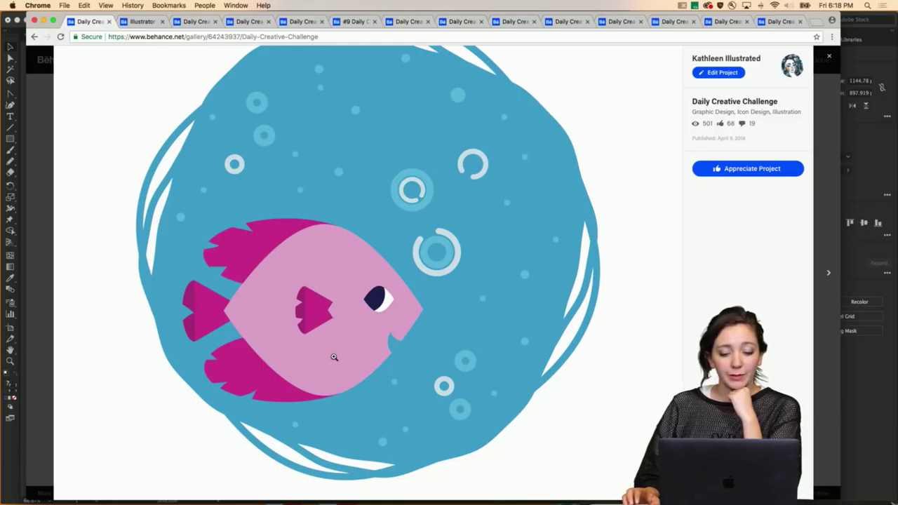
scroll(334, 357, down, 3)
scroll(333, 359, down, 15)
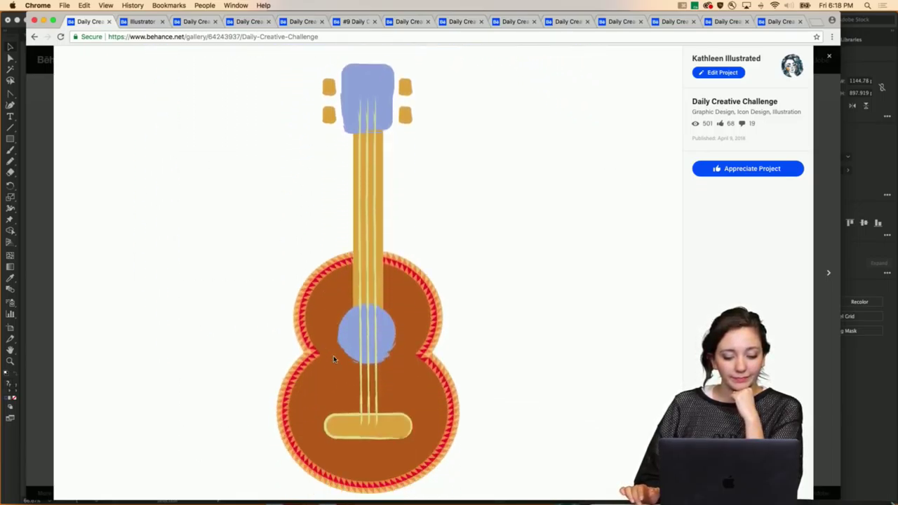
scroll(333, 359, up, 3)
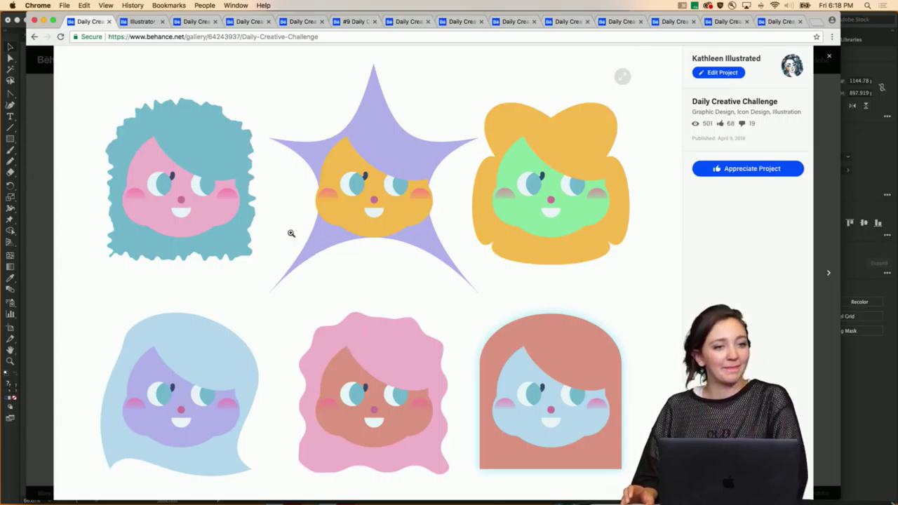
scroll(326, 203, up, 5)
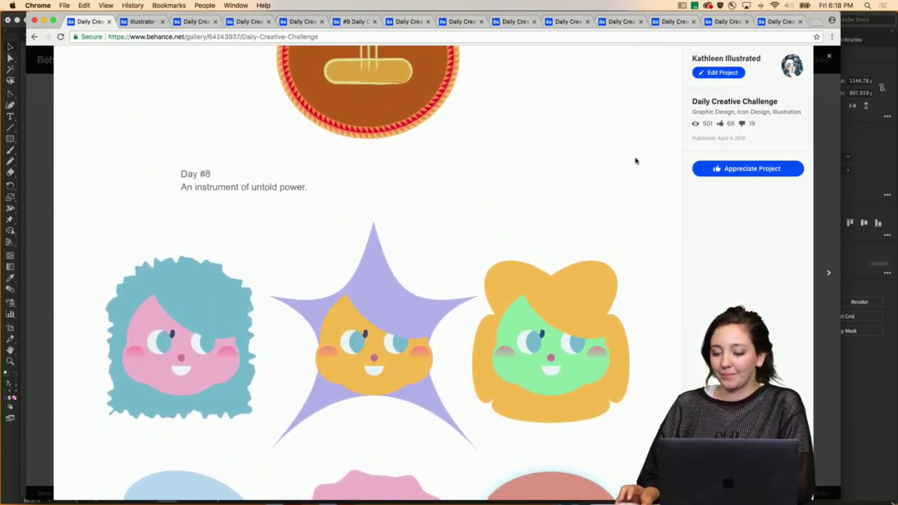
Close the project overlay to move on to another artist's Illustrator Daily Creative Challenge project
click(822, 159)
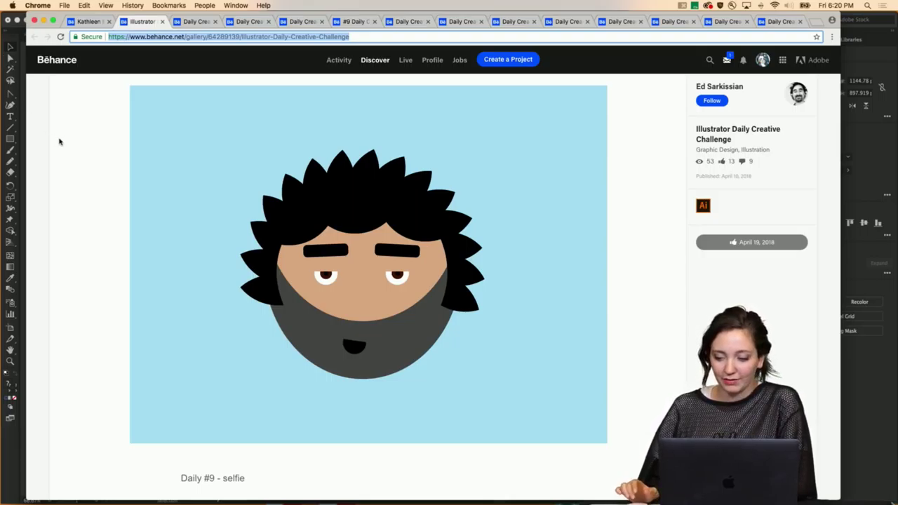
Scroll through the other artist's daily drawings down to the Comments section at the bottom
scroll(148, 166, down, 15)
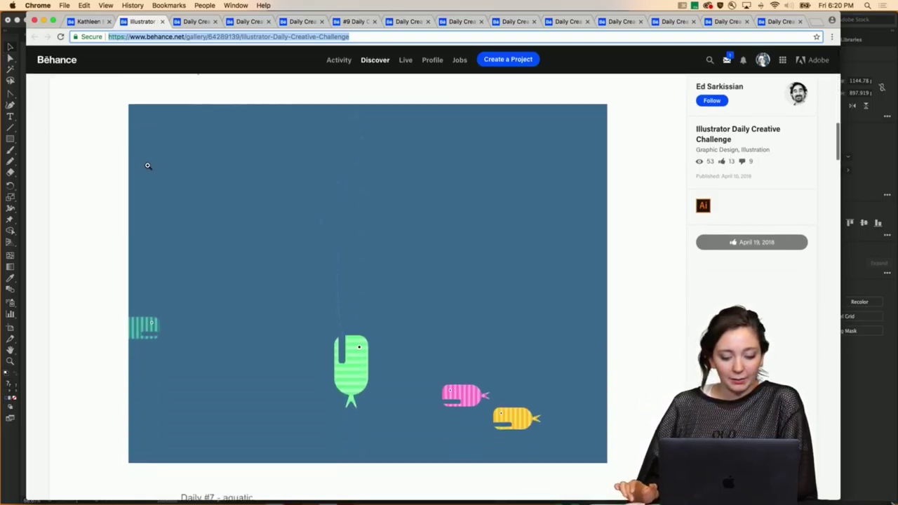
scroll(147, 165, down, 15)
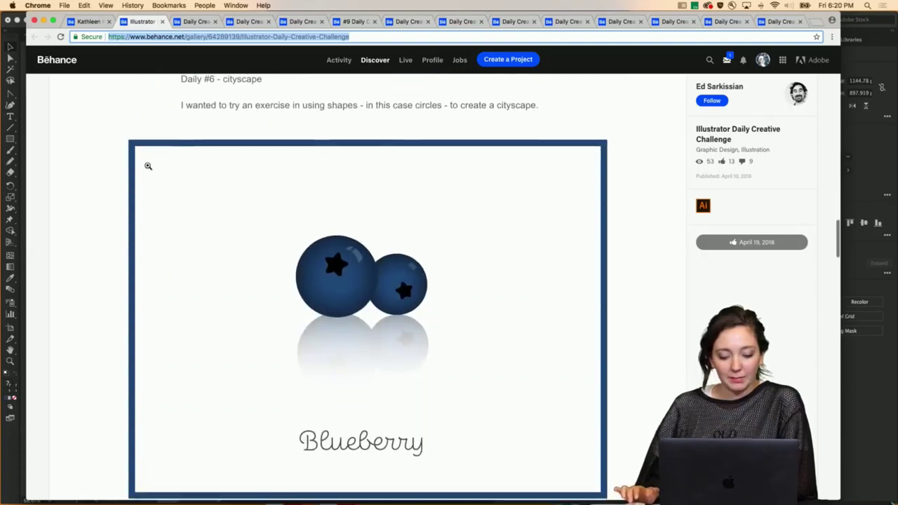
scroll(147, 165, down, 15)
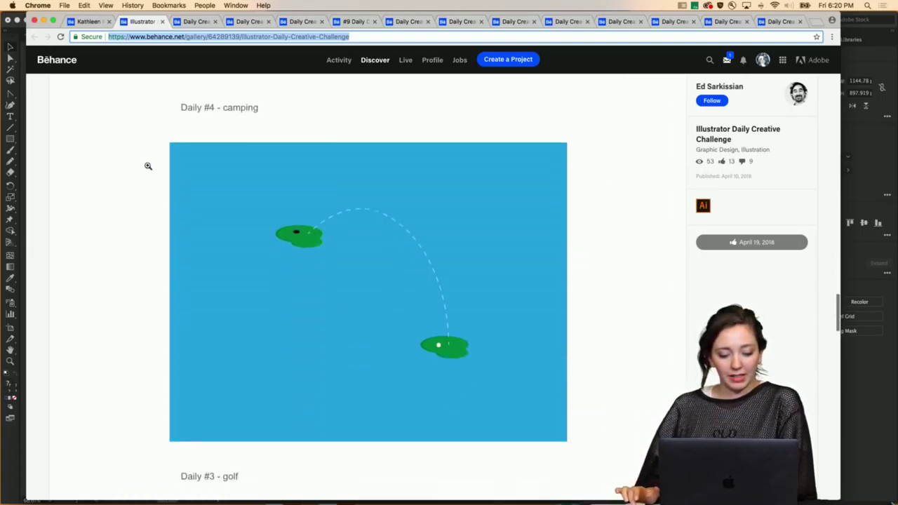
scroll(147, 166, down, 15)
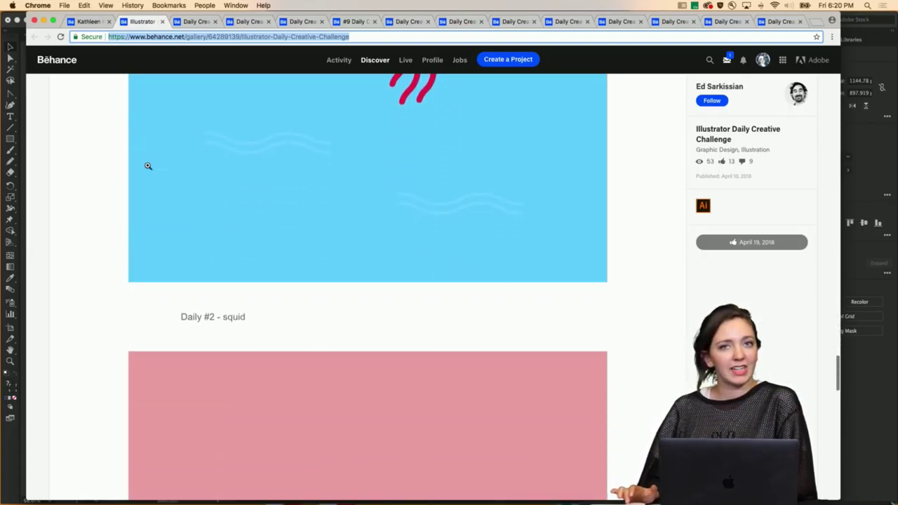
scroll(147, 165, down, 15)
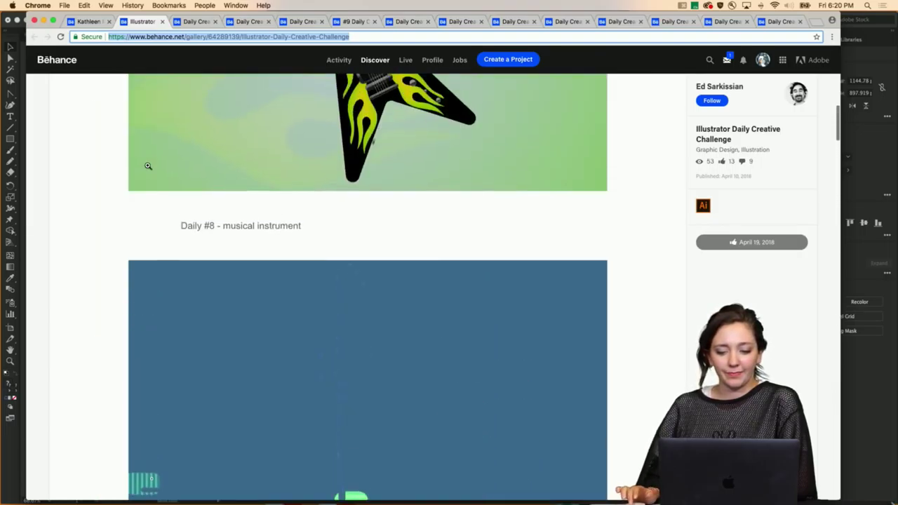
scroll(148, 166, down, 8)
scroll(150, 169, up, 4)
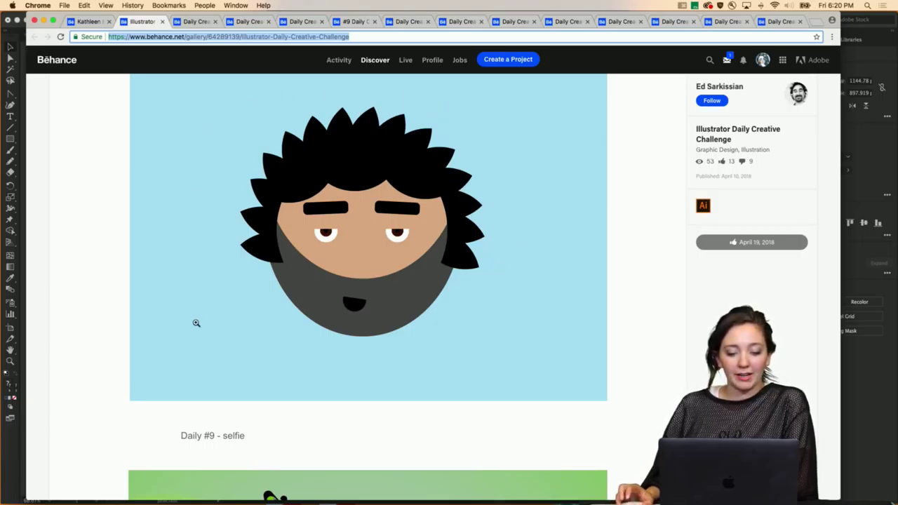
scroll(343, 317, up, 2)
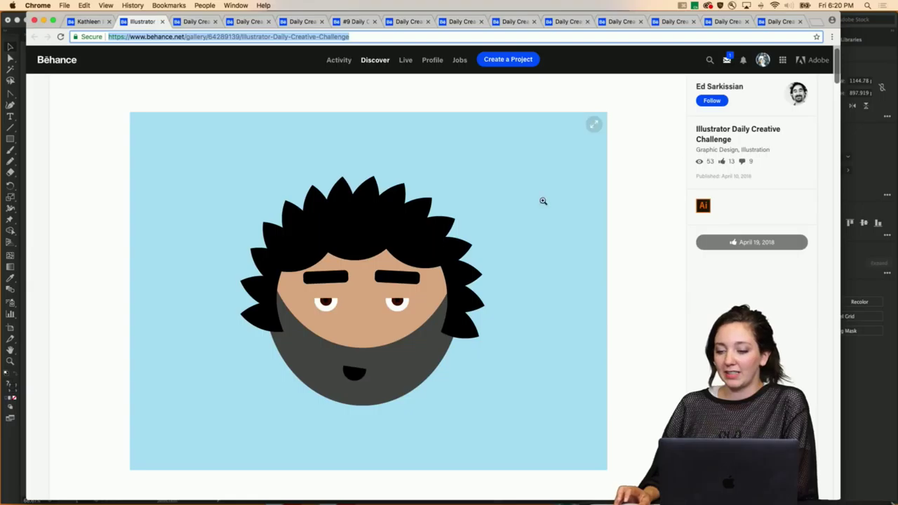
scroll(512, 220, down, 1)
drag(833, 80, 841, 445)
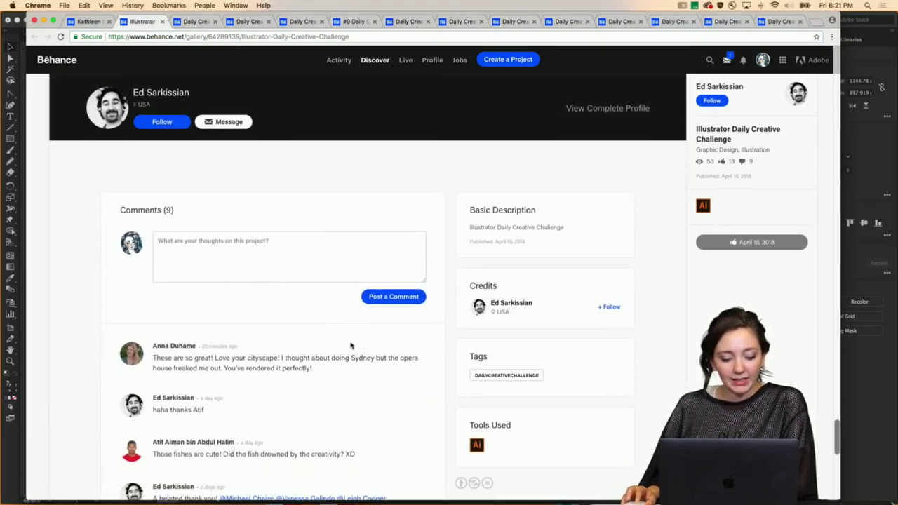
Post a comment asking the creator how the selfie's hair was achieved, then switch to another challenge project
click(334, 276)
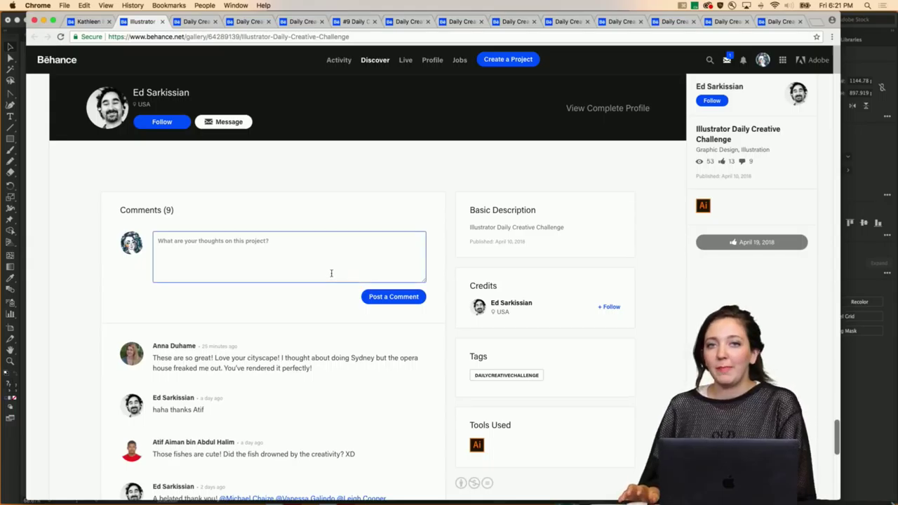
text(Ed how did you acvhi)
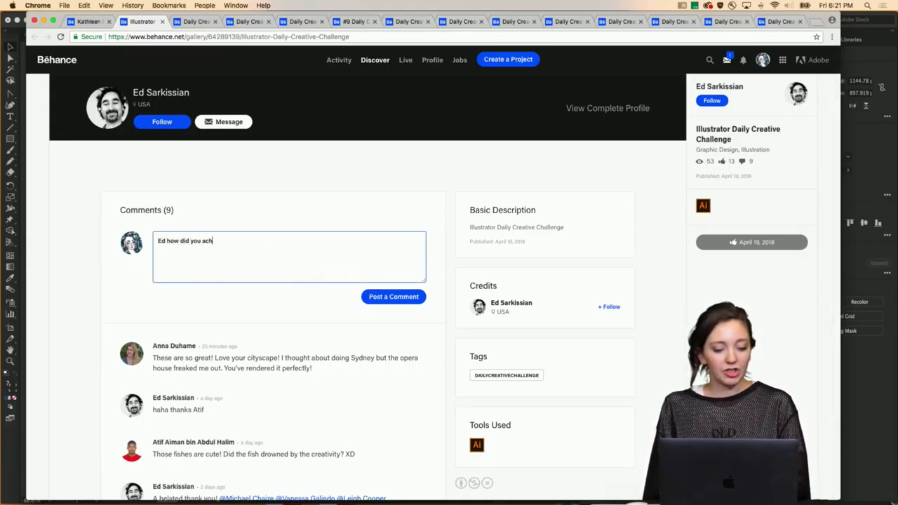
text( that hair?!)
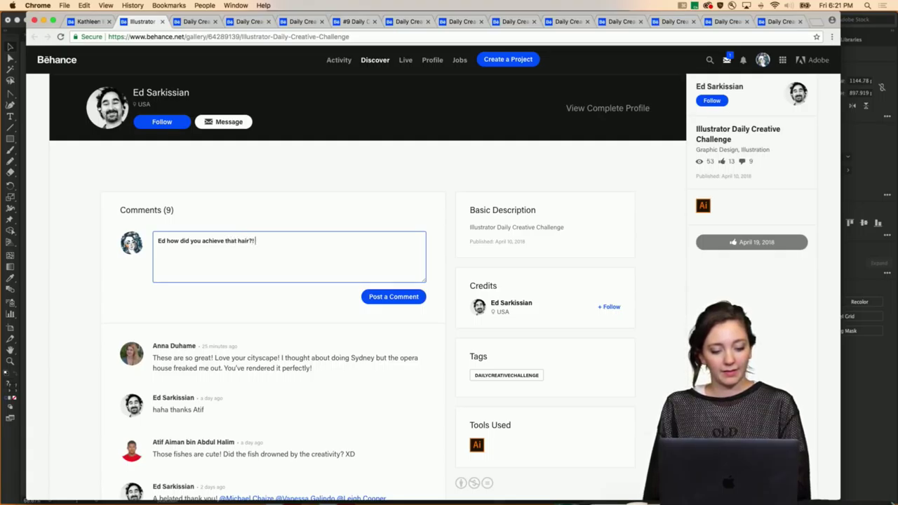
text( So cool.)
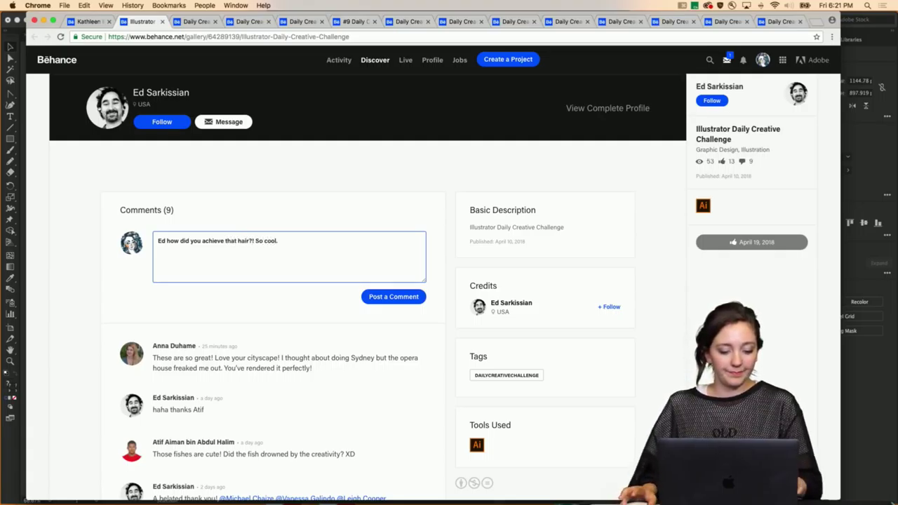
click(383, 297)
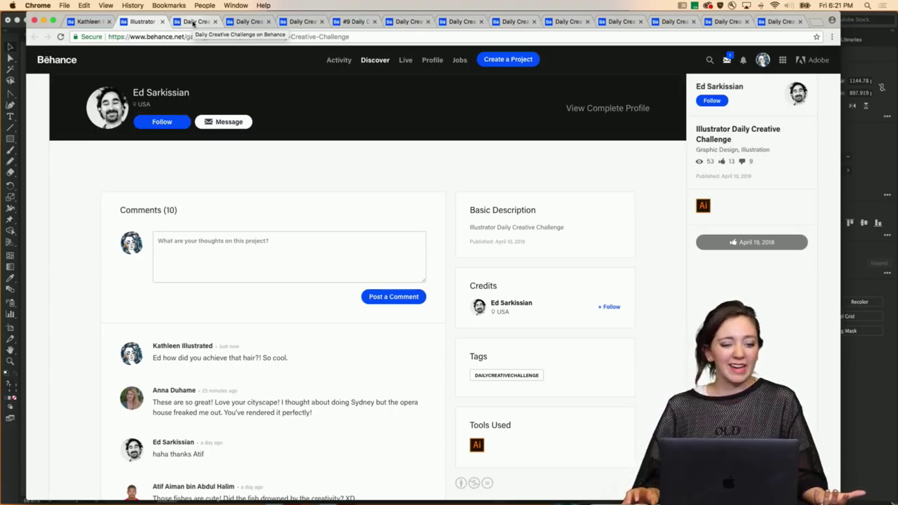
click(193, 21)
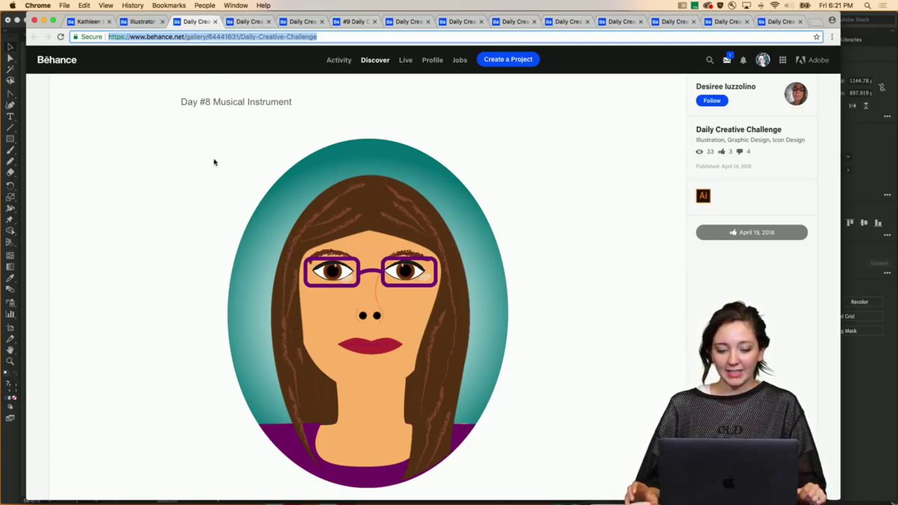
Scroll to the Day # 9 Selfie portrait and open it full size in the lightbox
scroll(359, 300, down, 1)
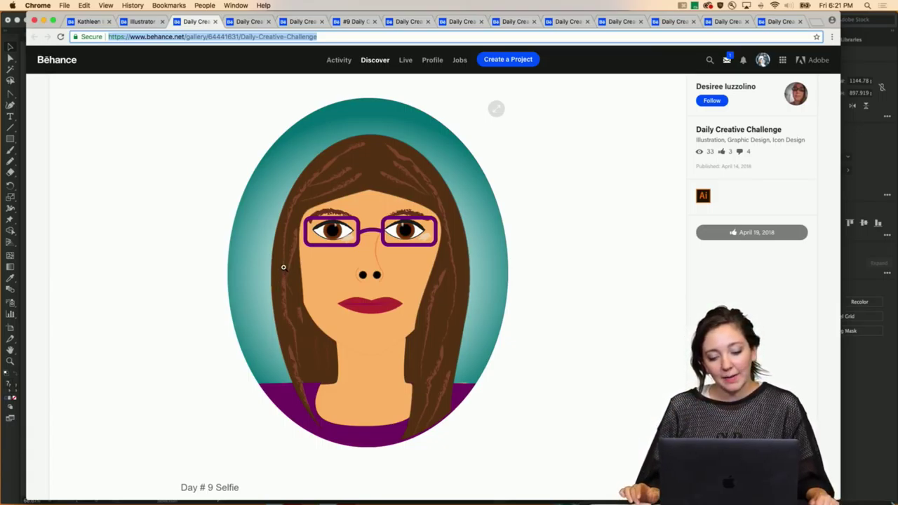
scroll(283, 267, down, 1)
click(307, 250)
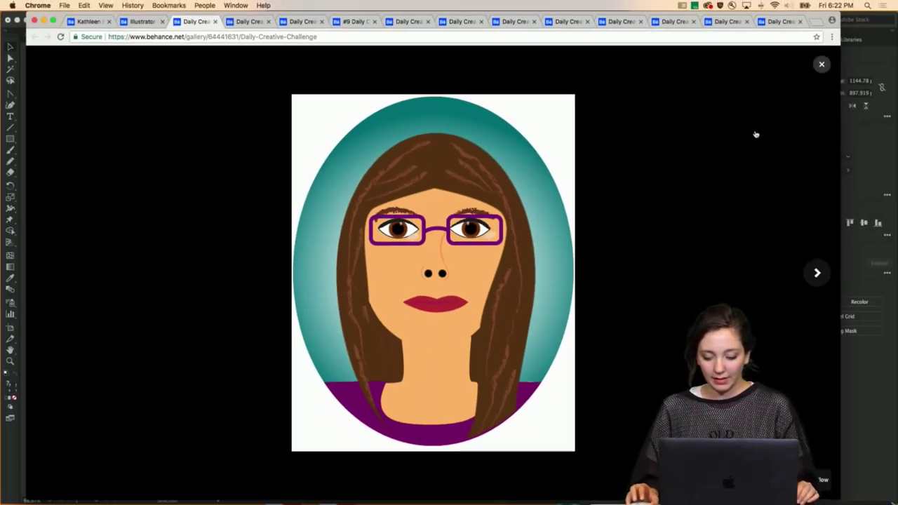
Close the lightbox and post the comment 'Did you use Draw Inside for the hair texture?'
click(827, 66)
scroll(503, 227, down, 5)
scroll(504, 226, down, 10)
click(393, 274)
text(Did)
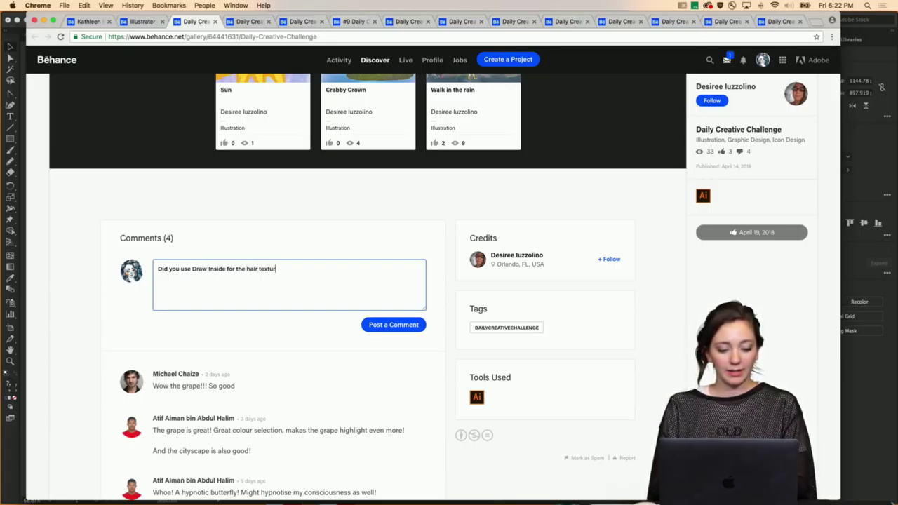
click(394, 325)
scroll(361, 327, down, 5)
scroll(360, 327, down, 1)
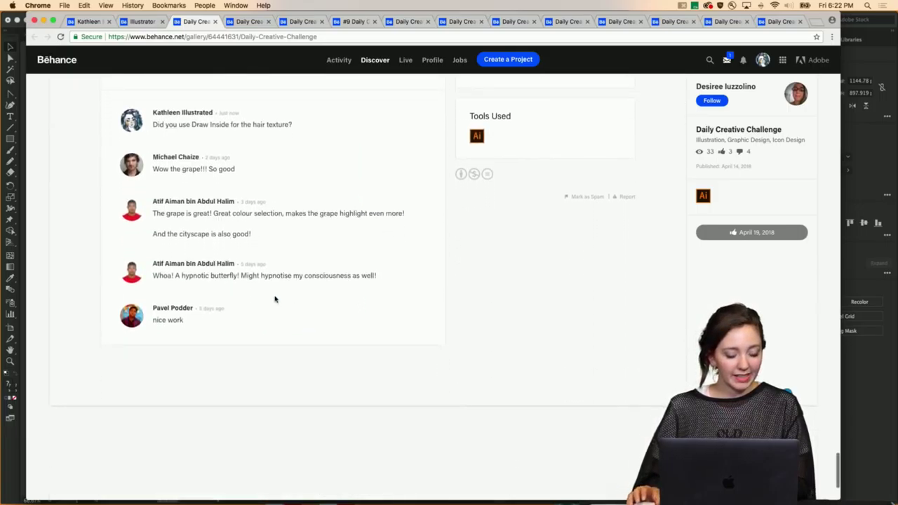
scroll(274, 298, up, 4)
scroll(321, 313, up, 2)
scroll(323, 313, up, 15)
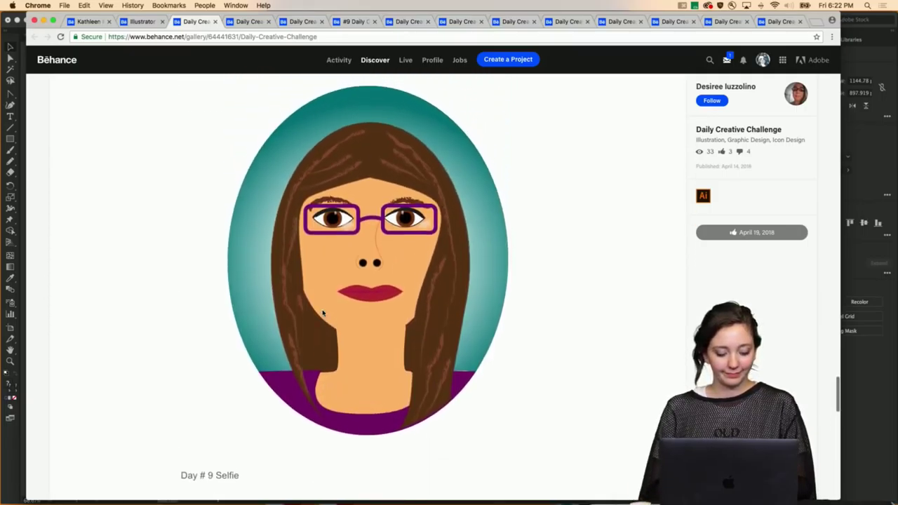
Switch to the #9 First Selfie boy project and appreciate it, raising appreciations from 8 to 9
key(ctrl+Tab)
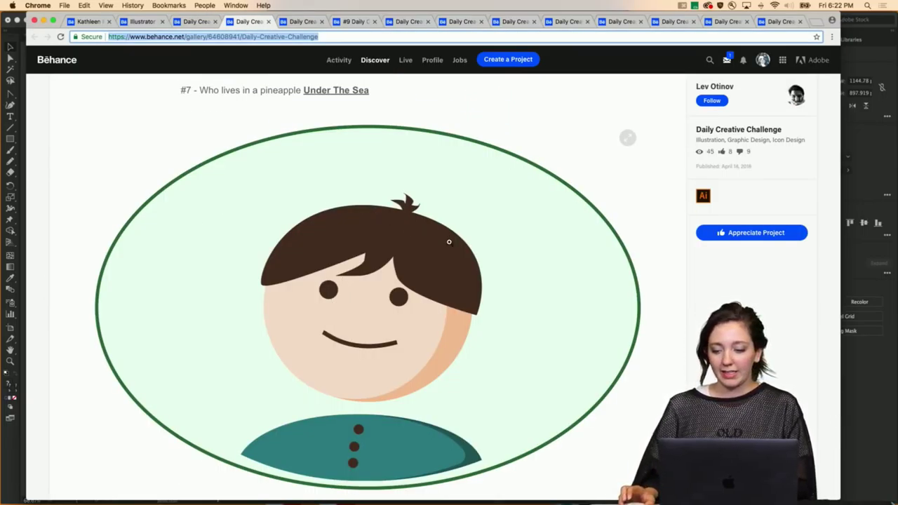
scroll(461, 220, up, 8)
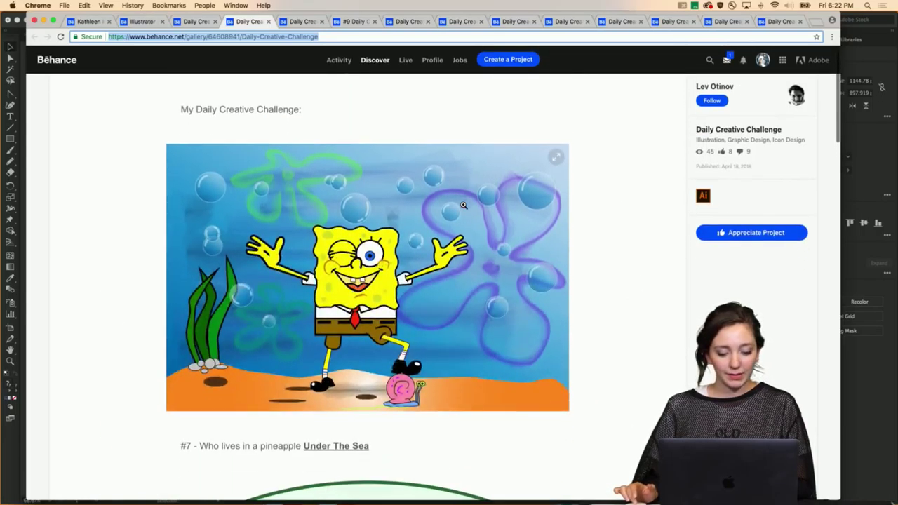
scroll(440, 223, down, 9)
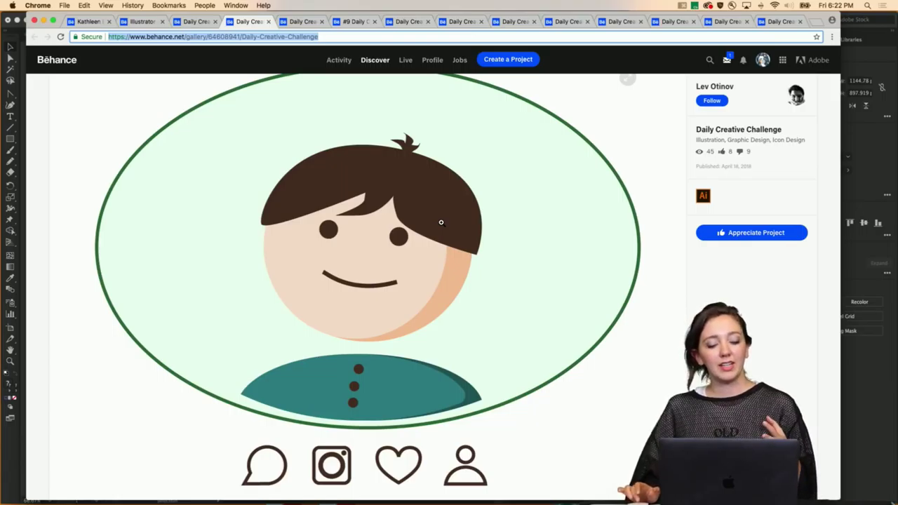
scroll(440, 223, down, 1)
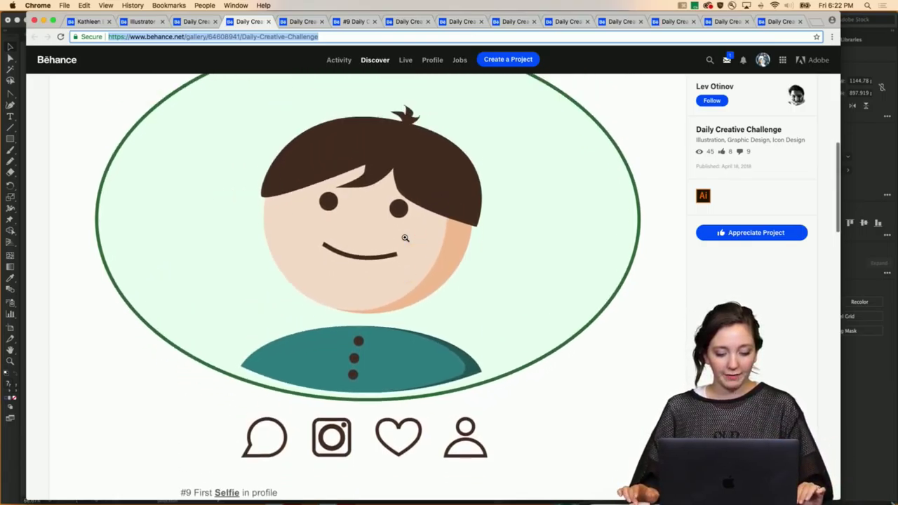
scroll(405, 238, up, 2)
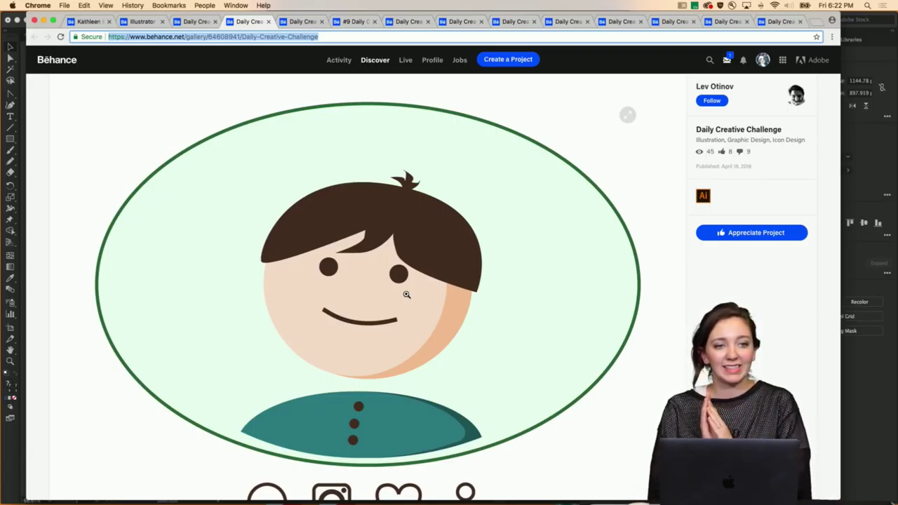
scroll(137, 309, down, 1)
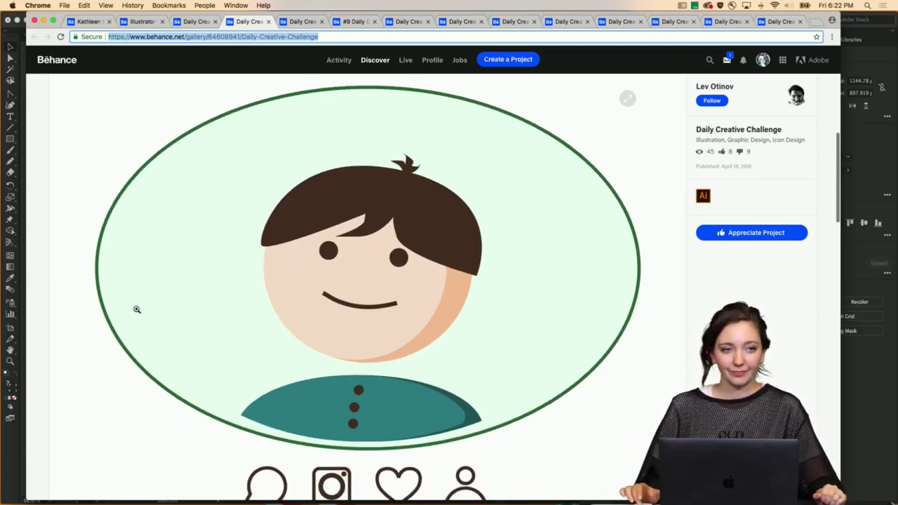
scroll(137, 310, down, 1)
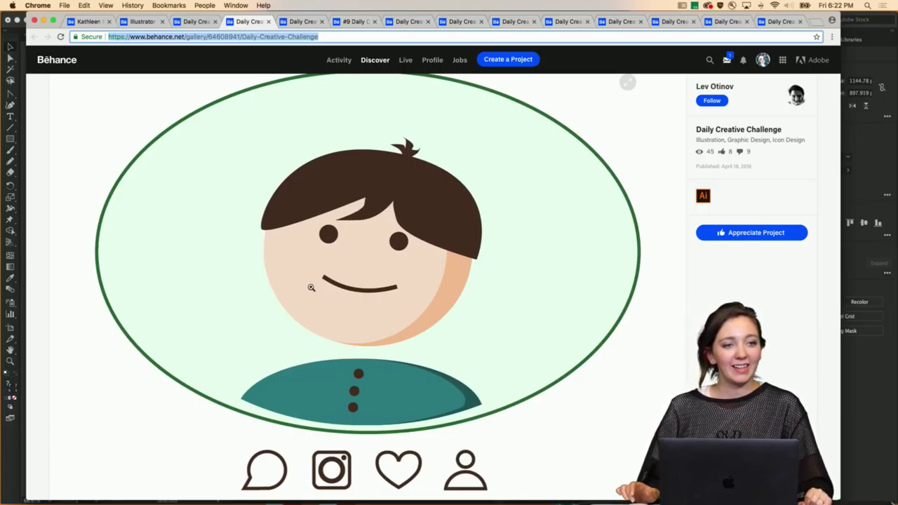
scroll(309, 287, down, 10)
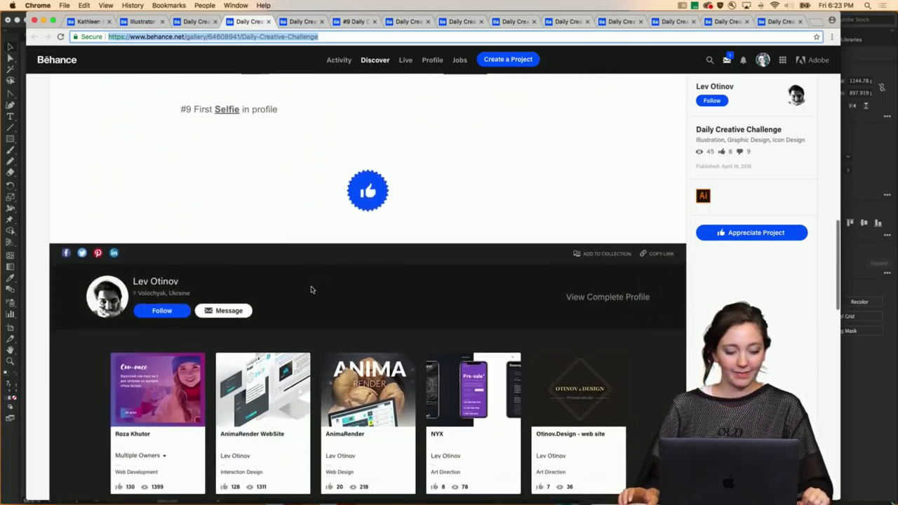
click(759, 235)
scroll(572, 206, up, 10)
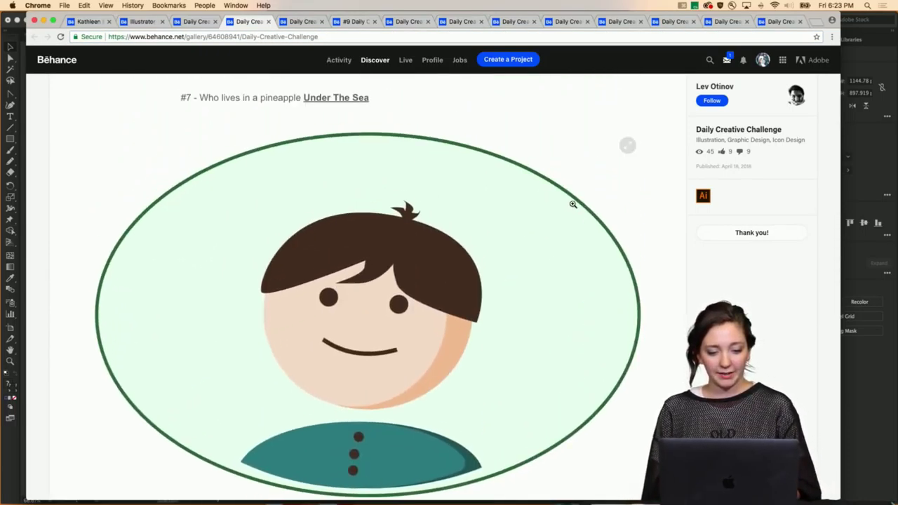
Switch to the next challenge project featuring the curly-haired 'Day 10: Selfie'
key(super+alt+Right)
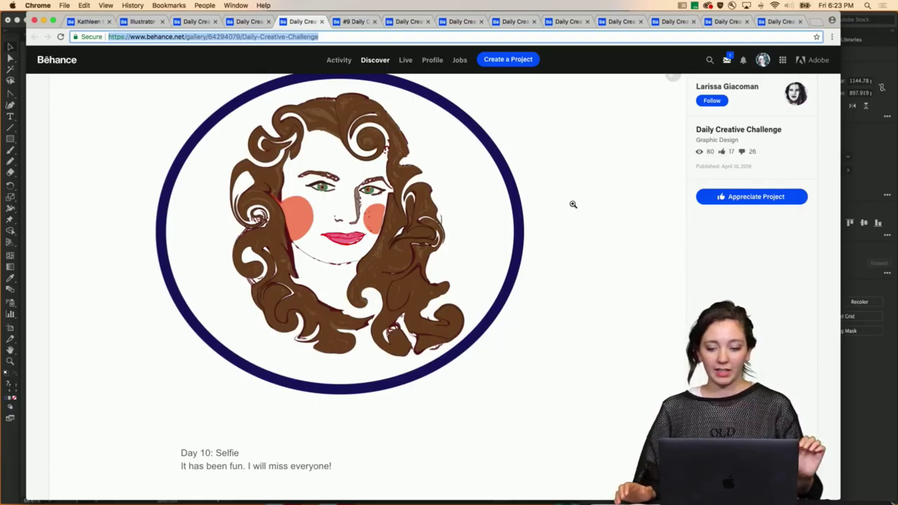
scroll(568, 220, up, 5)
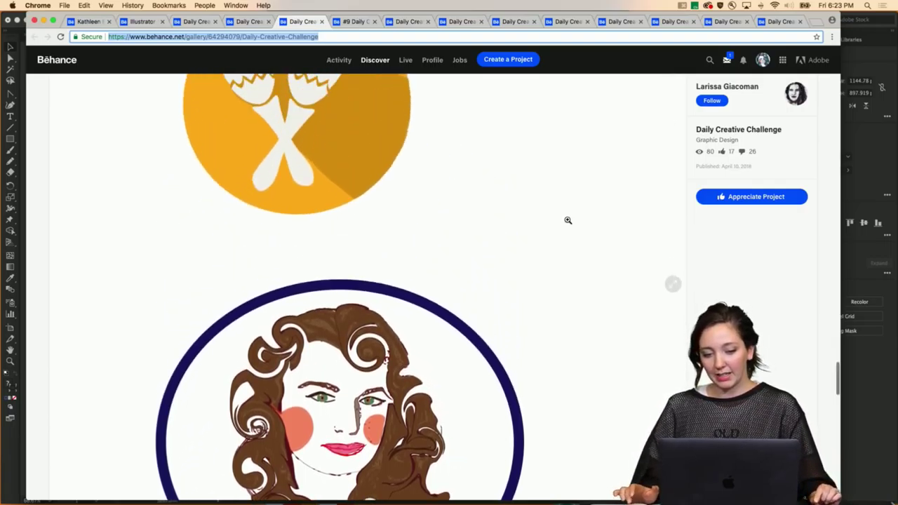
scroll(567, 220, up, 10)
drag(837, 351, 834, 270)
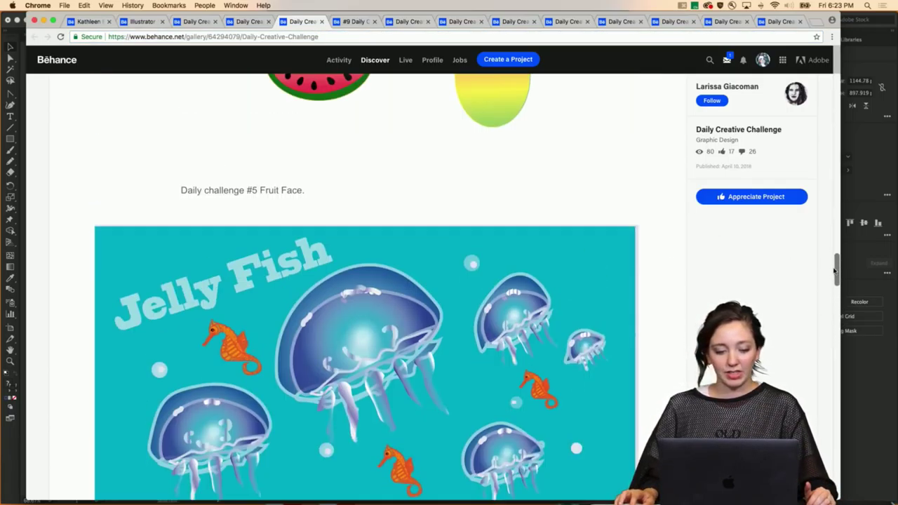
drag(834, 270, 829, 397)
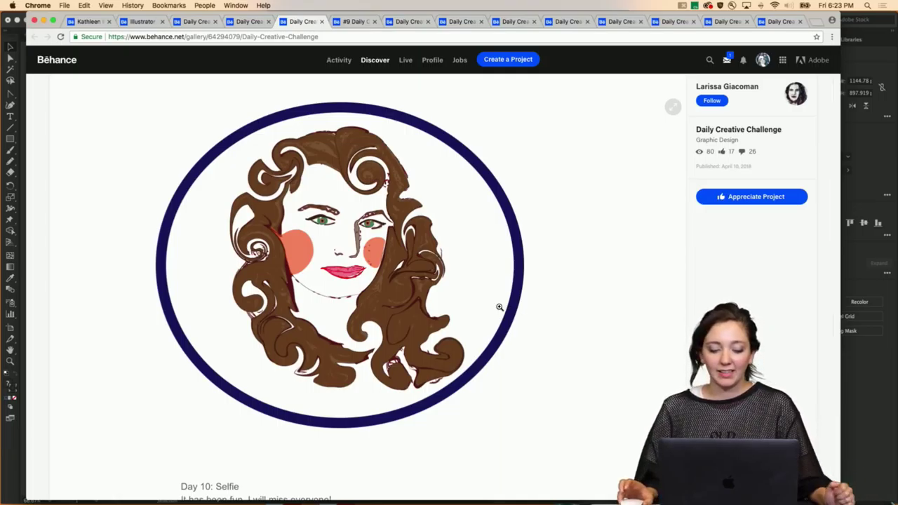
scroll(329, 238, down, 2)
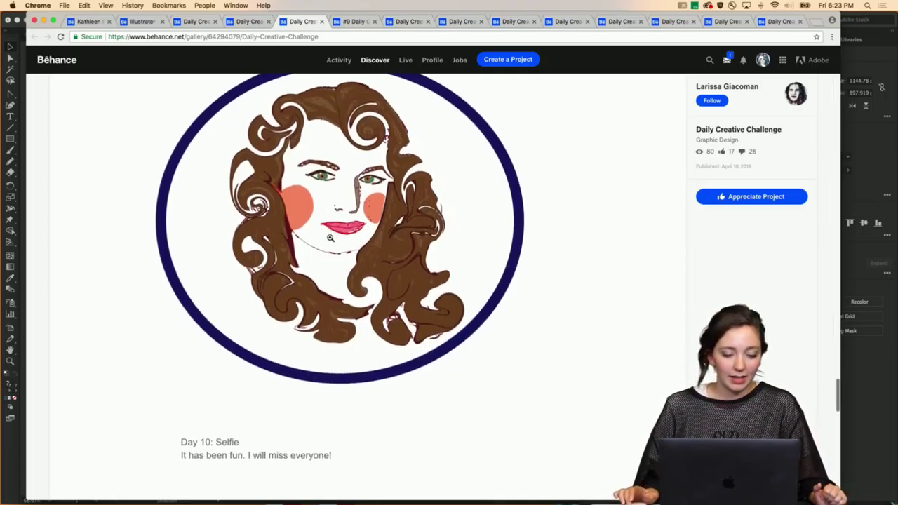
View the curly-haired selfie enlarged, then go down to the project's 26 comments
click(292, 132)
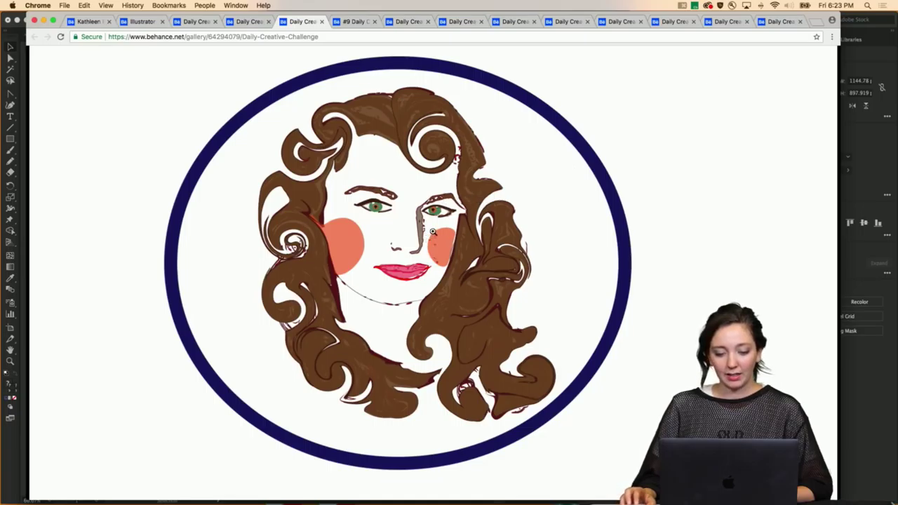
click(816, 70)
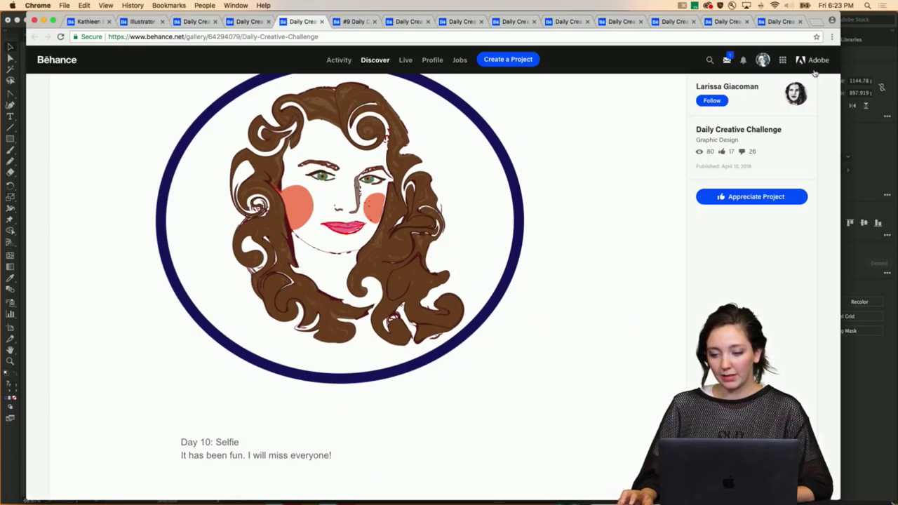
scroll(477, 272, down, 10)
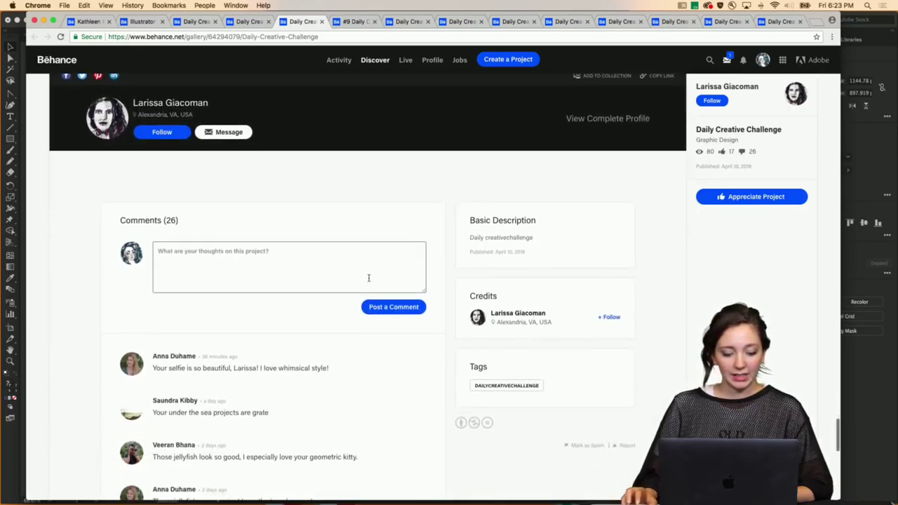
Post a comment asking how the hair swirls were made, bringing the count to 27
click(372, 267)
text(Wo)
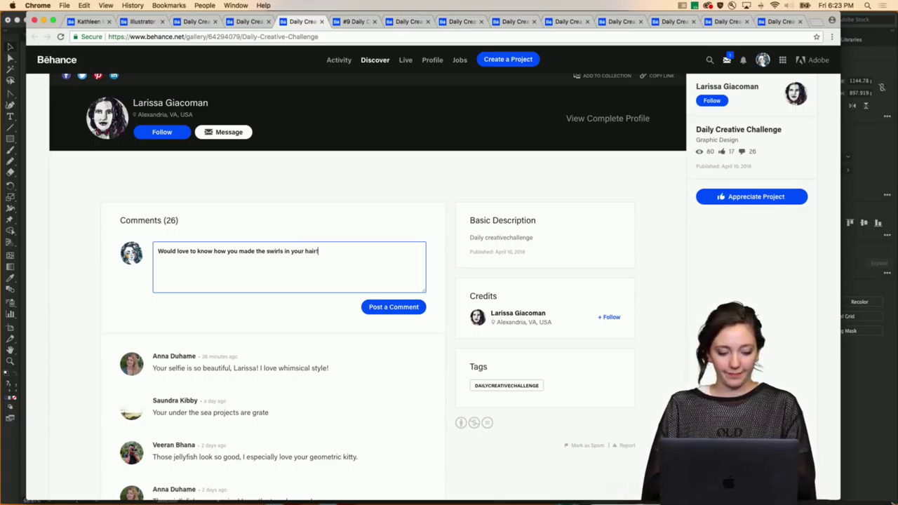
click(402, 309)
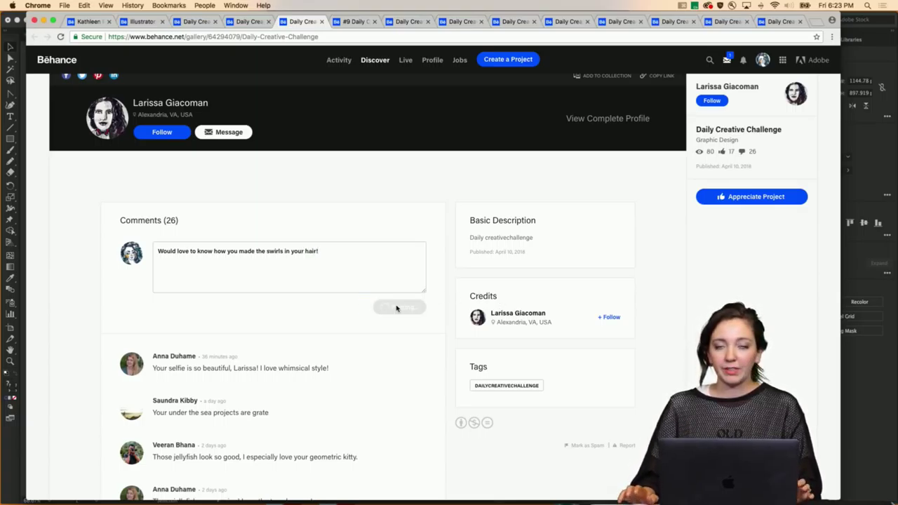
scroll(80, 247, up, 10)
scroll(80, 246, up, 2)
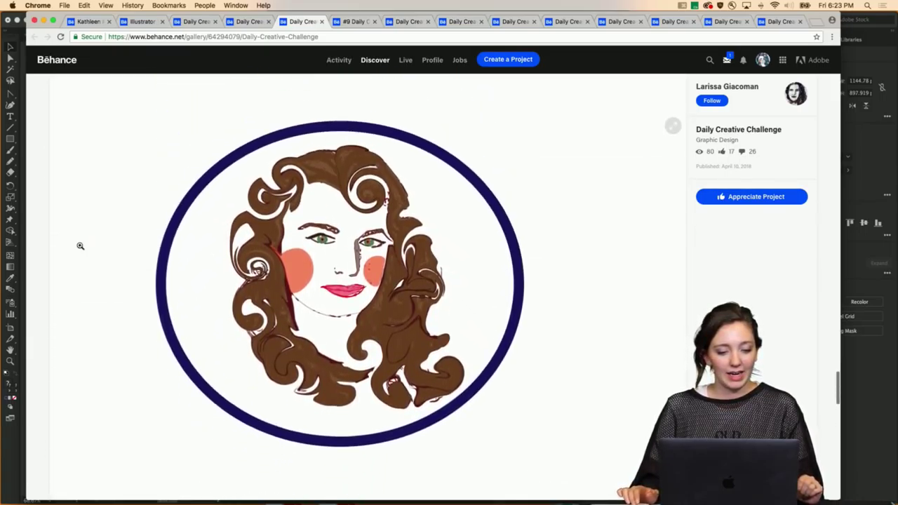
scroll(81, 249, down, 1)
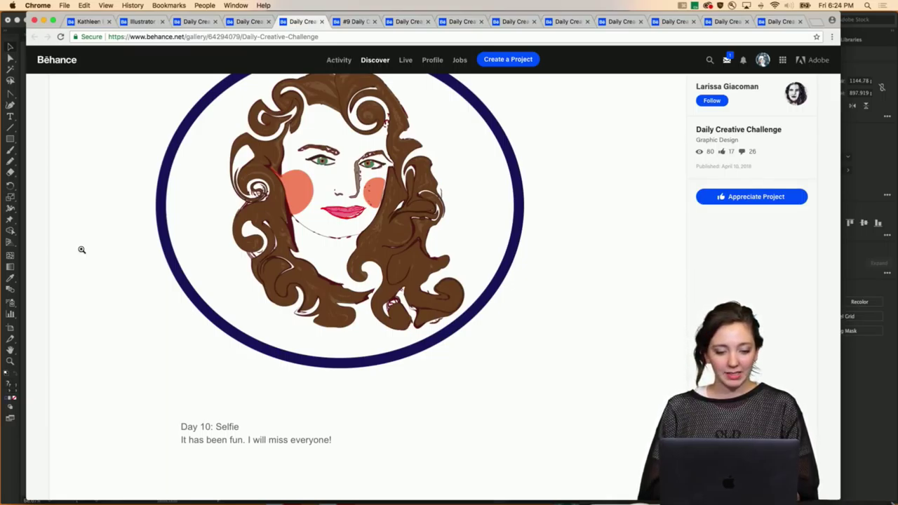
key(ctrl+Tab)
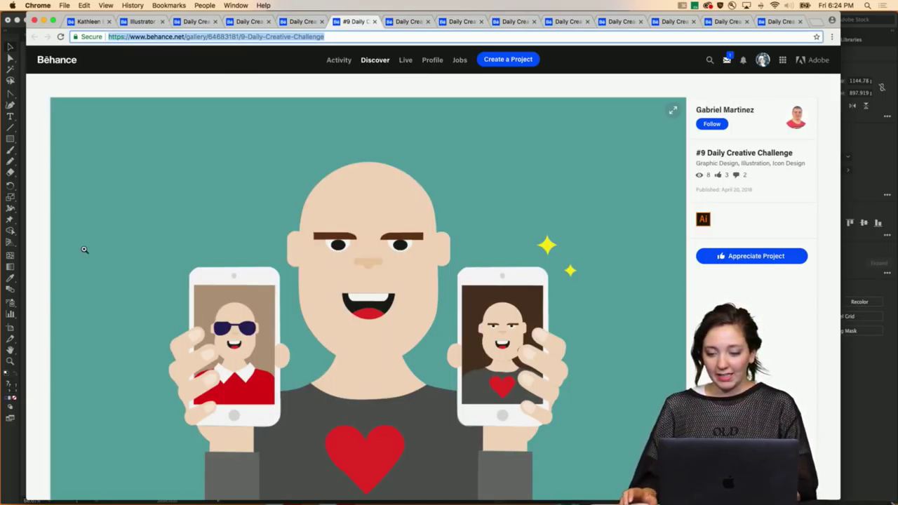
Reach the #9 Daily Creative Challenge project through its author's profile page
scroll(189, 260, down, 1)
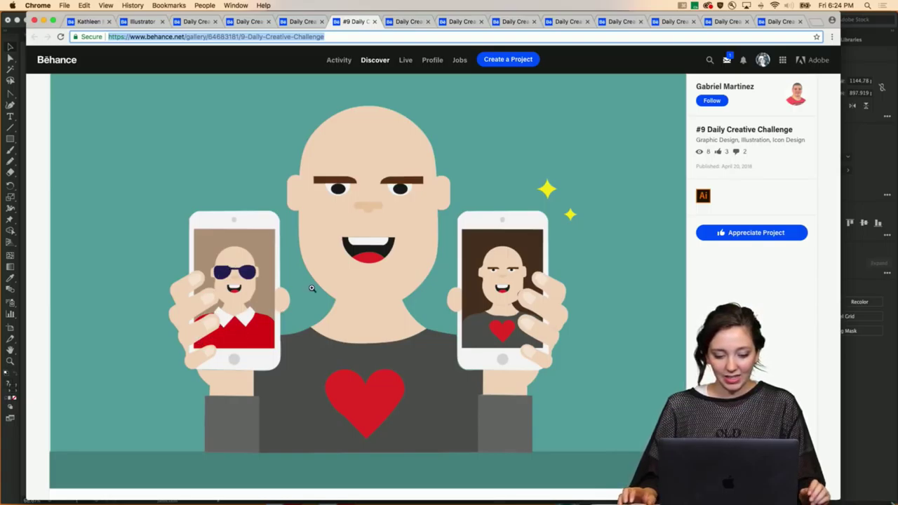
scroll(312, 287, down, 3)
scroll(312, 287, up, 5)
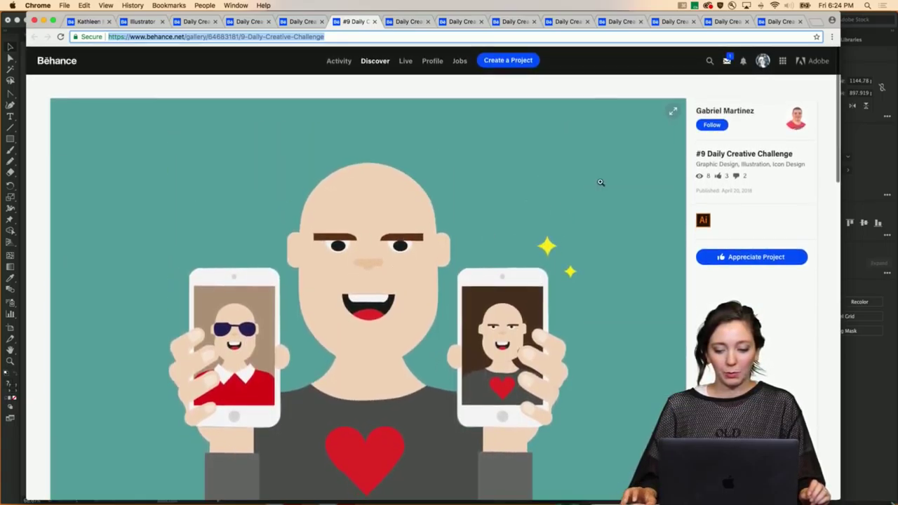
click(723, 110)
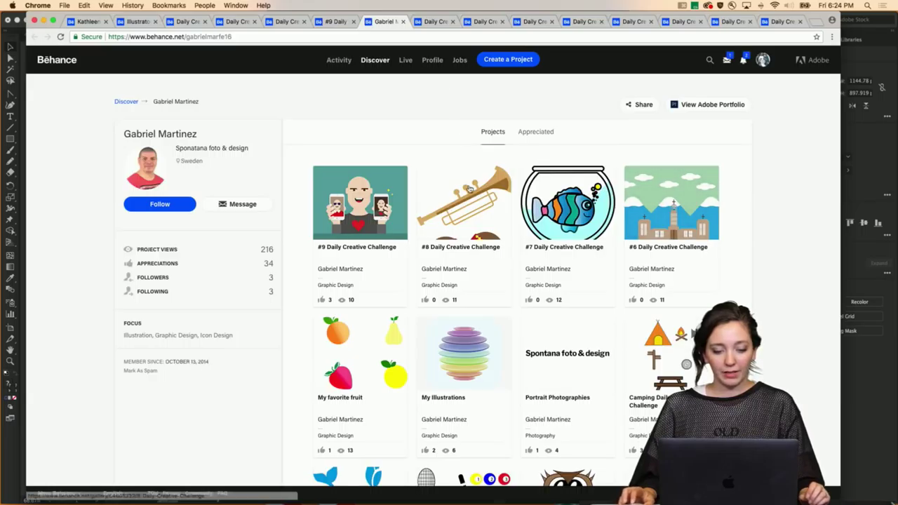
scroll(465, 200, down, 2)
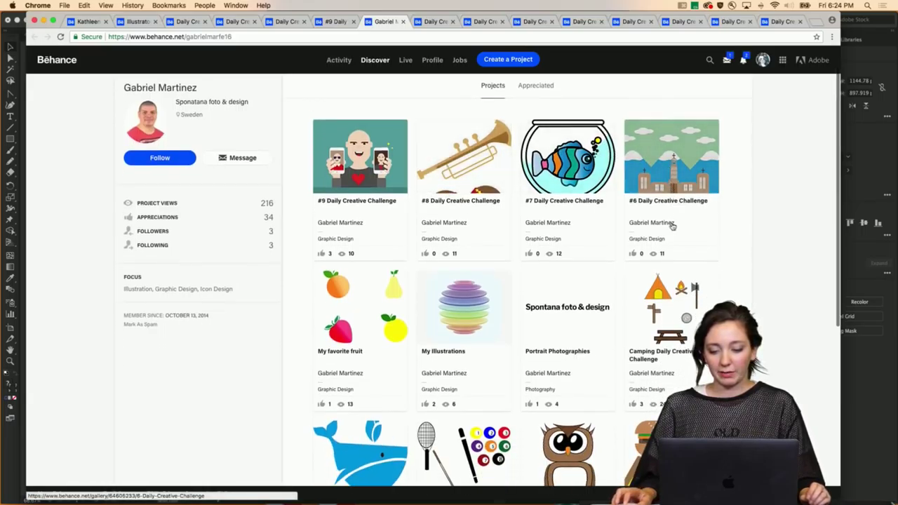
click(345, 144)
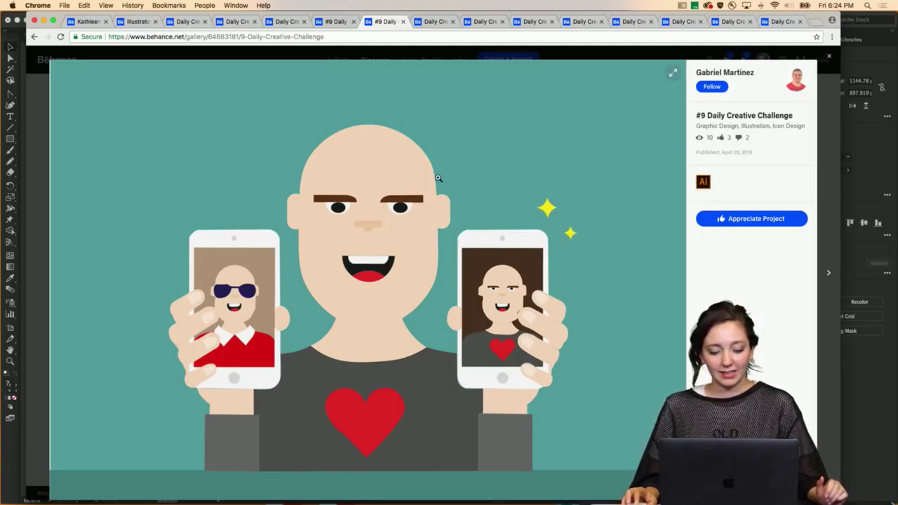
Appreciate the #9 selfie-with-phones project, raising its appreciations from 3 to 4
scroll(437, 179, down, 5)
click(776, 209)
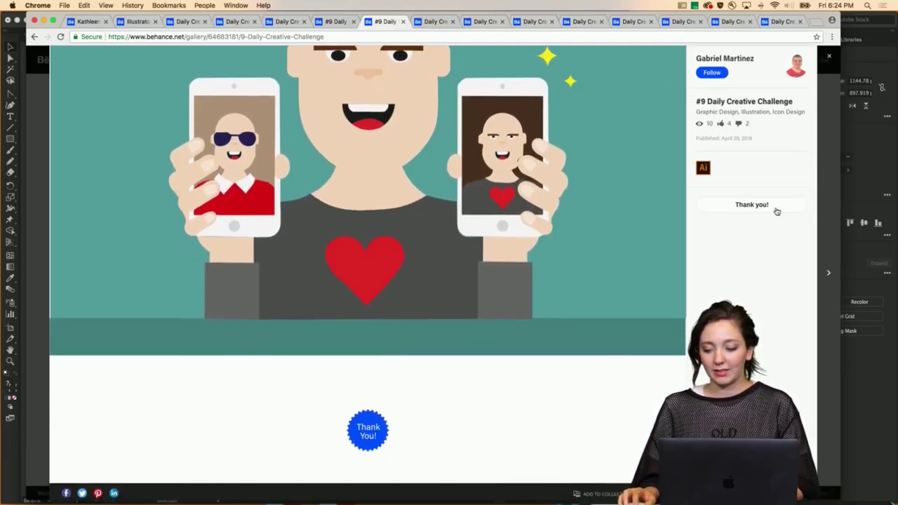
scroll(493, 172, up, 5)
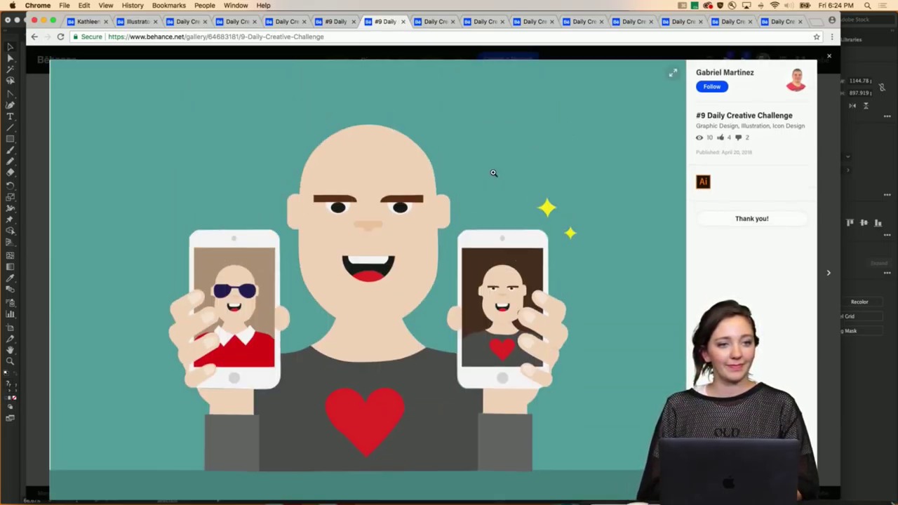
Switch to the red-faced tuxedo selfie project and view the illustration enlarged
key(ctrl+Tab)
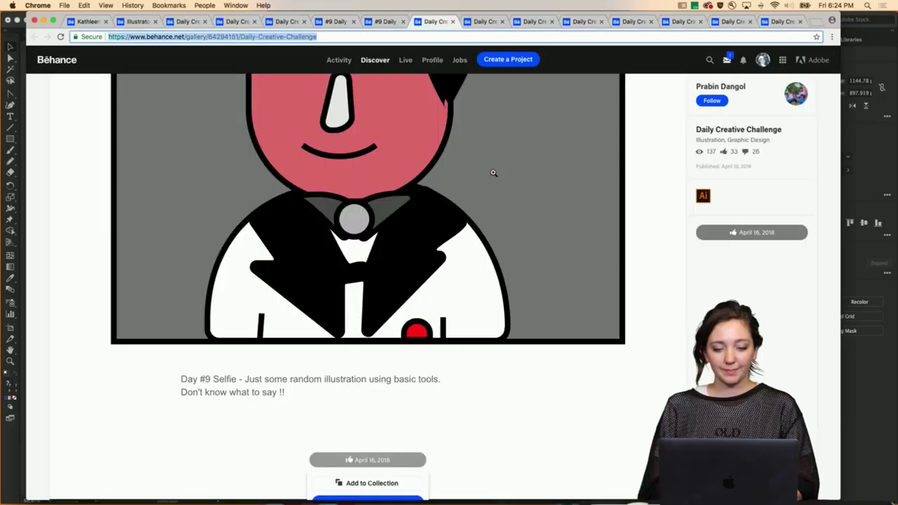
scroll(437, 141, up, 7)
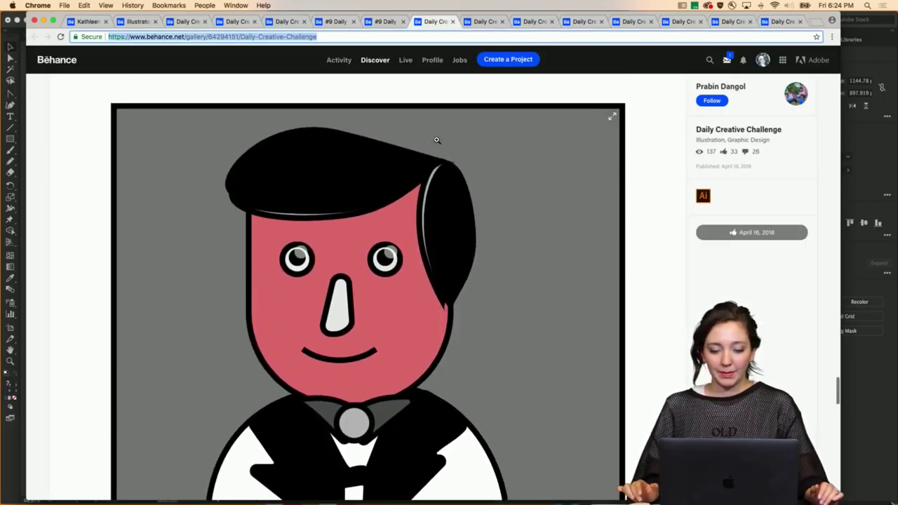
scroll(436, 140, down, 2)
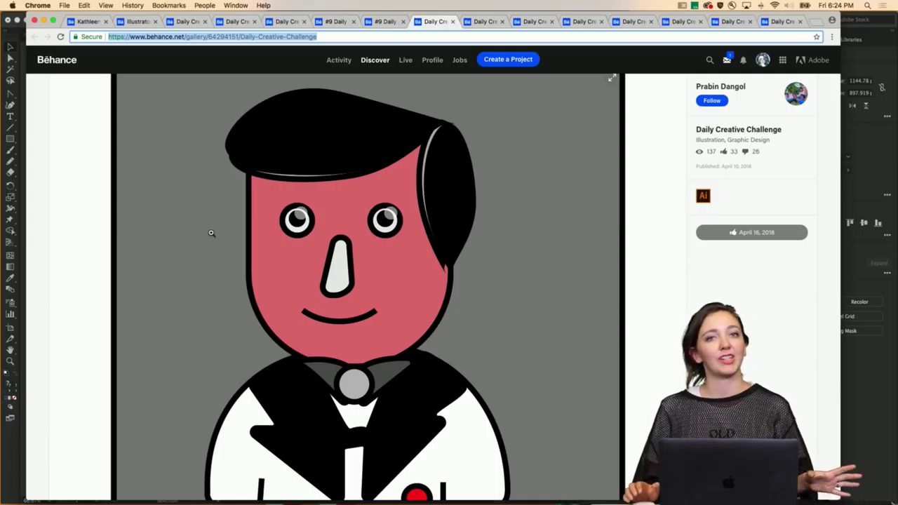
scroll(300, 208, down, 2)
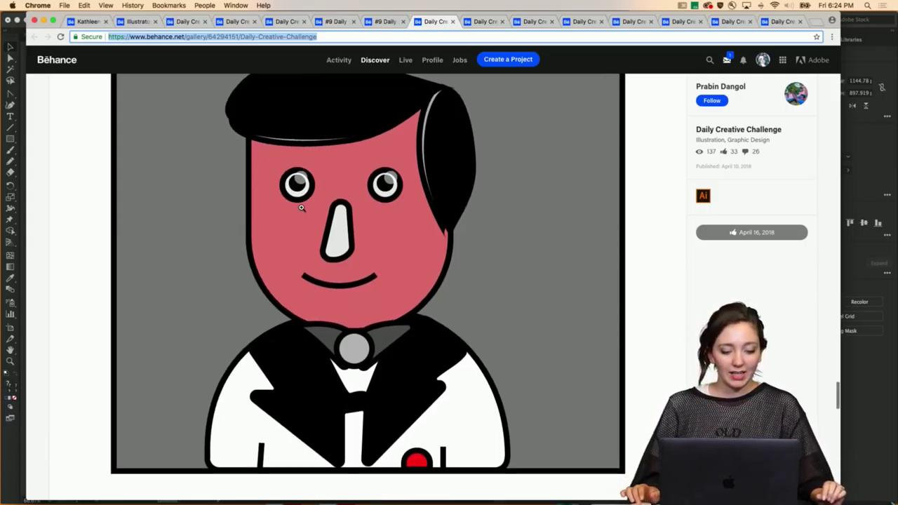
click(301, 207)
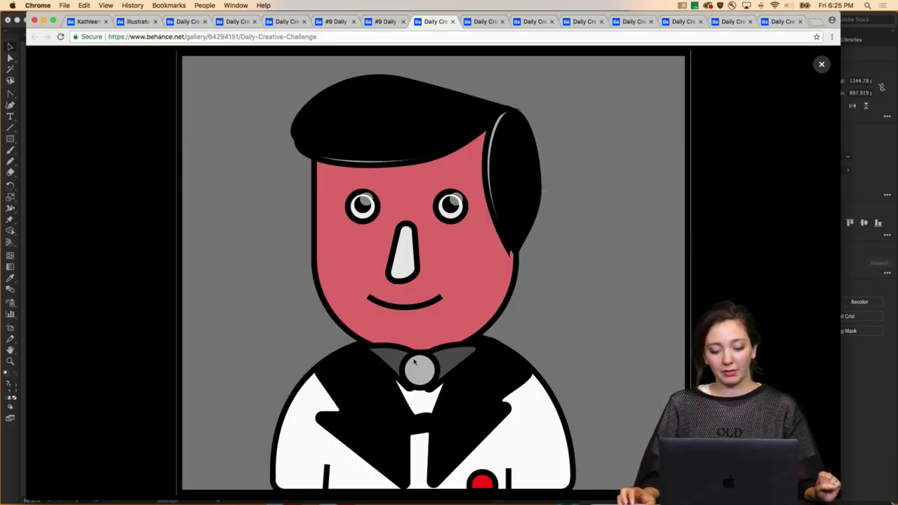
click(822, 64)
Scroll through the project, then move on to the 'Day #9 : Selfie!!' waving blue-cap project
scroll(415, 203, up, 1)
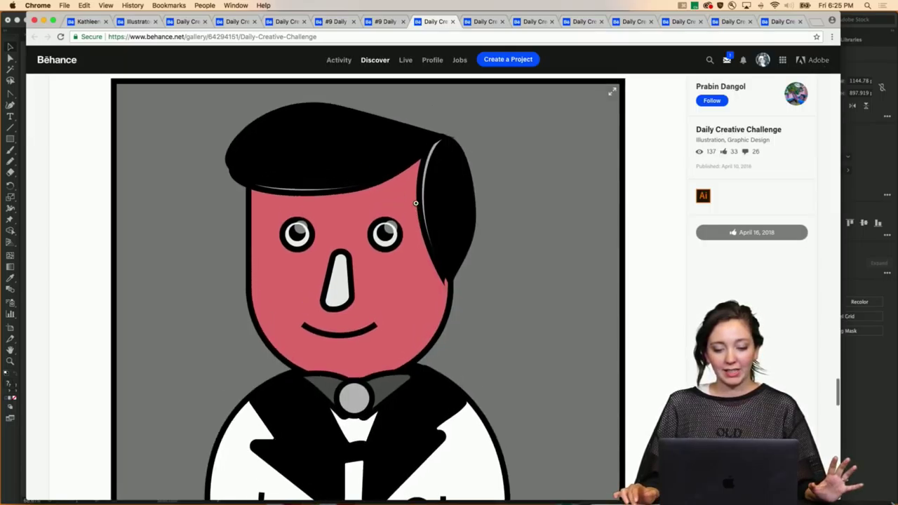
scroll(415, 203, down, 1)
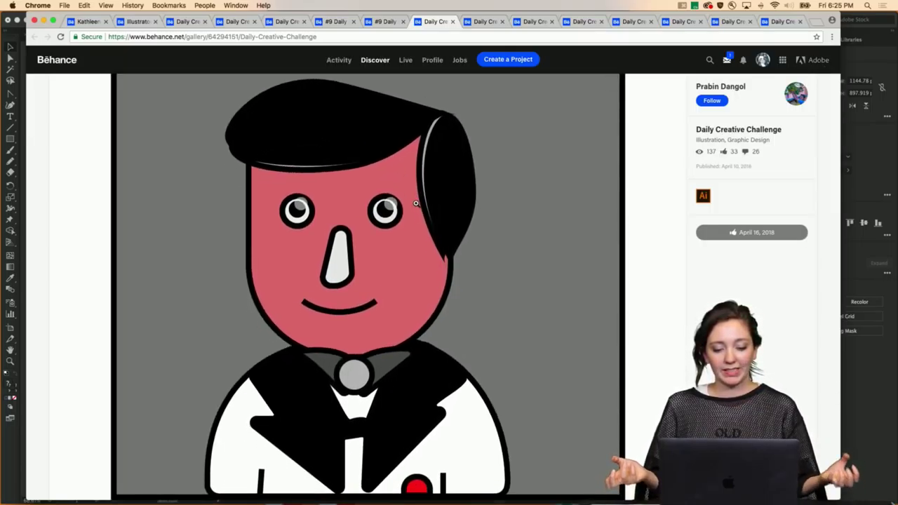
scroll(437, 211, up, 1)
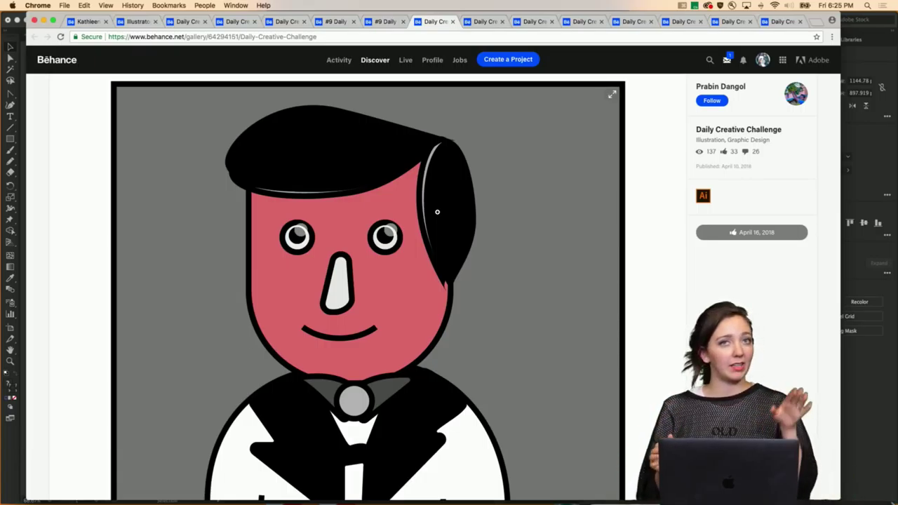
scroll(435, 210, down, 1)
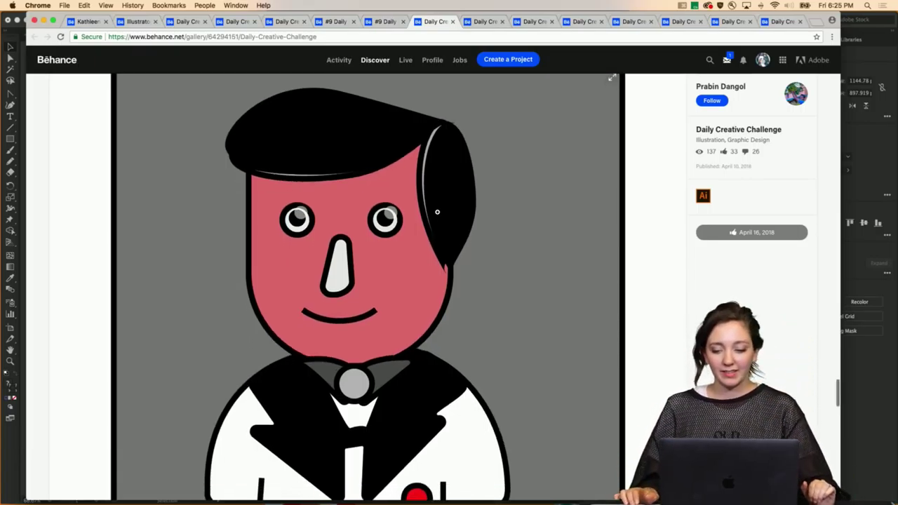
scroll(489, 257, down, 1)
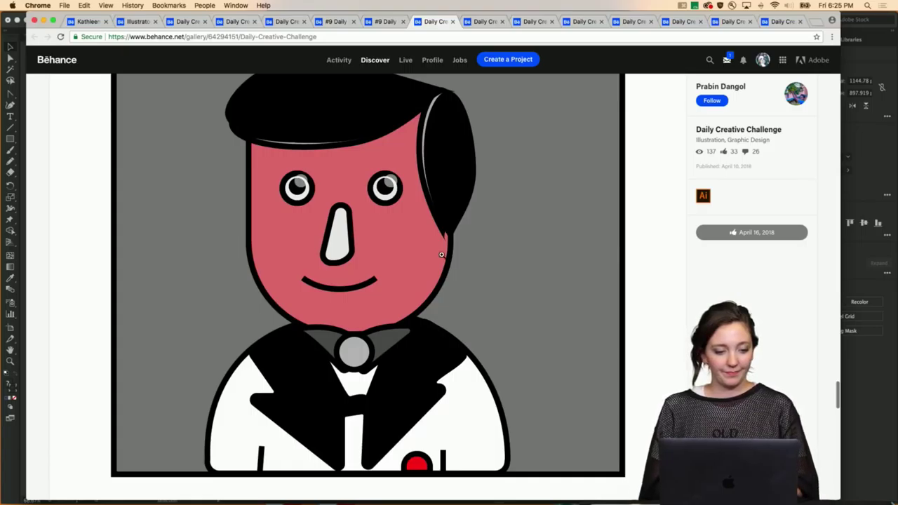
key(ctrl+Tab)
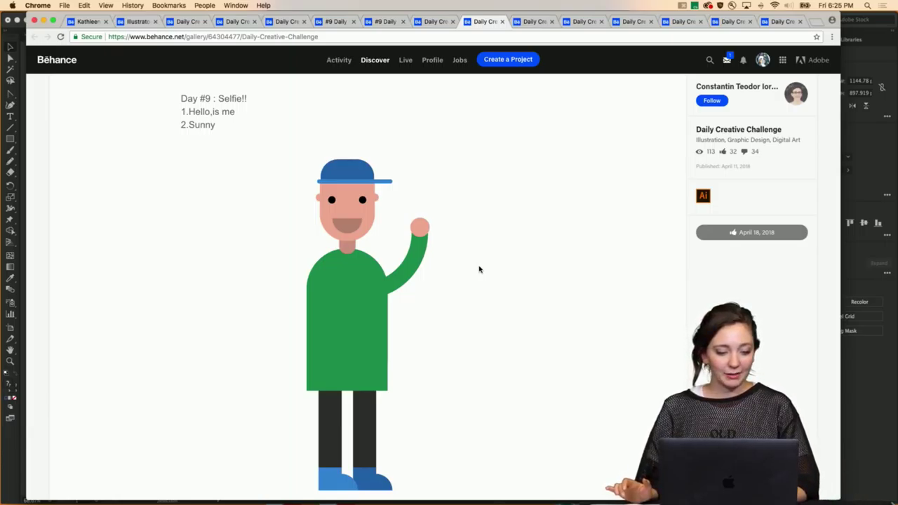
Browse the current challenge project and the next one in the open tabs
scroll(467, 266, down, 10)
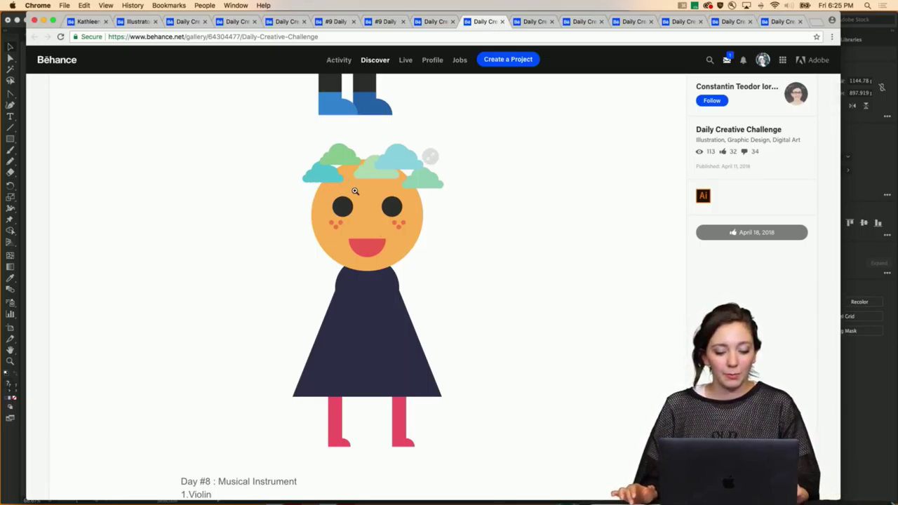
scroll(355, 190, up, 4)
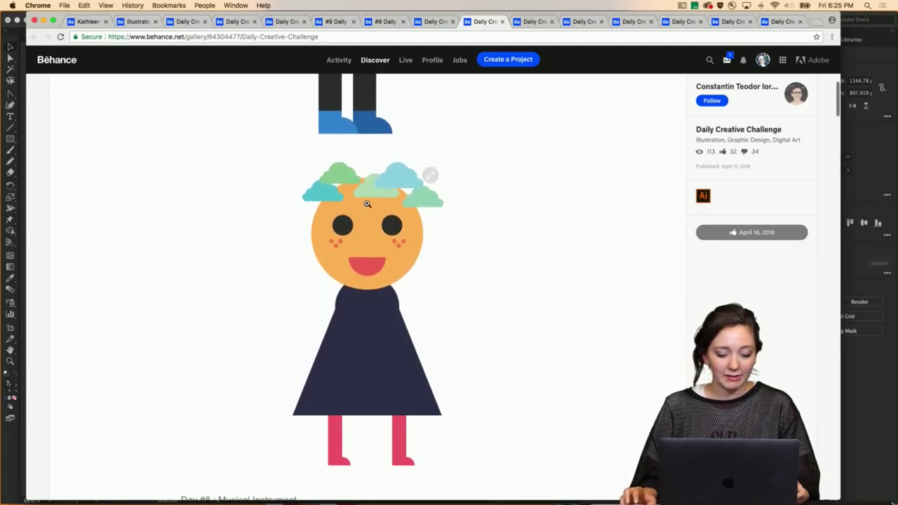
scroll(366, 203, up, 5)
key(super+alt+Right)
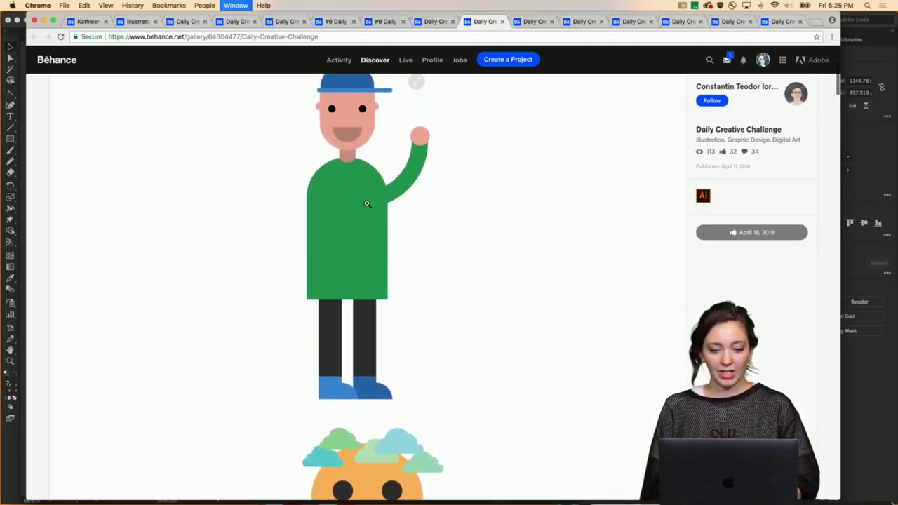
scroll(449, 345, down, 3)
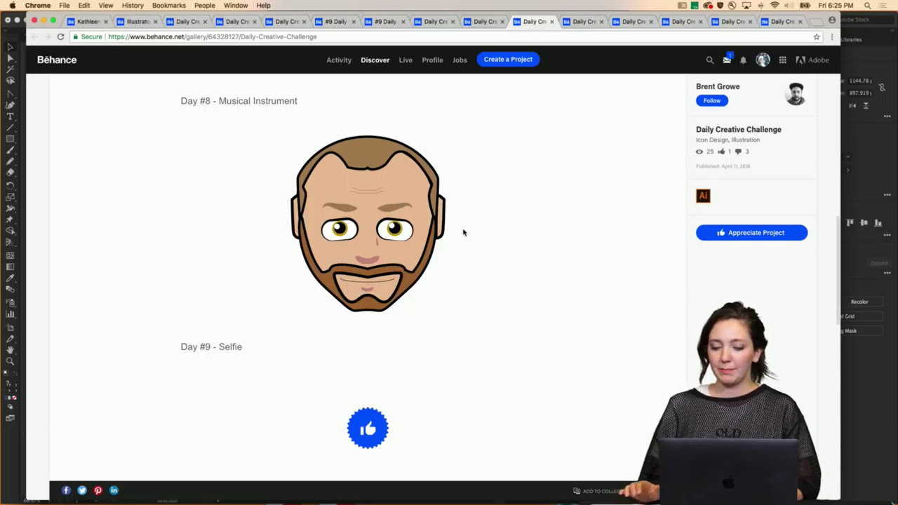
Look through one more project, then arrive at the hand-held phone selfie project
key(super+alt+Right)
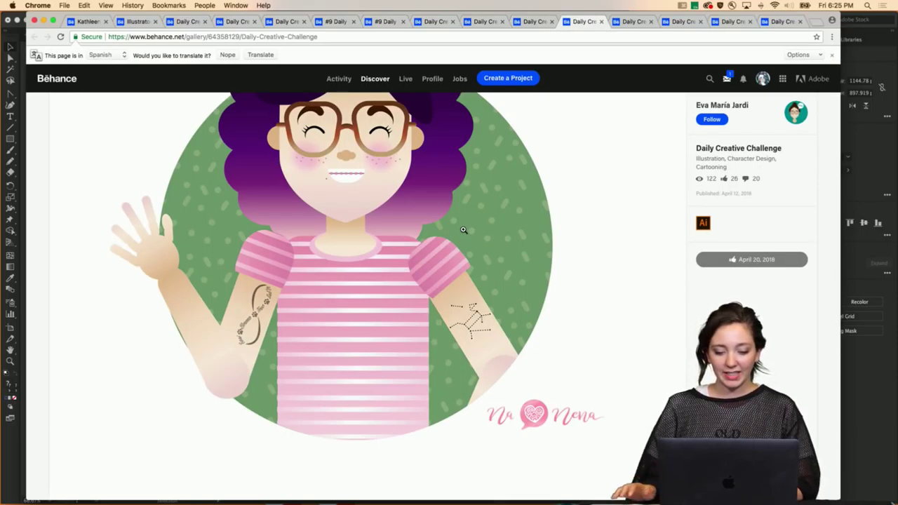
scroll(446, 236, up, 2)
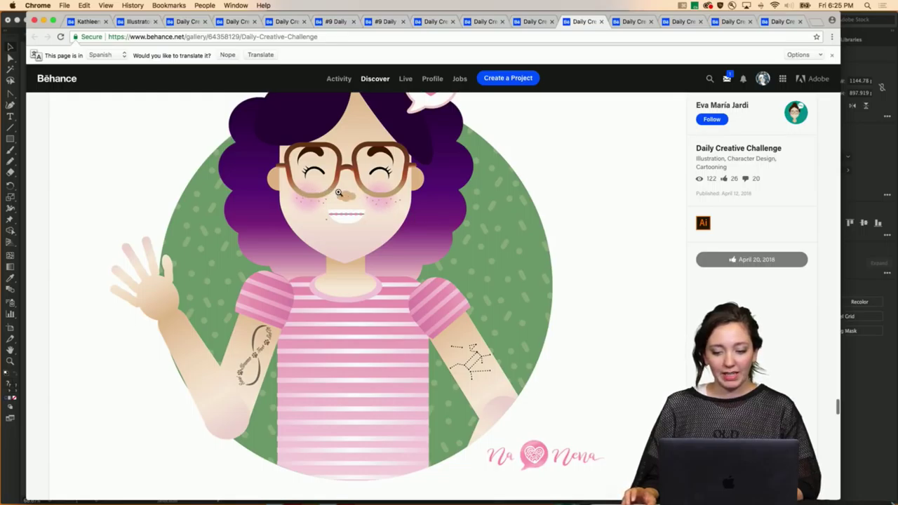
scroll(455, 231, up, 1)
drag(836, 401, 833, 348)
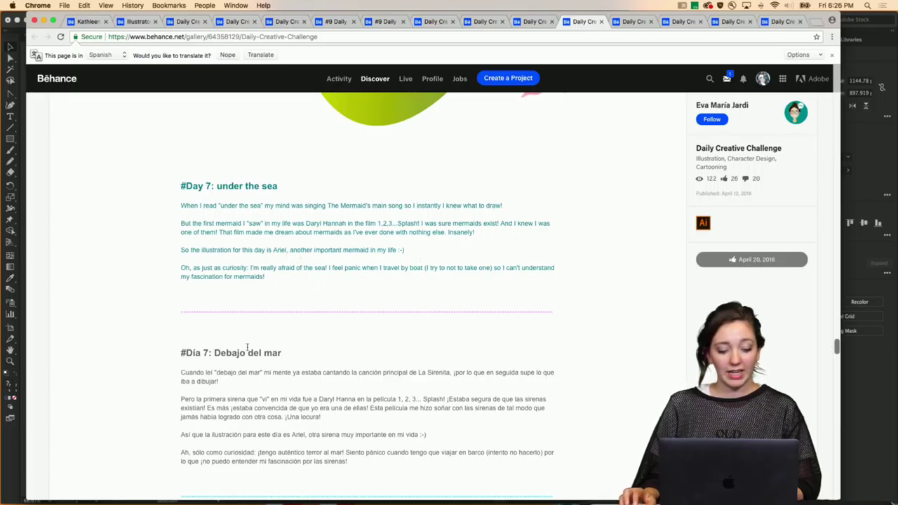
scroll(253, 273, up, 10)
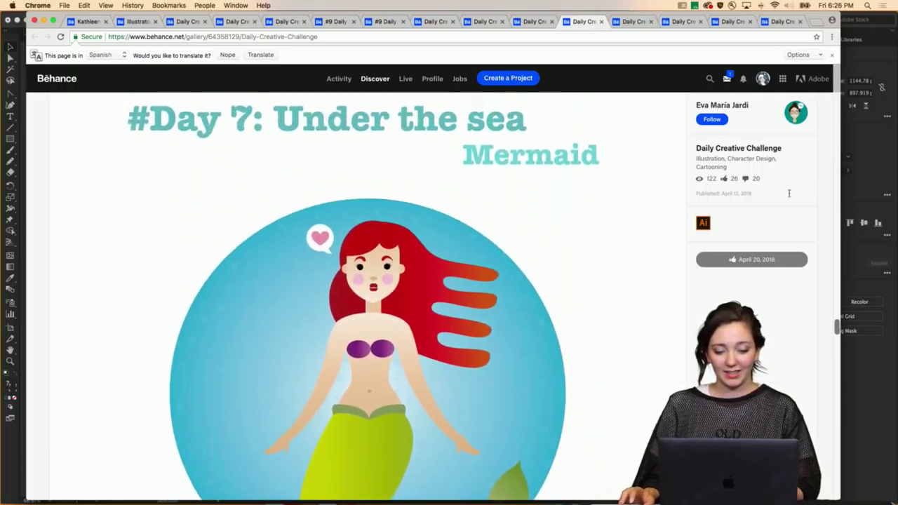
drag(836, 329, 806, 196)
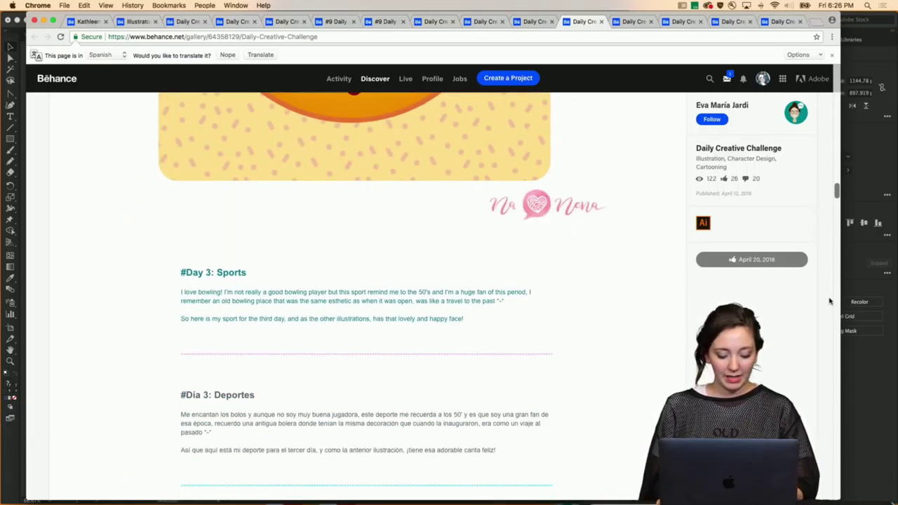
key(ctrl+Tab)
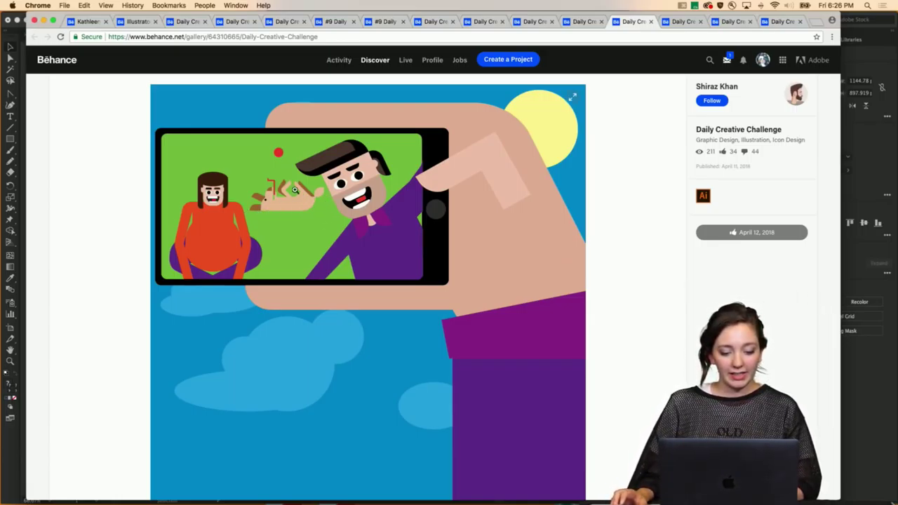
Scroll the phone selfie project and the next challenge project
scroll(362, 255, down, 4)
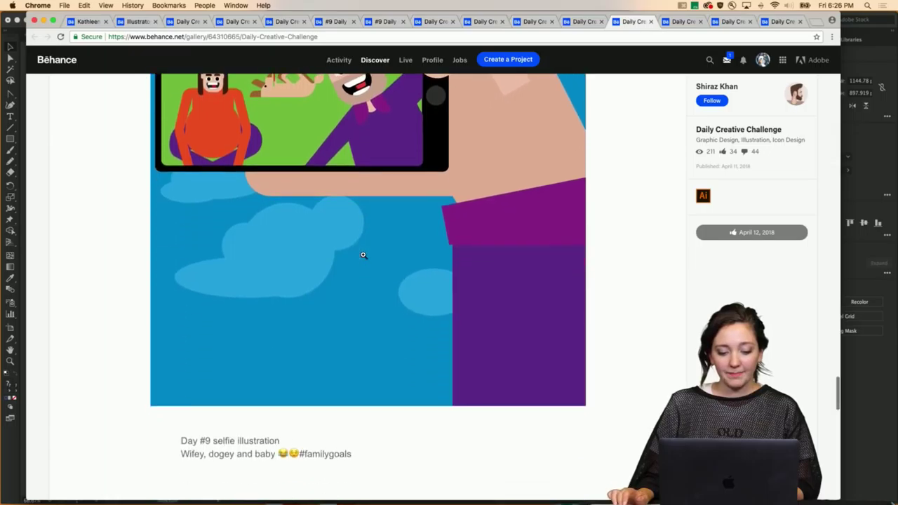
scroll(463, 254, up, 2)
scroll(465, 256, up, 2)
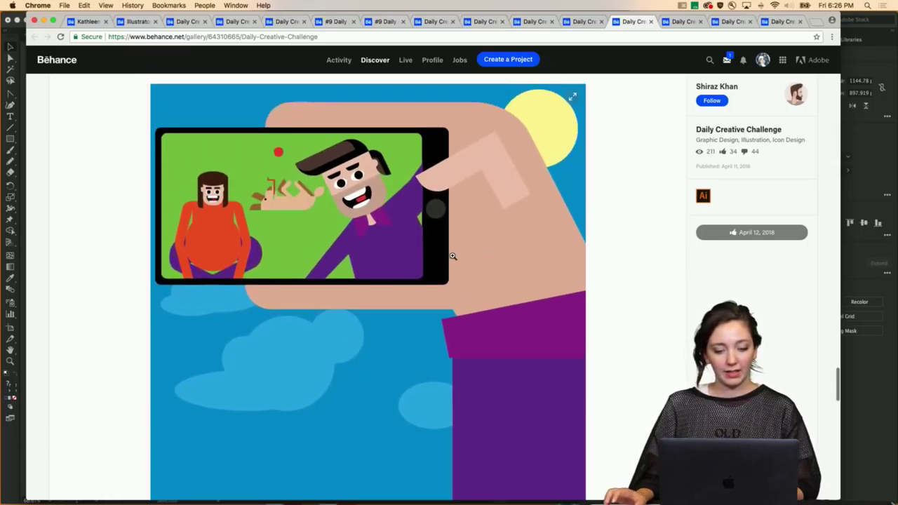
key(ctrl+Tab)
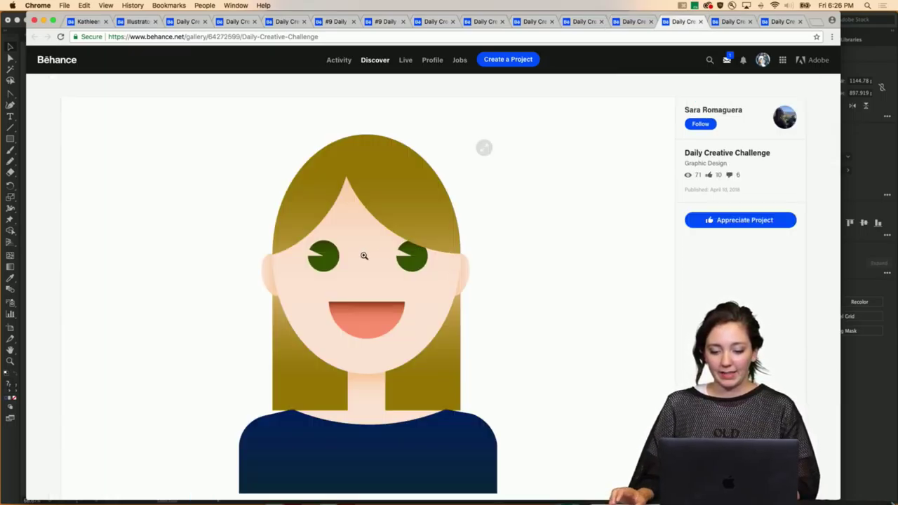
scroll(341, 236, down, 1)
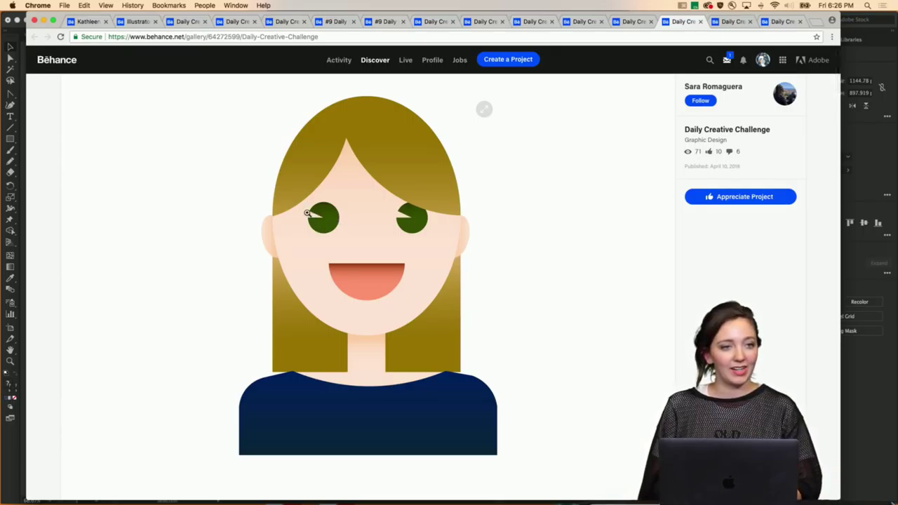
Move on to the black-haired glasses-girl project and view her selfie enlarged
key(ctrl+Tab)
scroll(393, 243, up, 2)
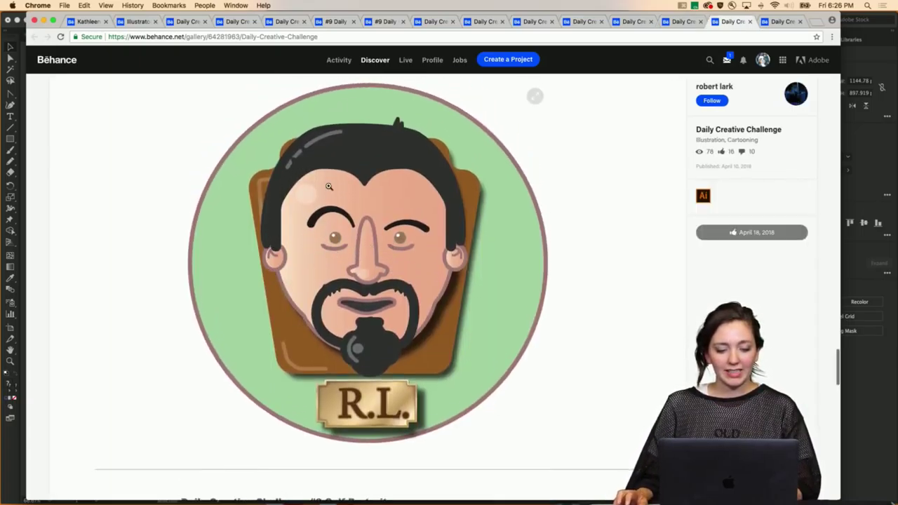
scroll(421, 280, down, 2)
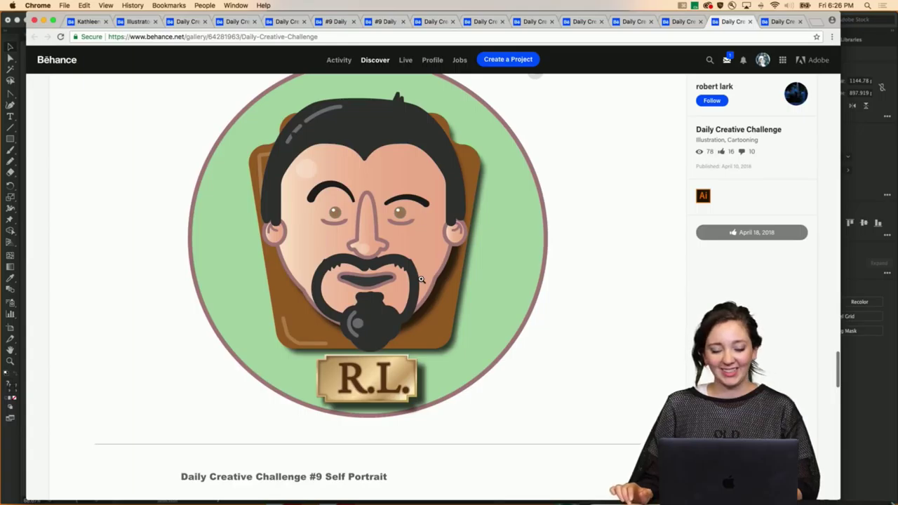
scroll(421, 279, down, 1)
scroll(421, 279, up, 2)
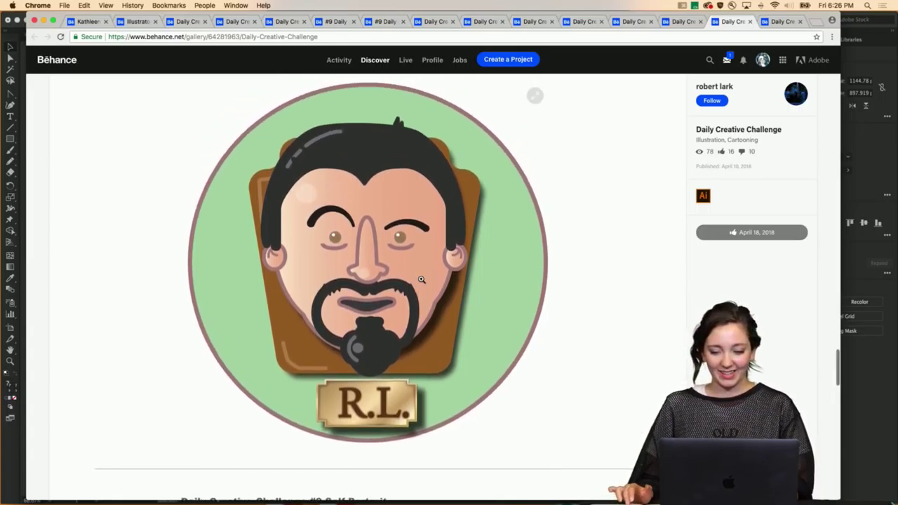
key(ctrl+Tab)
scroll(420, 281, down, 4)
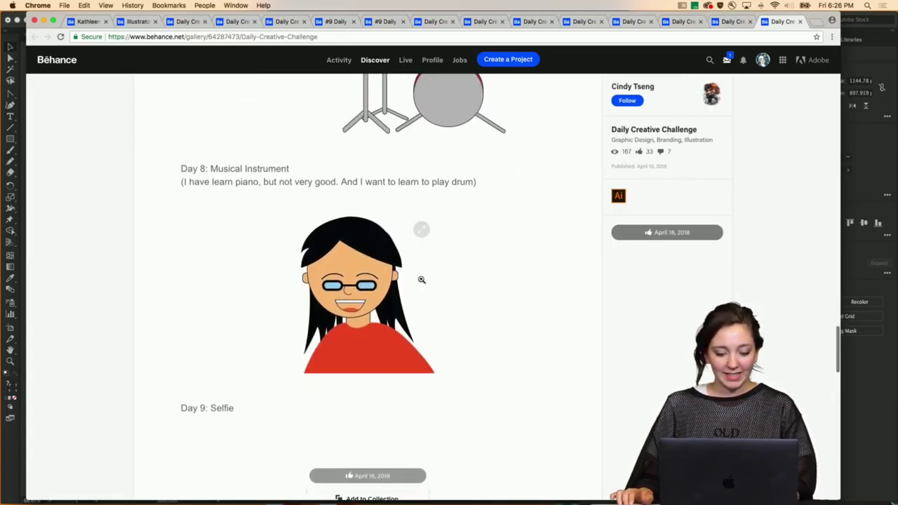
click(344, 292)
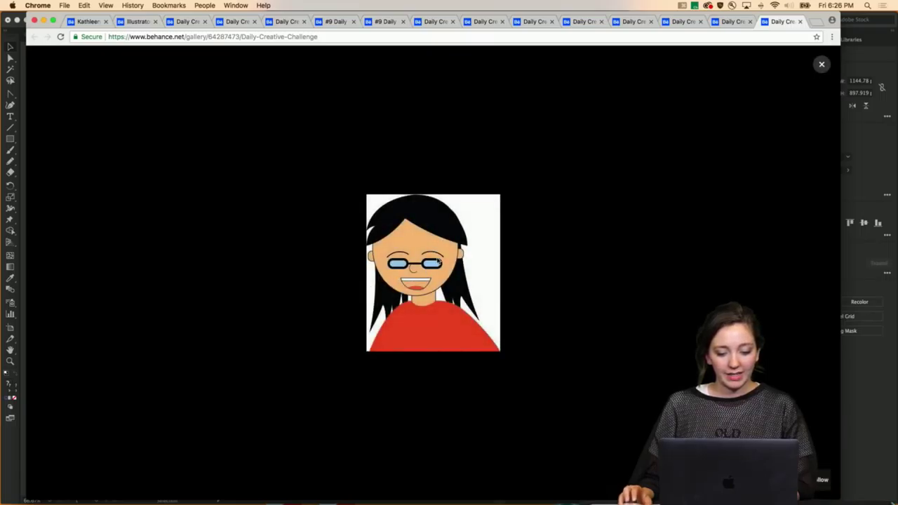
click(821, 64)
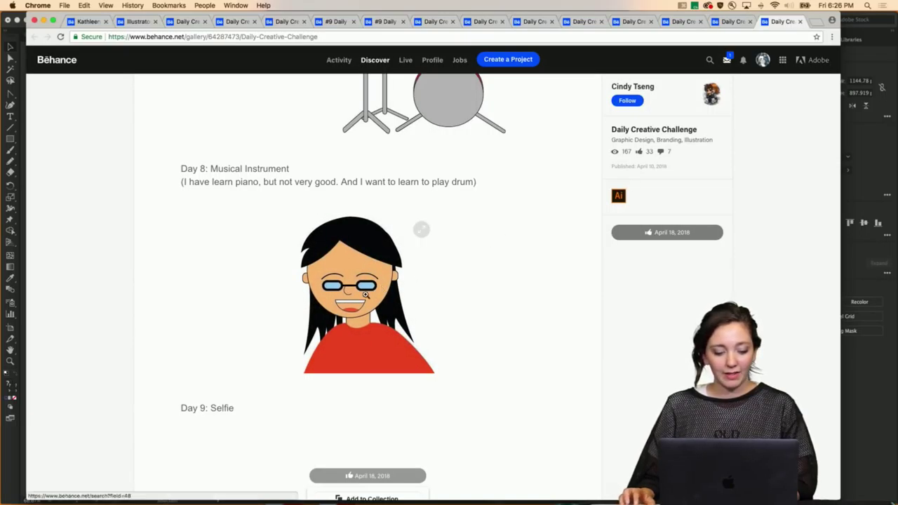